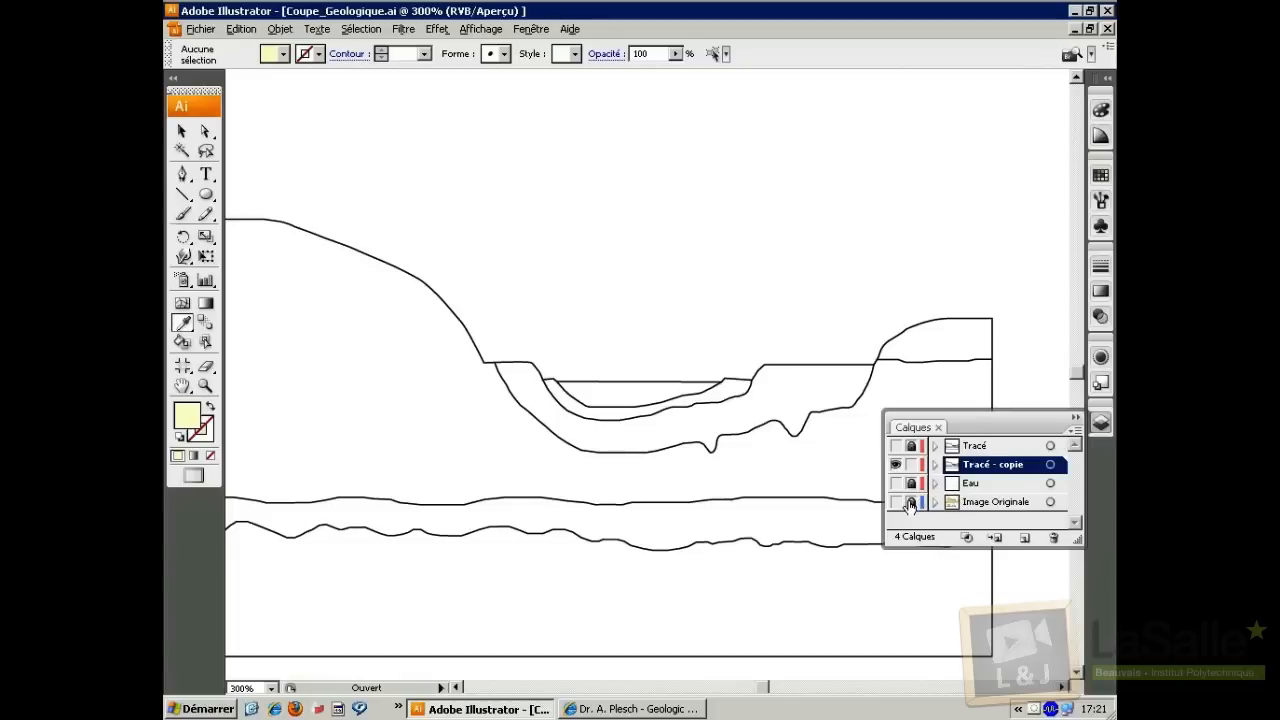
# Rename the Tracé - copie layer to "Alluvions récentes fond", consulting the legend on the temporarily shown Image Originale layer
pyautogui.click(896, 502)
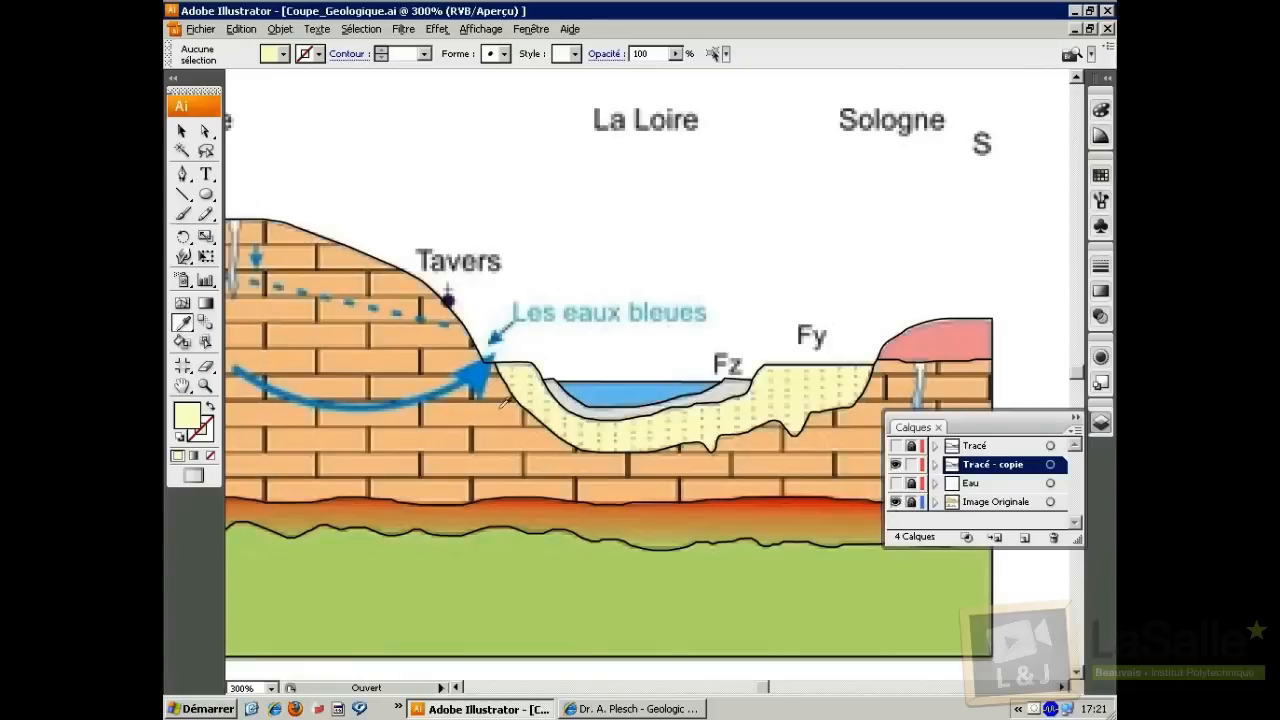
pyautogui.click(205, 386)
pyautogui.keyDown('alt'); pyautogui.click(530, 440); pyautogui.keyUp('alt')
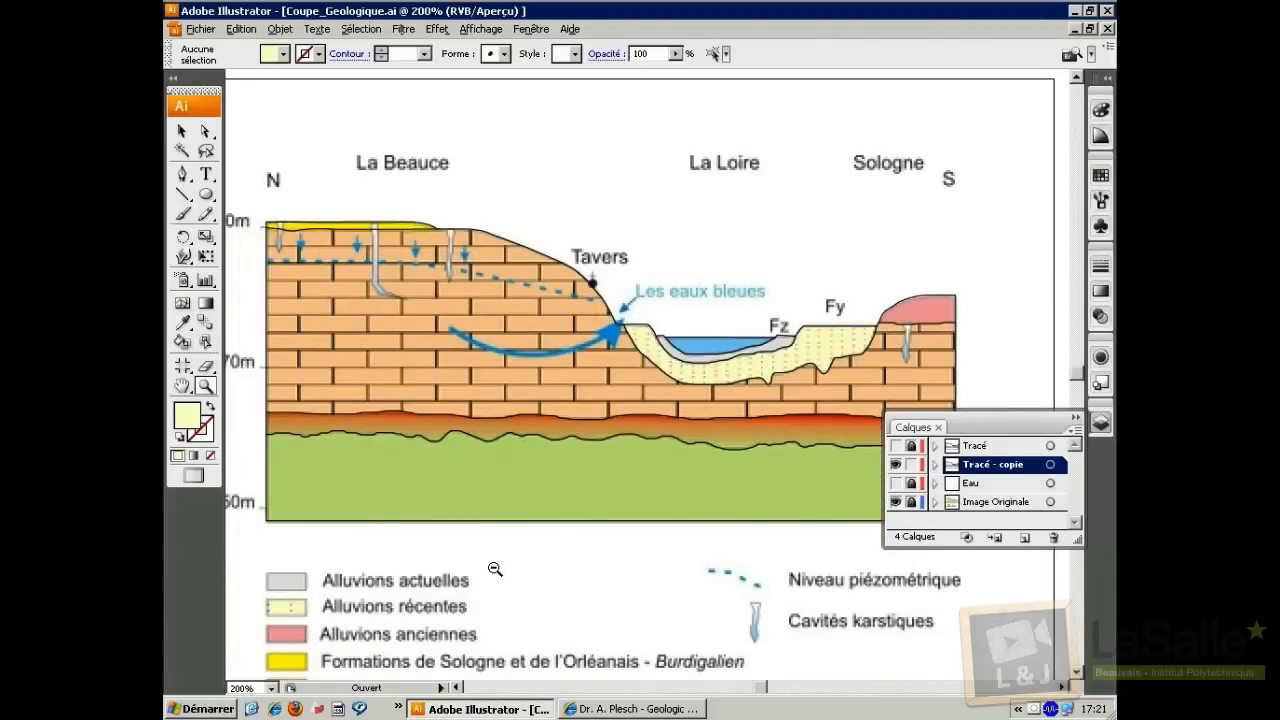
pyautogui.doubleClick(979, 467)
pyautogui.write('Alluvions récentes fond')
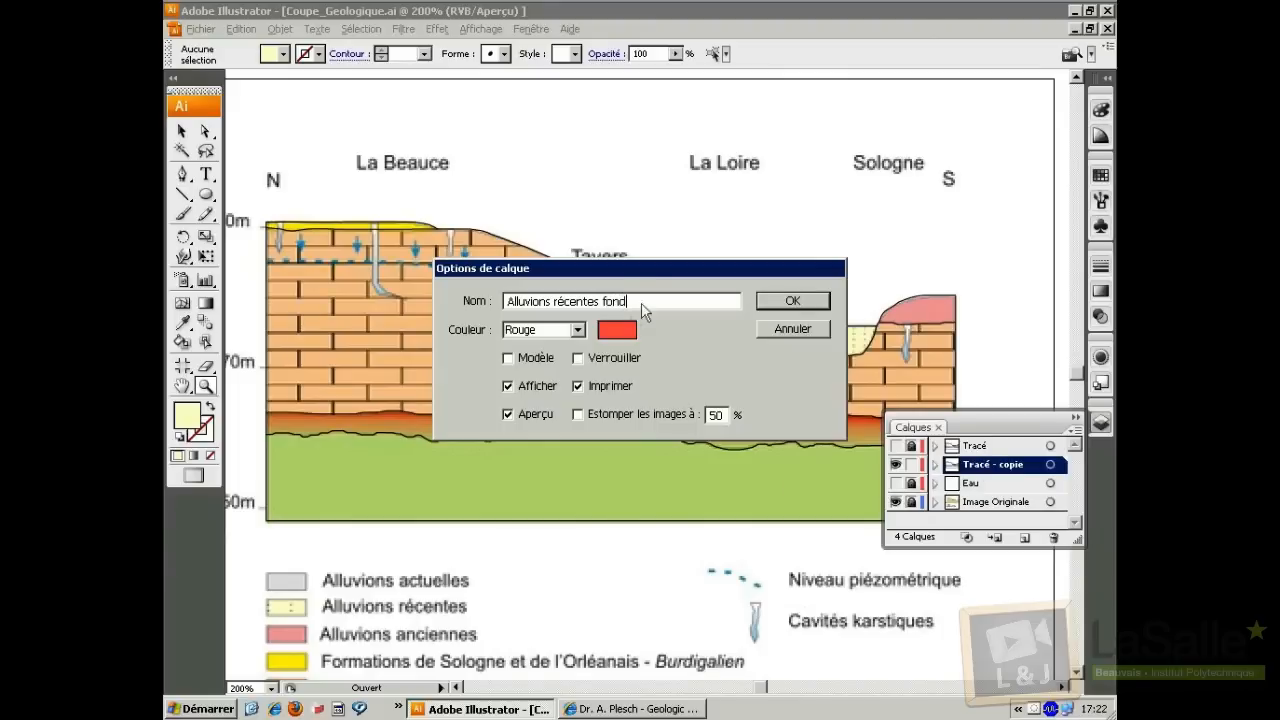
pyautogui.click(762, 301)
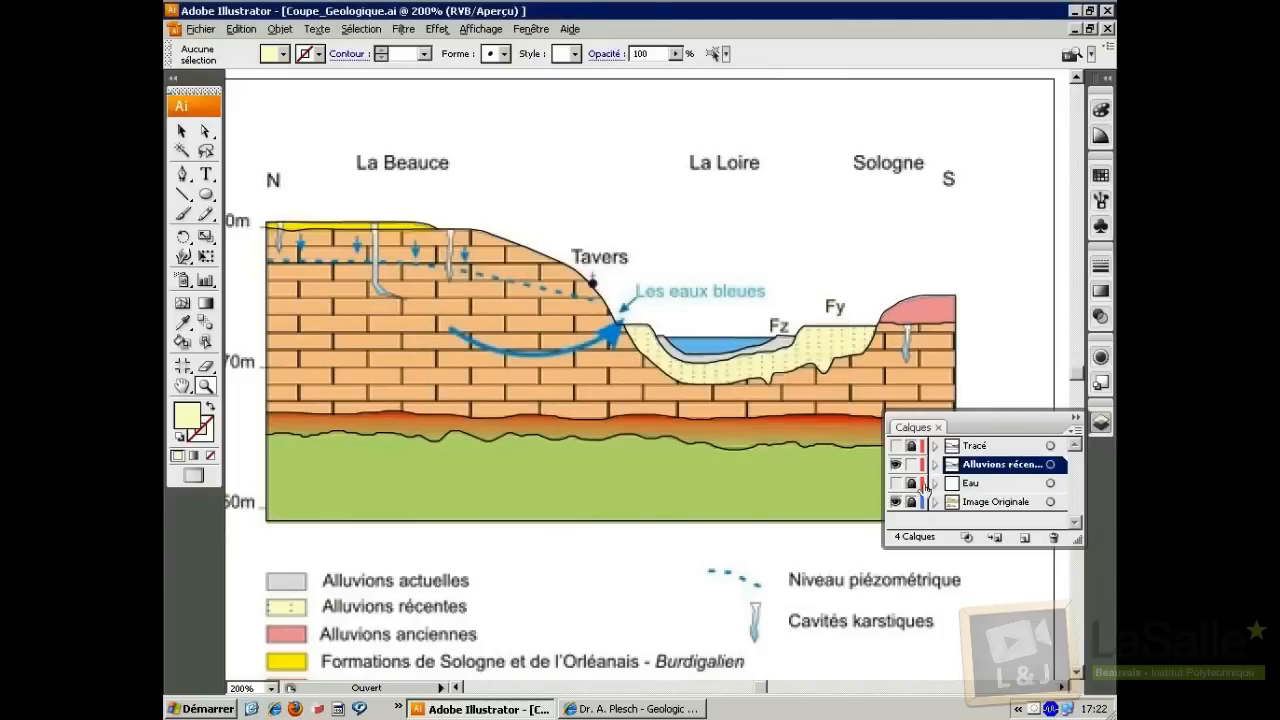
pyautogui.click(896, 502)
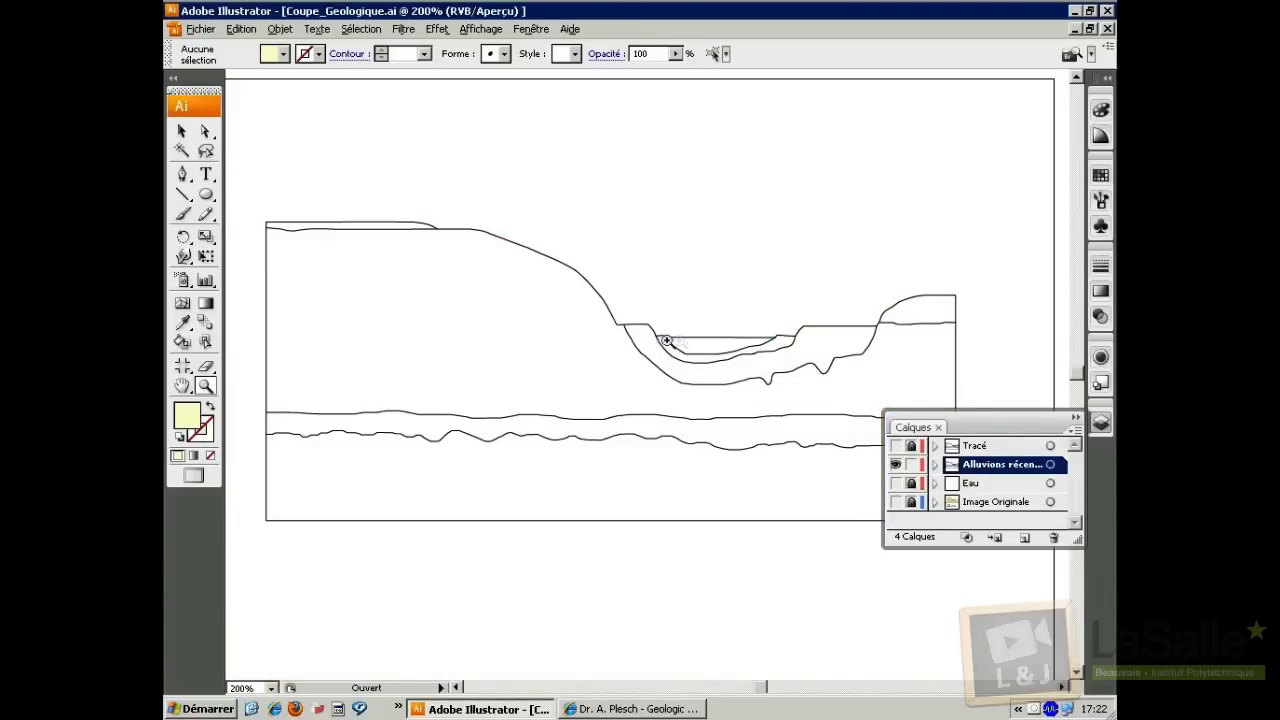
# Lasso the outlines around the river basin and fill the recent alluvium area with pale yellow using the Live Paint Bucket
pyautogui.click(735, 372)
pyautogui.click(720, 350)
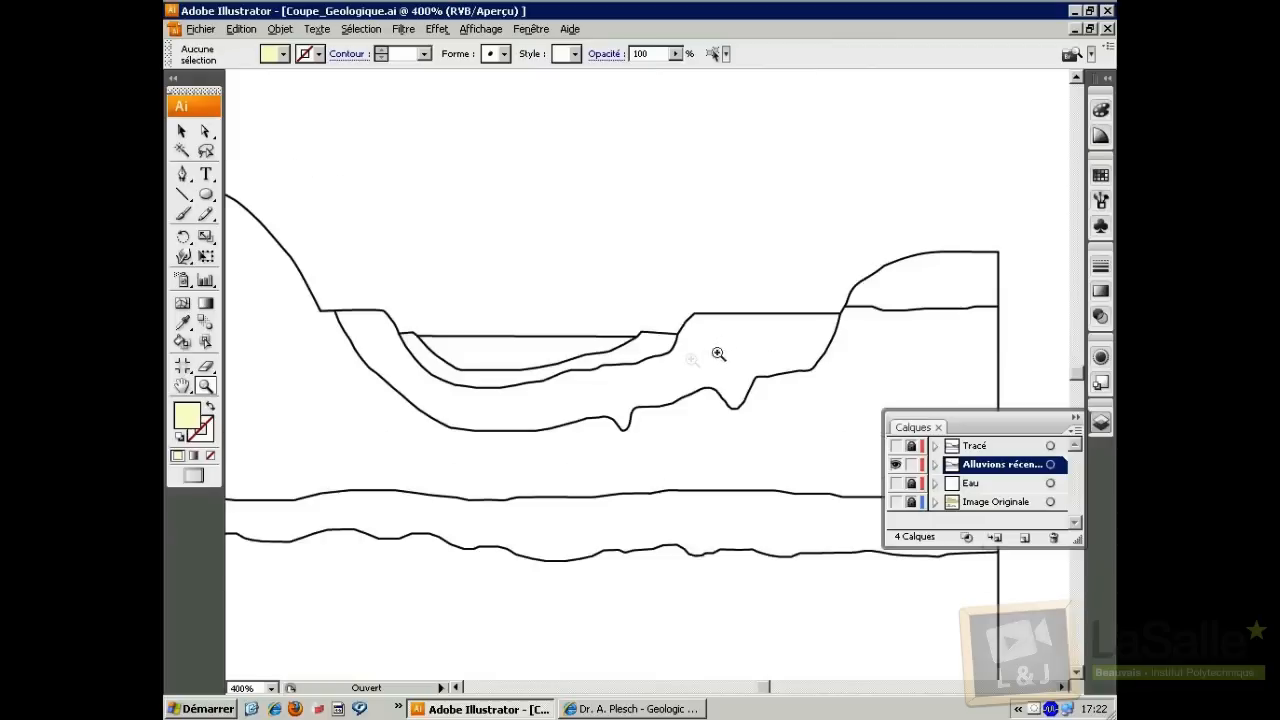
pyautogui.click(206, 150)
pyautogui.moveTo(358, 281)
pyautogui.mouseDown()
pyautogui.moveTo(394, 412)
pyautogui.moveTo(469, 437)
pyautogui.moveTo(627, 455)
pyautogui.moveTo(737, 442)
pyautogui.moveTo(895, 355)
pyautogui.moveTo(903, 317)
pyautogui.moveTo(855, 269)
pyautogui.moveTo(767, 268)
pyautogui.moveTo(655, 345)
pyautogui.moveTo(467, 376)
pyautogui.moveTo(410, 347)
pyautogui.moveTo(362, 279)
pyautogui.mouseUp()
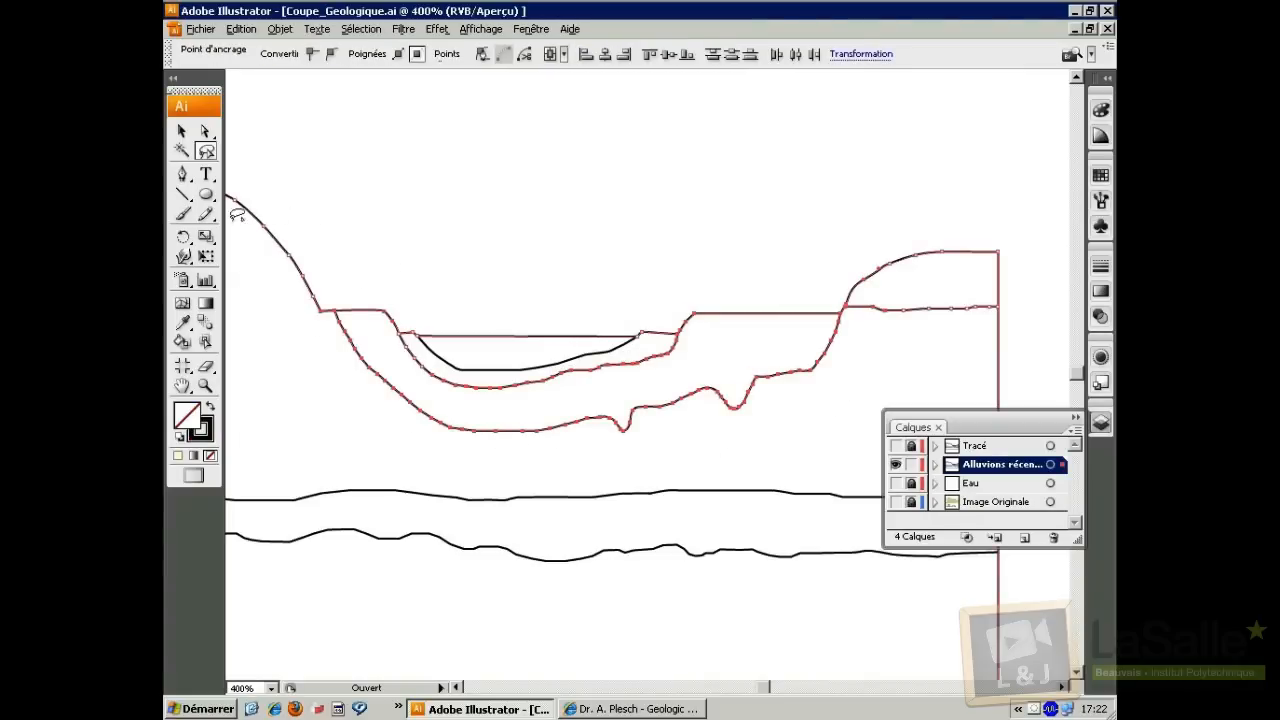
pyautogui.click(183, 342)
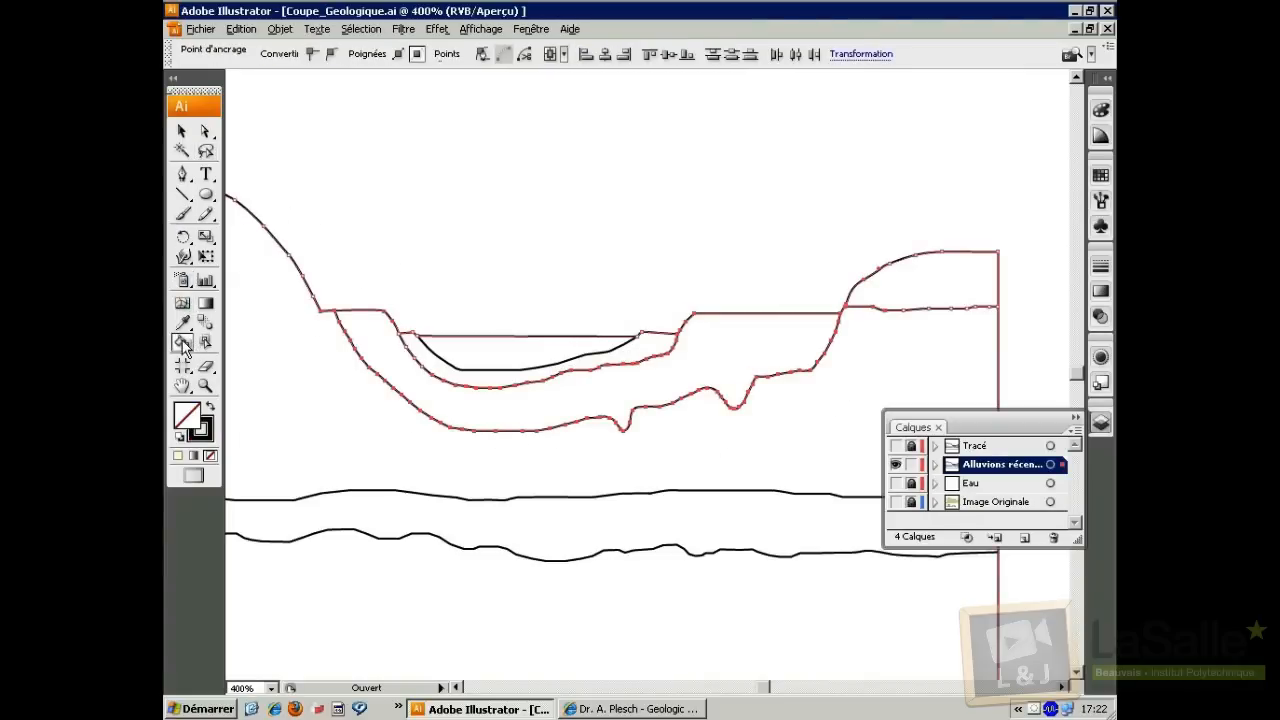
pyautogui.click(178, 456)
pyautogui.click(463, 396)
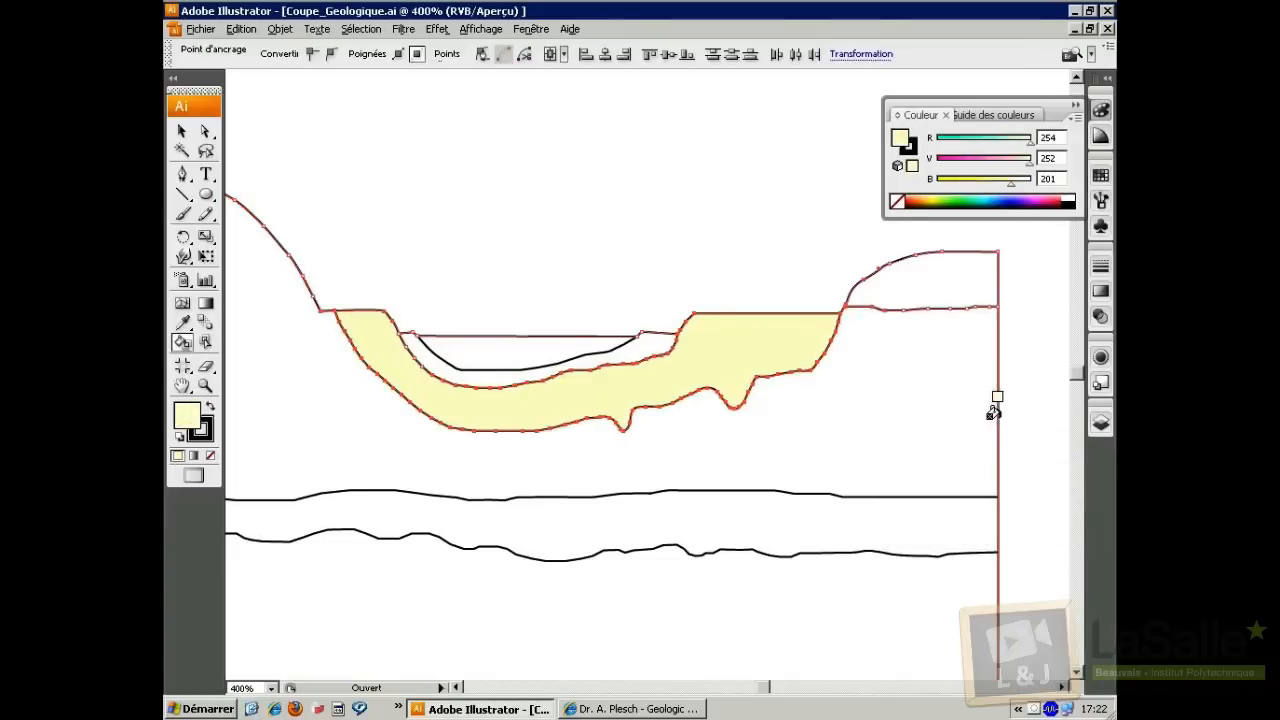
pyautogui.click(181, 131)
pyautogui.click(360, 182)
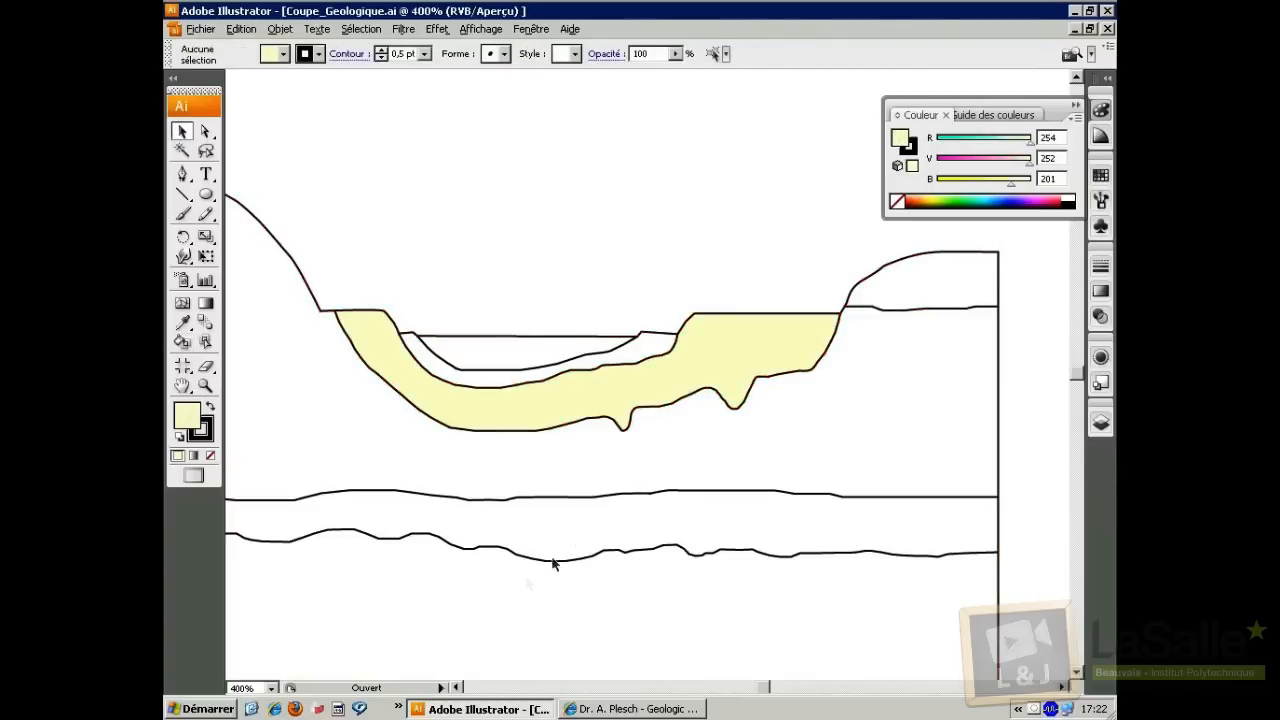
# Select all the artwork on the Alluvions récentes fond layer and remove its stroke
pyautogui.click(203, 388)
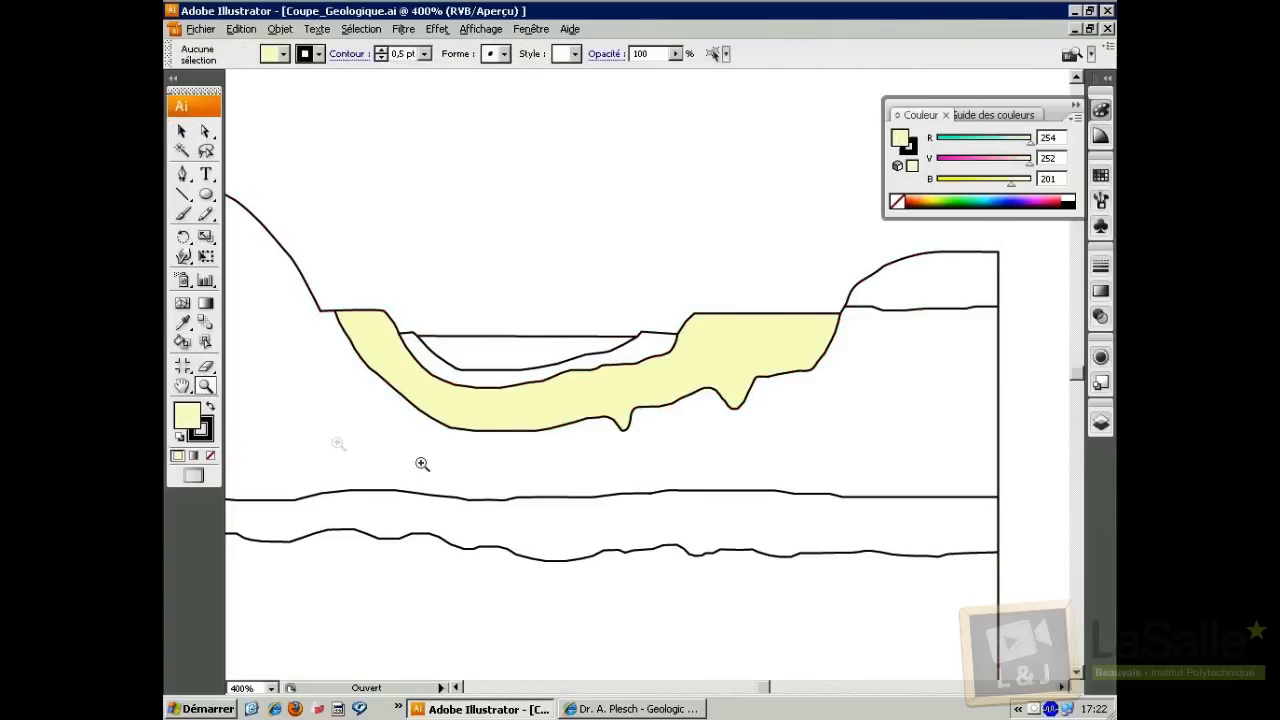
pyautogui.keyDown('alt'); pyautogui.click(549, 500); pyautogui.keyUp('alt')
pyautogui.keyDown('alt'); pyautogui.click(549, 500); pyautogui.keyUp('alt')
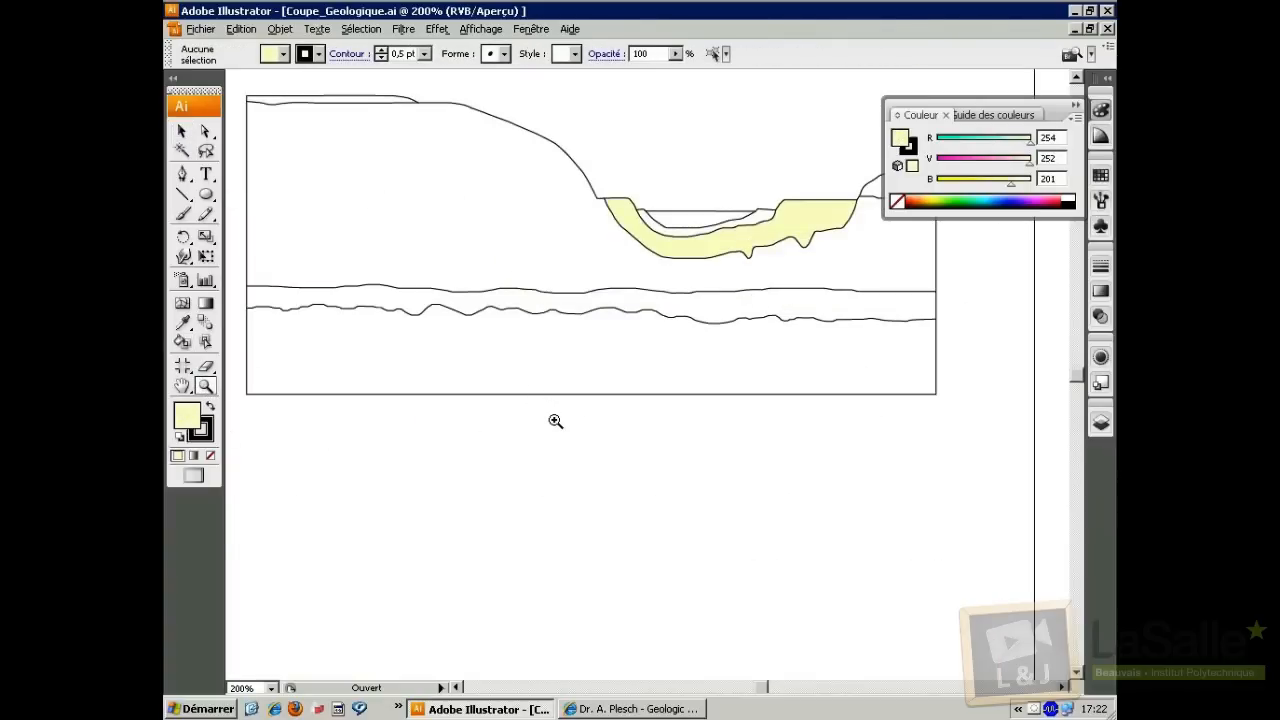
pyautogui.hotkey('alt', 'a')
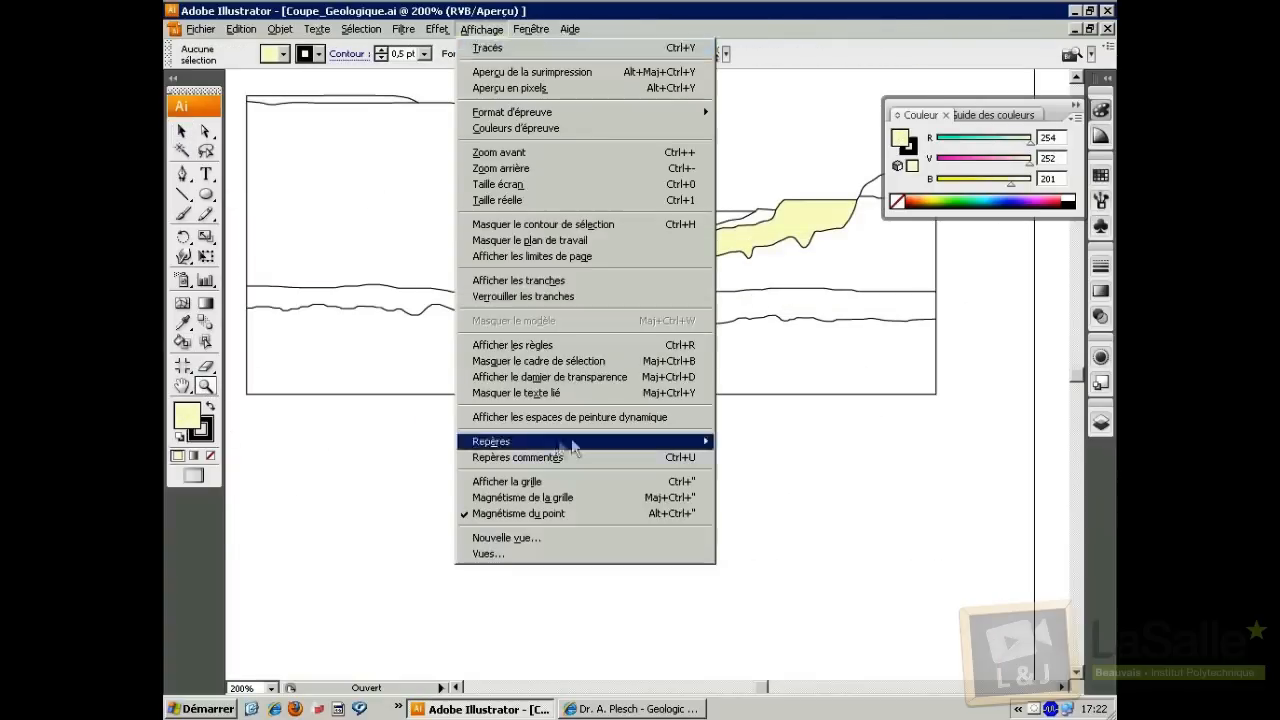
pyautogui.click(800, 459)
pyautogui.scroll(3, 620, 240)
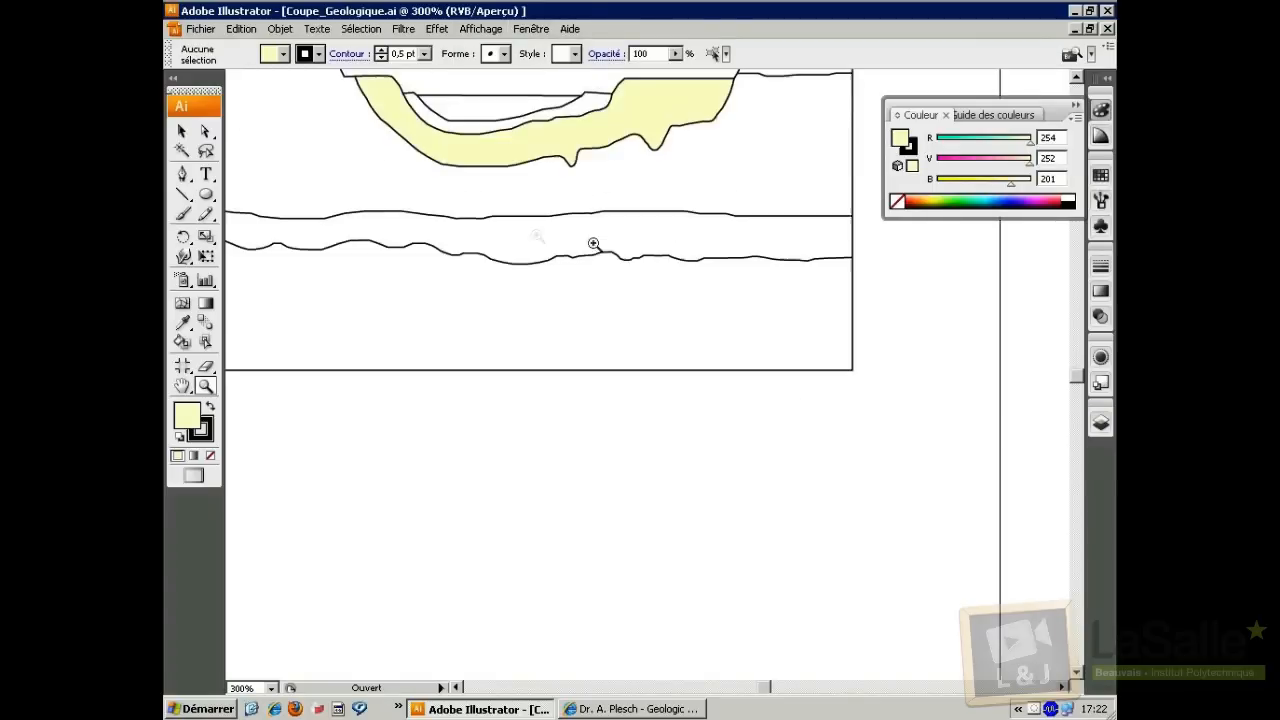
pyautogui.click(181, 133)
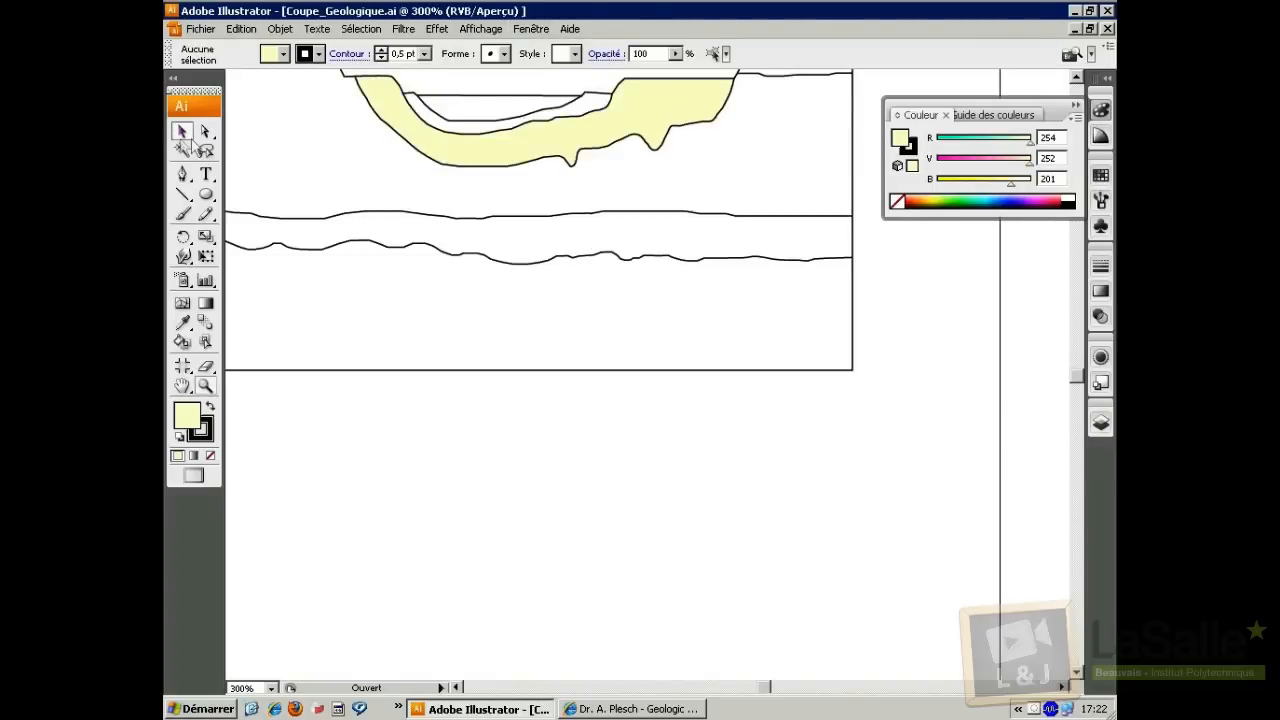
pyautogui.click(372, 217)
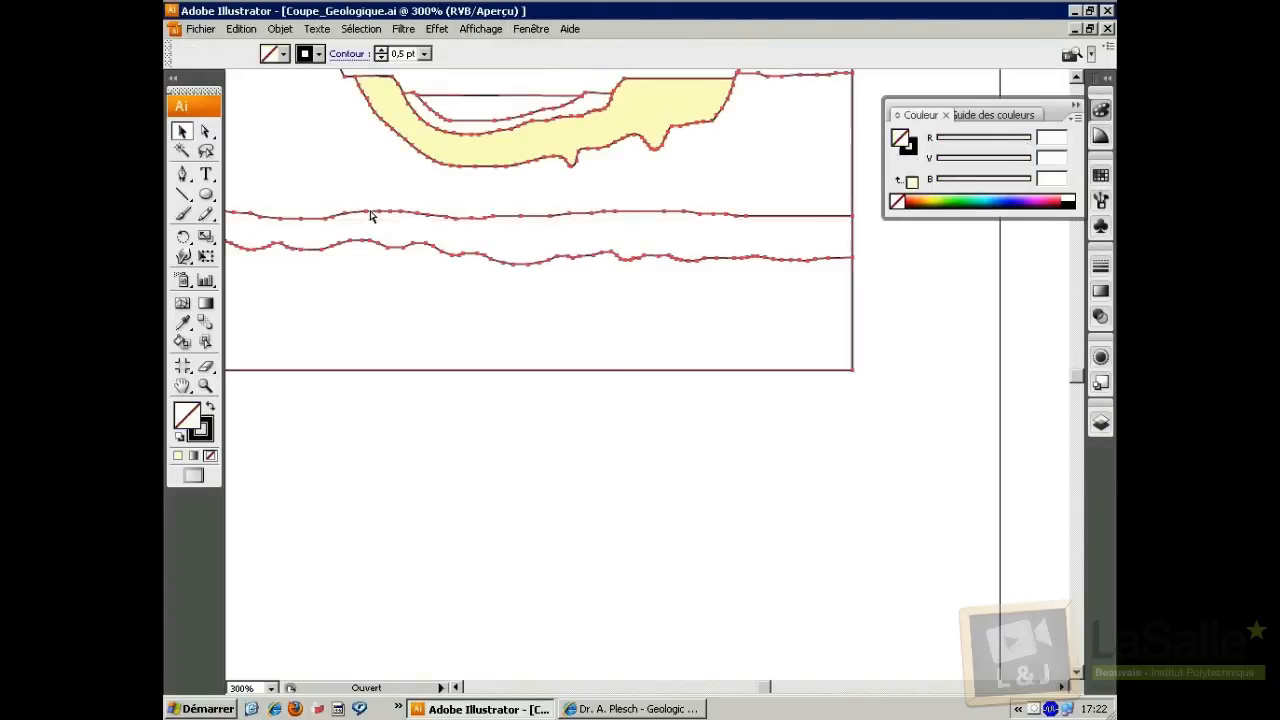
pyautogui.hotkey('ctrl', 'a')
pyautogui.scroll(2, 470, 270)
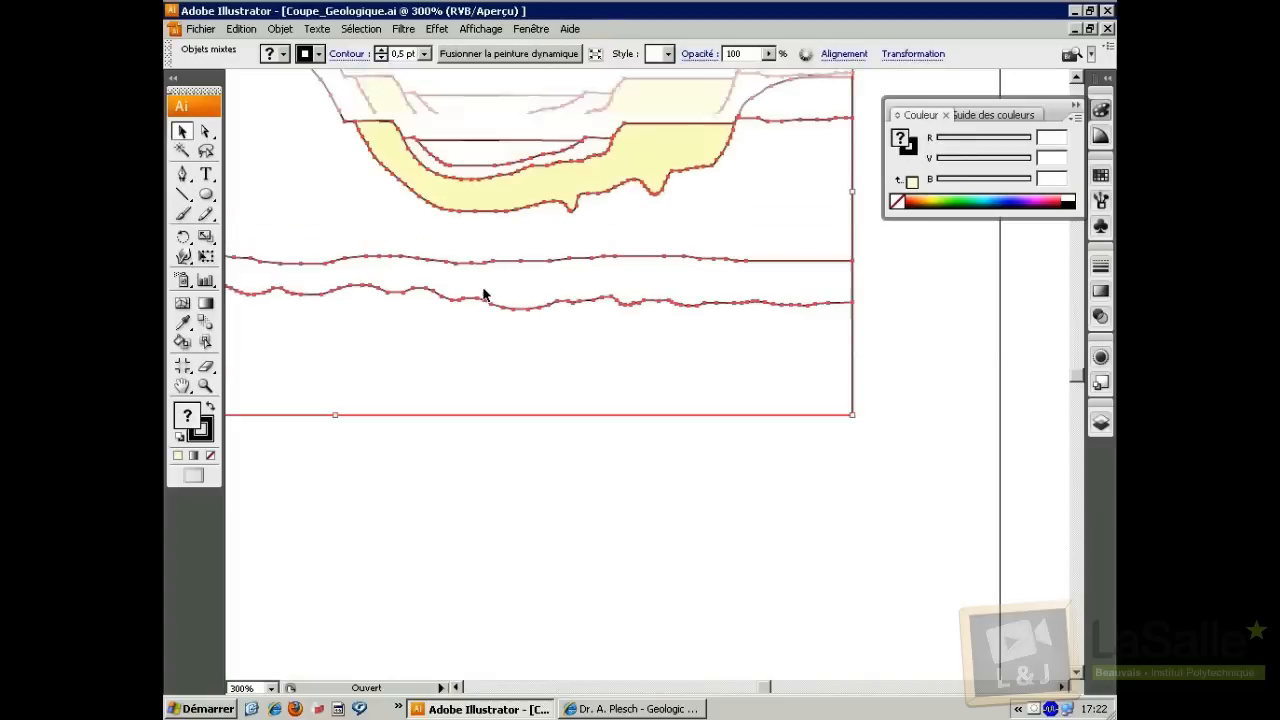
pyautogui.click(205, 432)
pyautogui.click(210, 455)
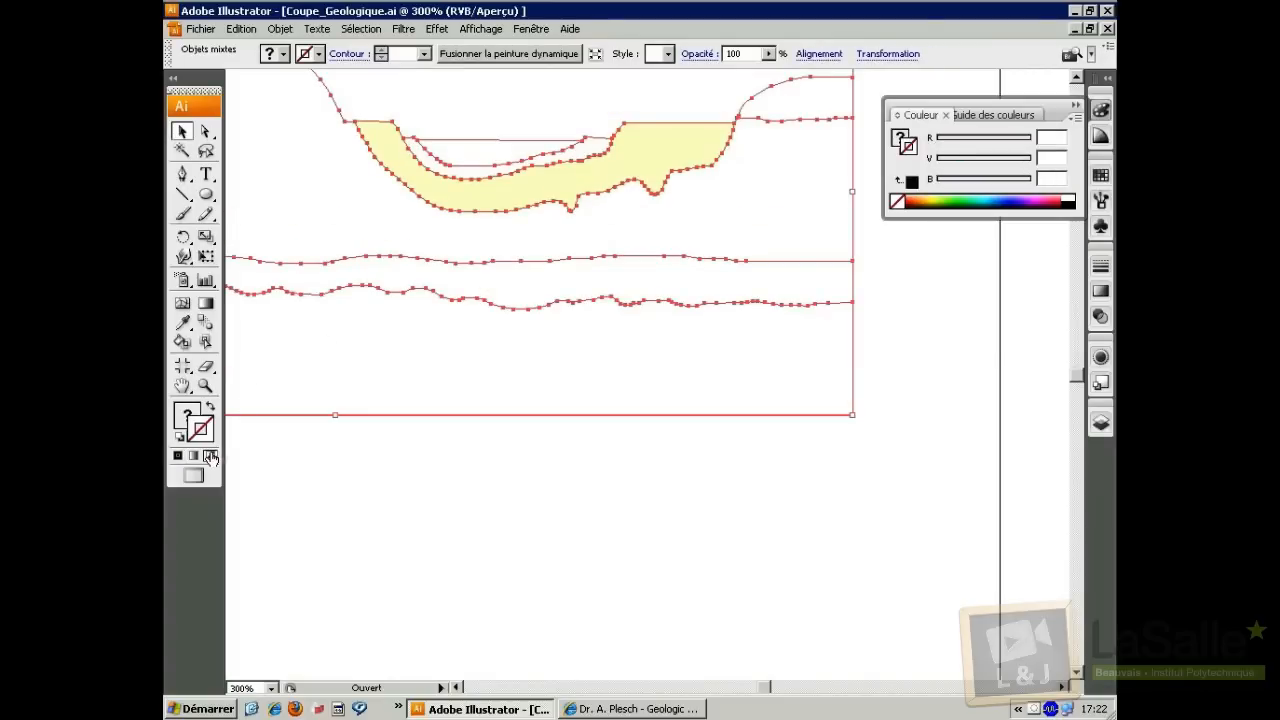
# Show the Tracé and Eau layers together with the yellow alluvium fill and deselect the artwork
pyautogui.click(1100, 421)
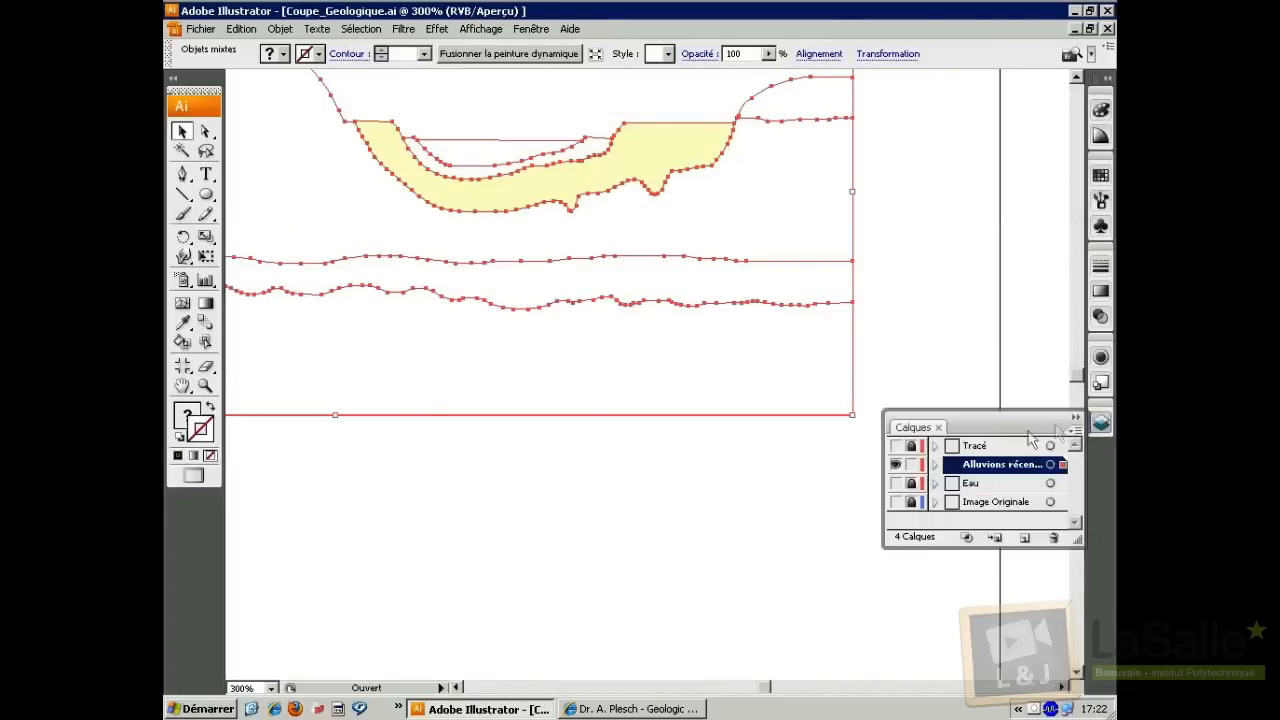
pyautogui.click(895, 445)
pyautogui.click(895, 483)
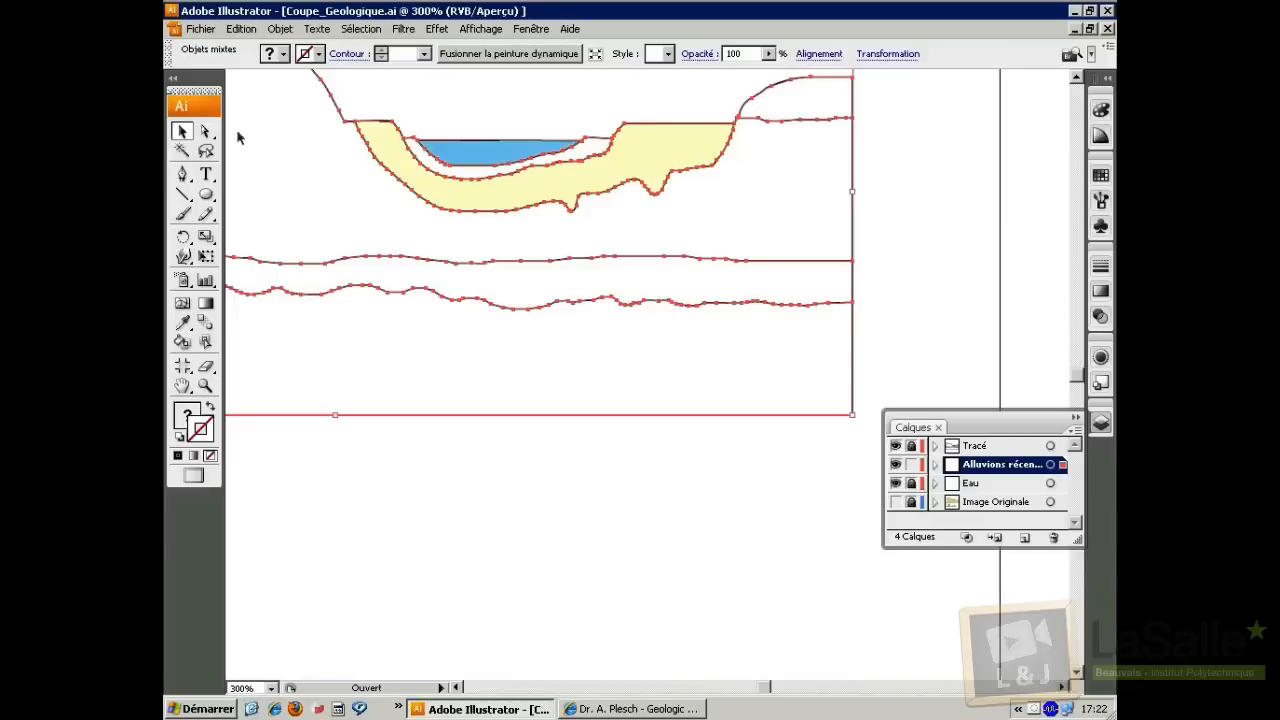
pyautogui.click(463, 489)
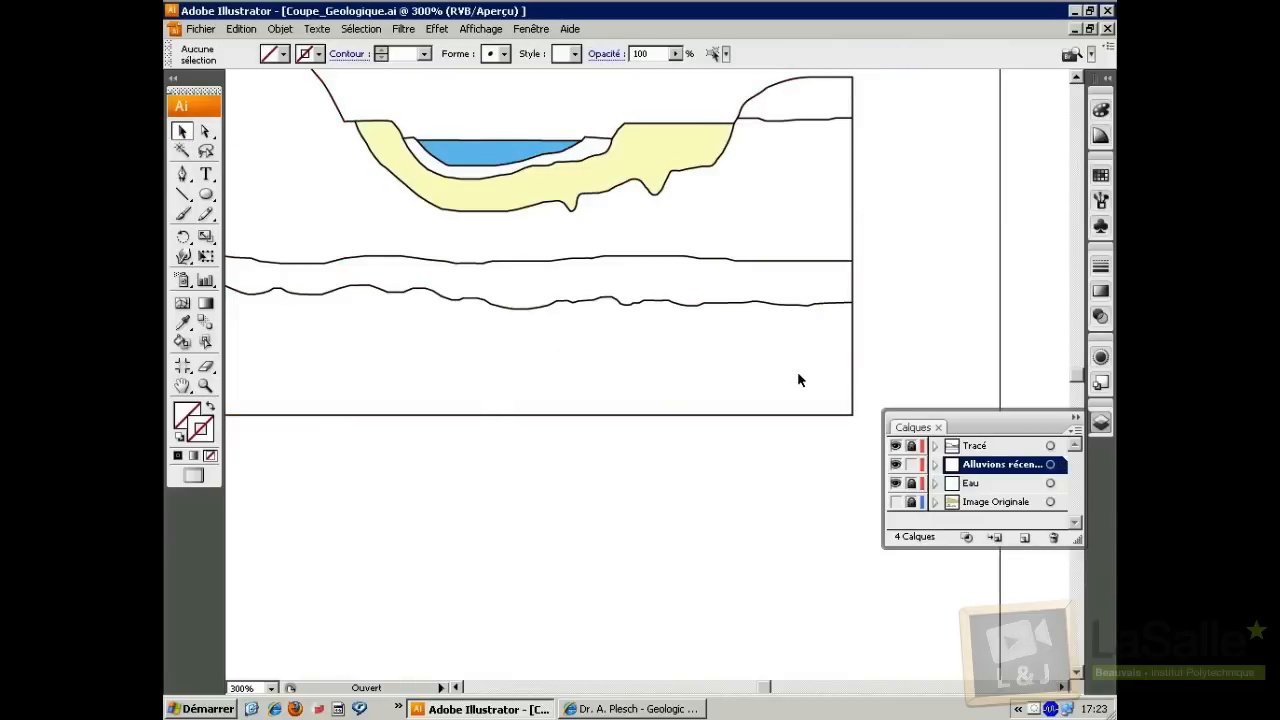
# Lock the Alluvions récentes fond layer and set its layer colour to Lavande
pyautogui.click(911, 464)
pyautogui.doubleClick(1006, 472)
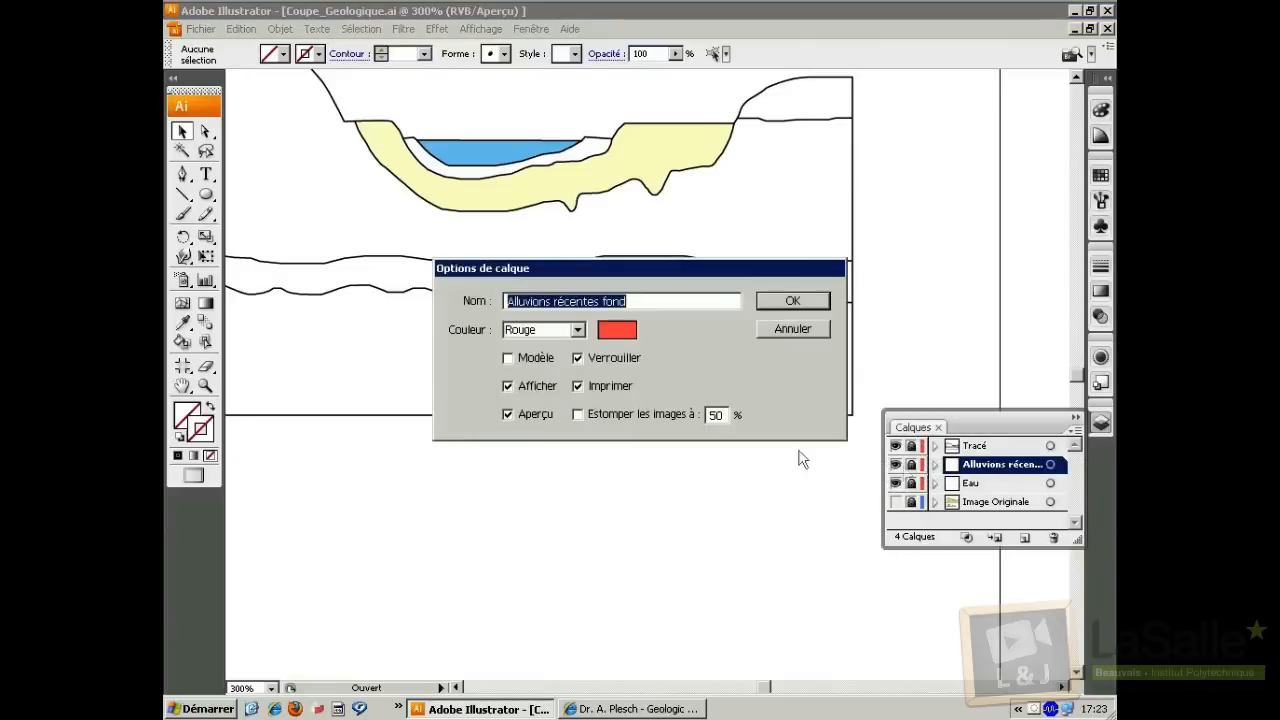
pyautogui.click(549, 339)
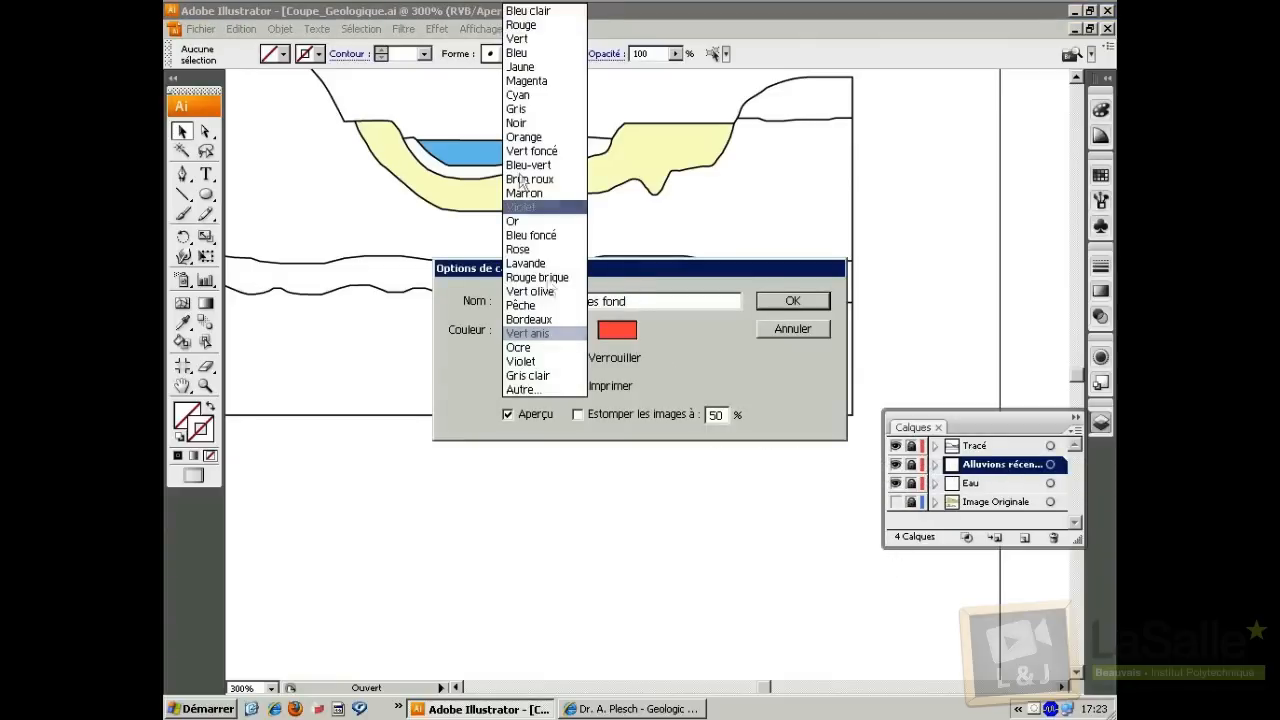
pyautogui.click(530, 263)
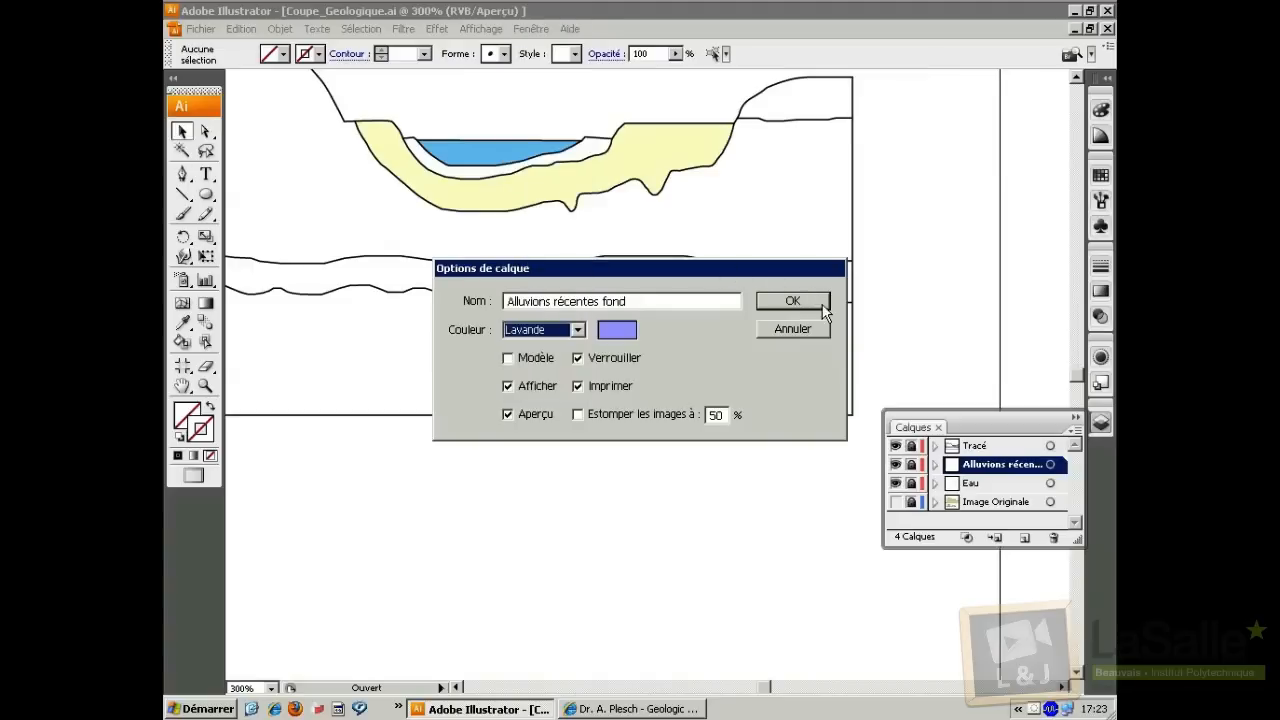
pyautogui.click(792, 302)
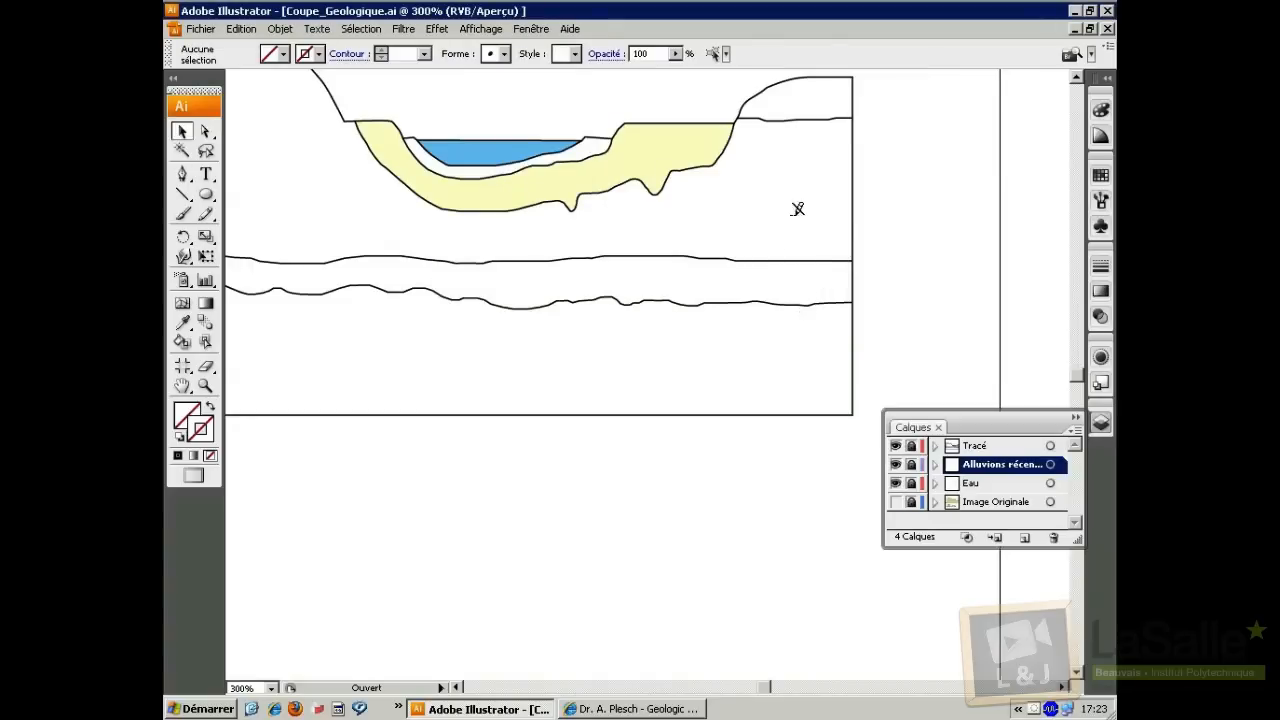
# Duplicate the Tracé layer and place the unlocked copy directly beneath the original
pyautogui.click(985, 455)
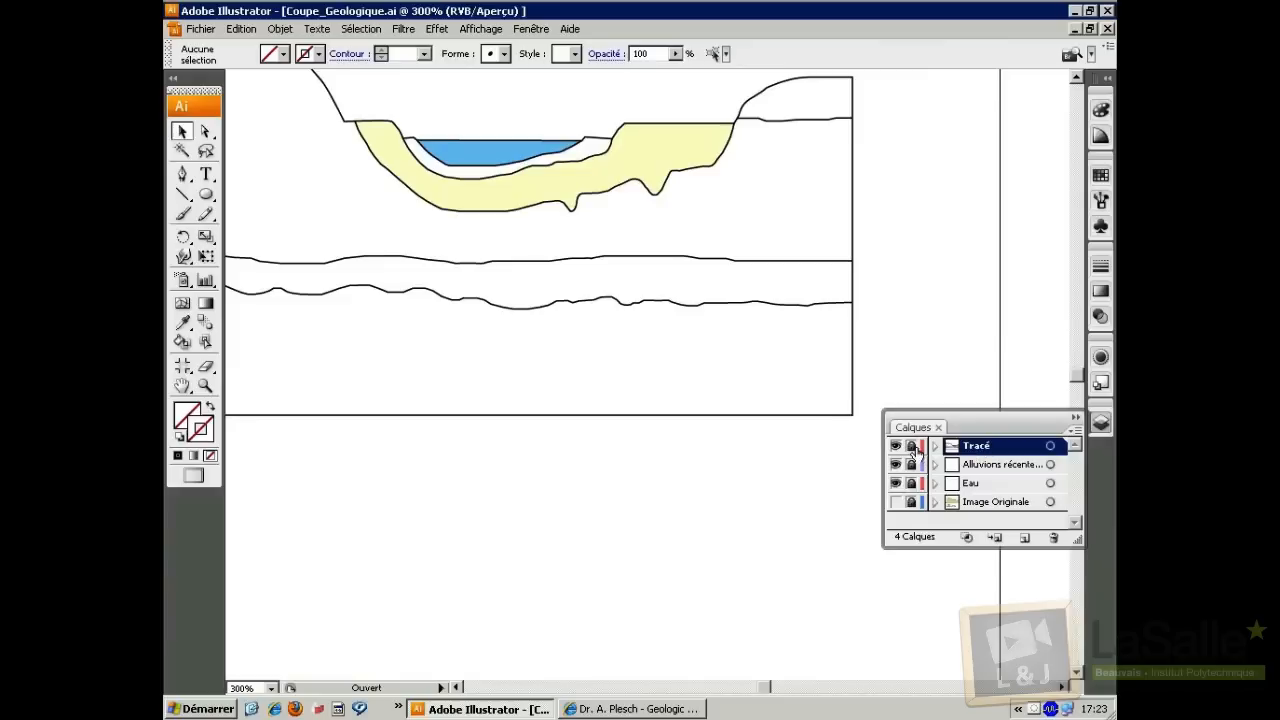
pyautogui.moveTo(985, 455); pyautogui.dragTo(1024, 537)
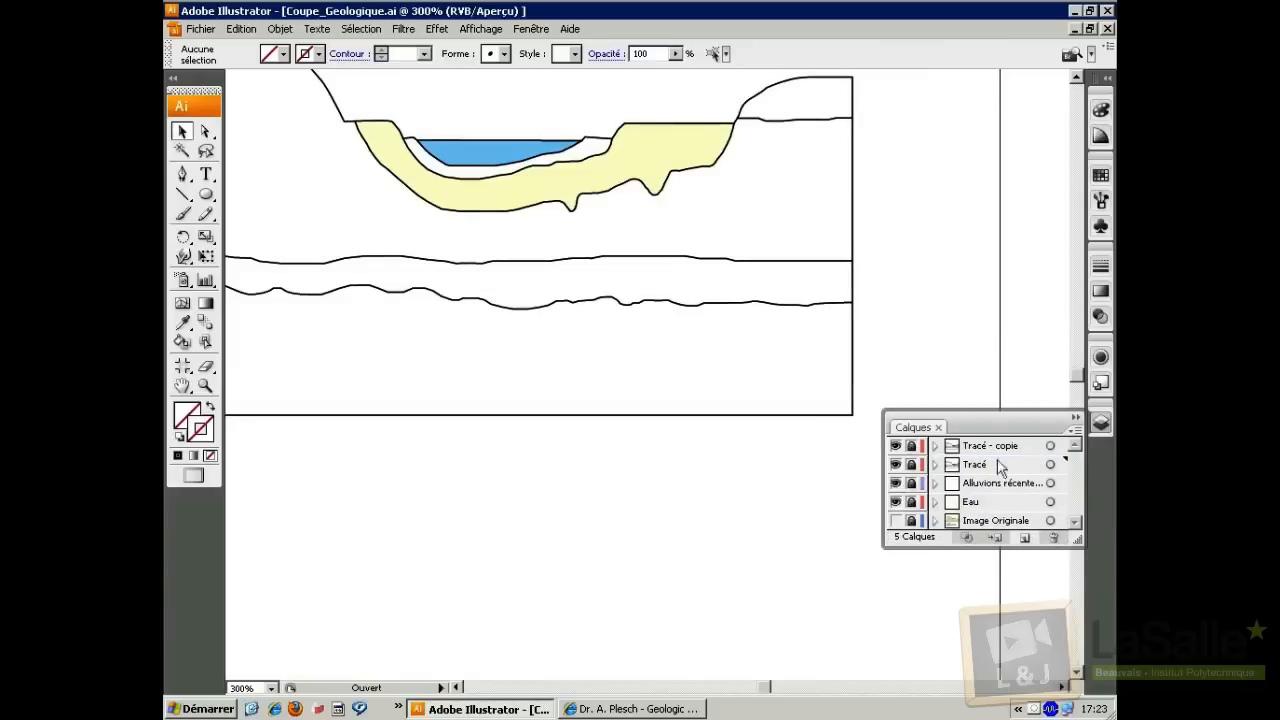
pyautogui.moveTo(988, 461); pyautogui.dragTo(987, 472)
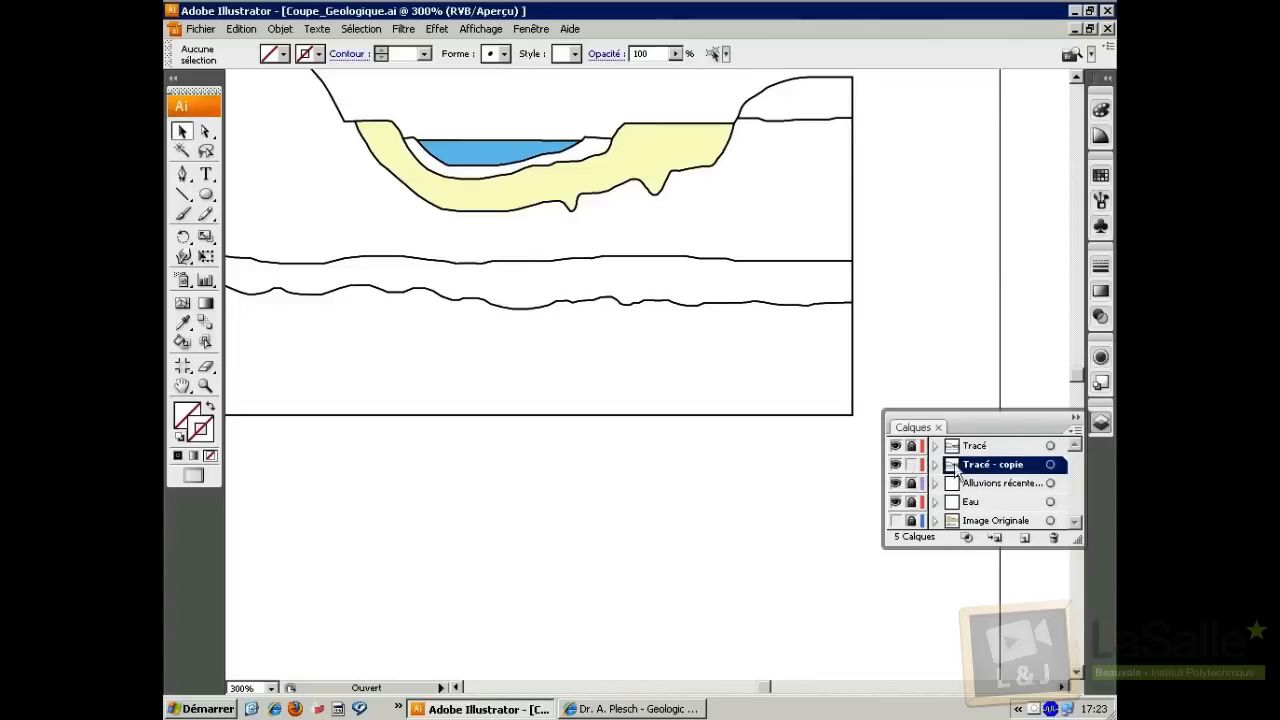
# Hide the Tracé, Alluvions récentes fond and Eau layers and rename the Tracé copy to "Alluvions récentes motif"
pyautogui.click(895, 447)
pyautogui.click(896, 485)
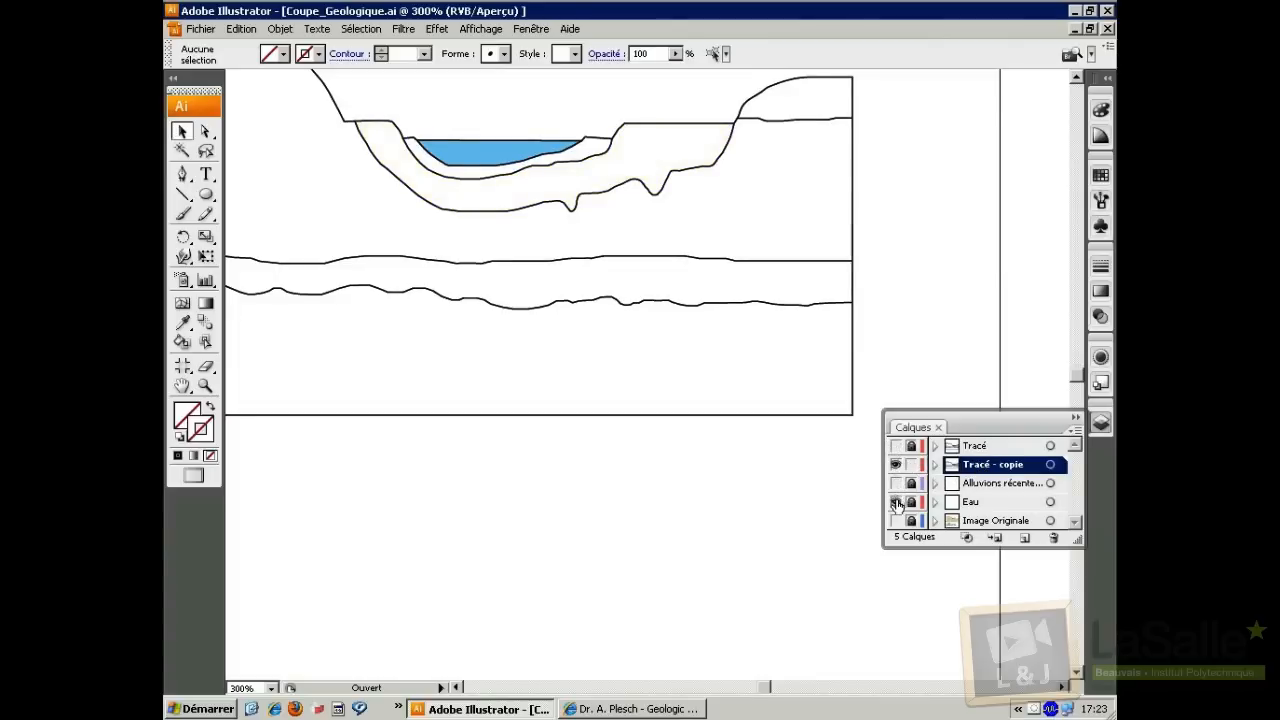
pyautogui.click(896, 502)
pyautogui.doubleClick(982, 469)
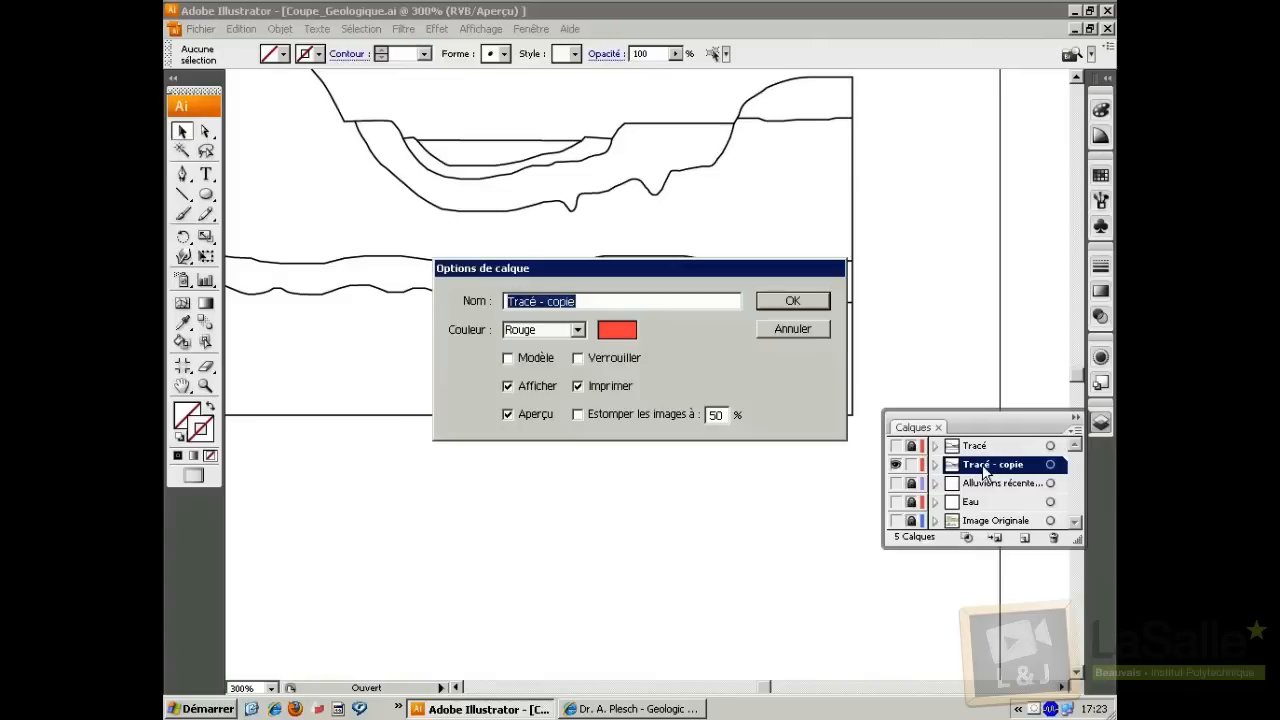
pyautogui.write('Alluvions récentes motif')
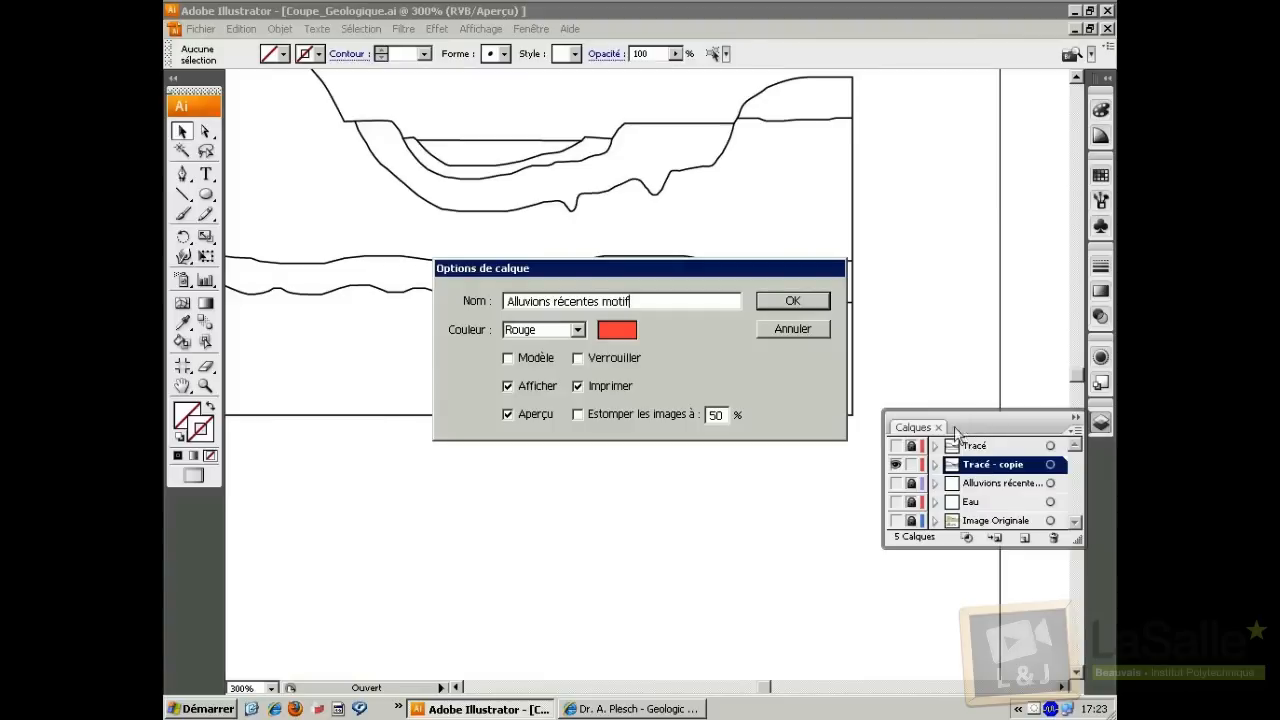
pyautogui.click(792, 301)
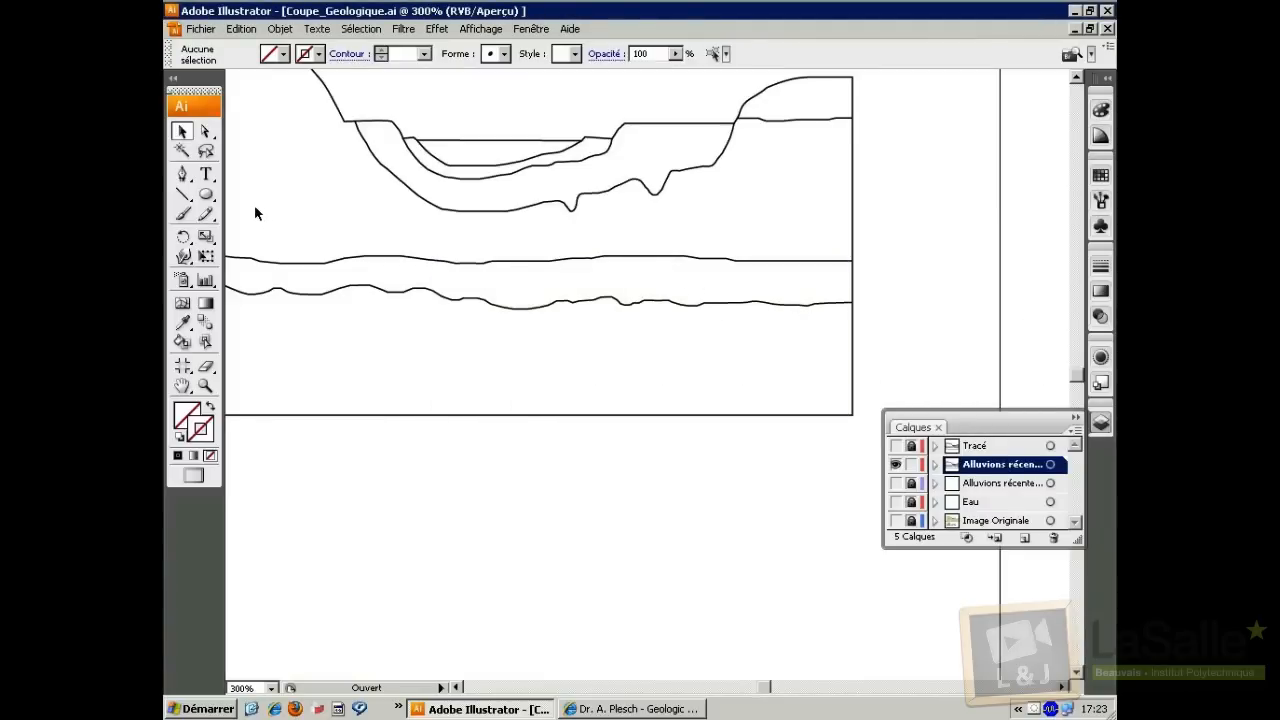
# Activate the Lasso tool and look over the document's colour and pattern swatches
pyautogui.click(206, 150)
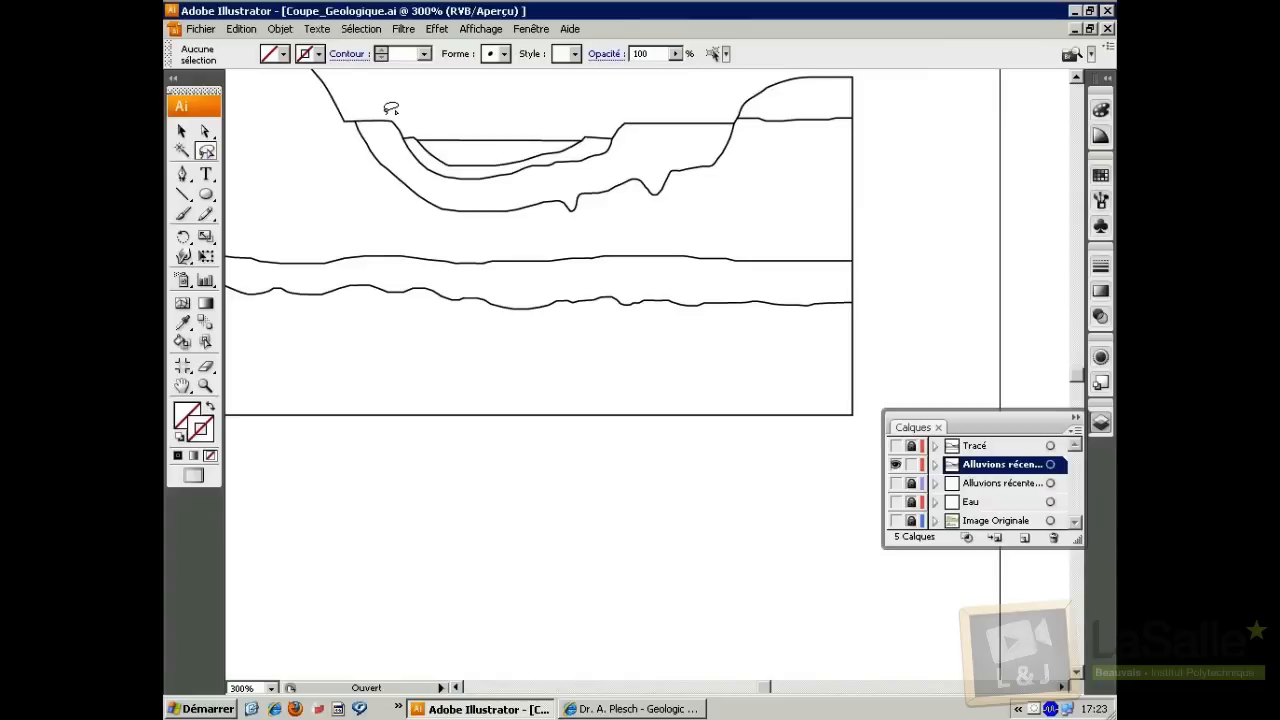
pyautogui.click(1099, 180)
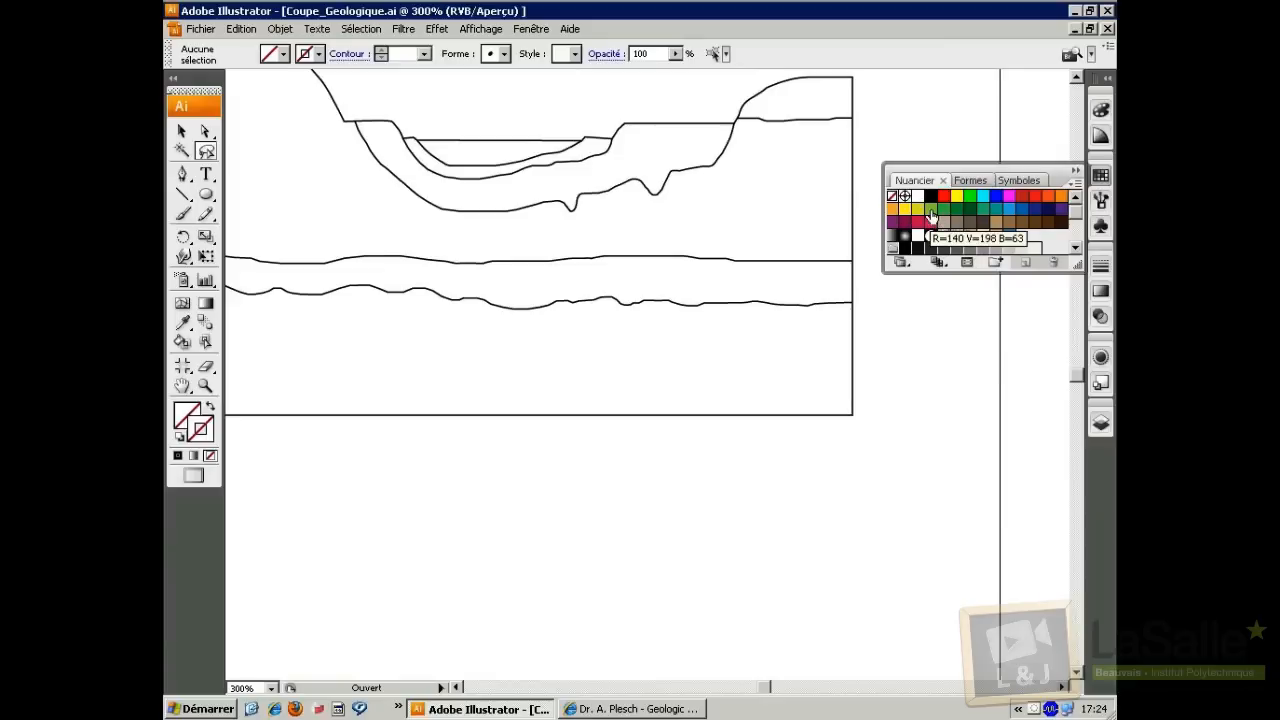
pyautogui.click(1075, 172)
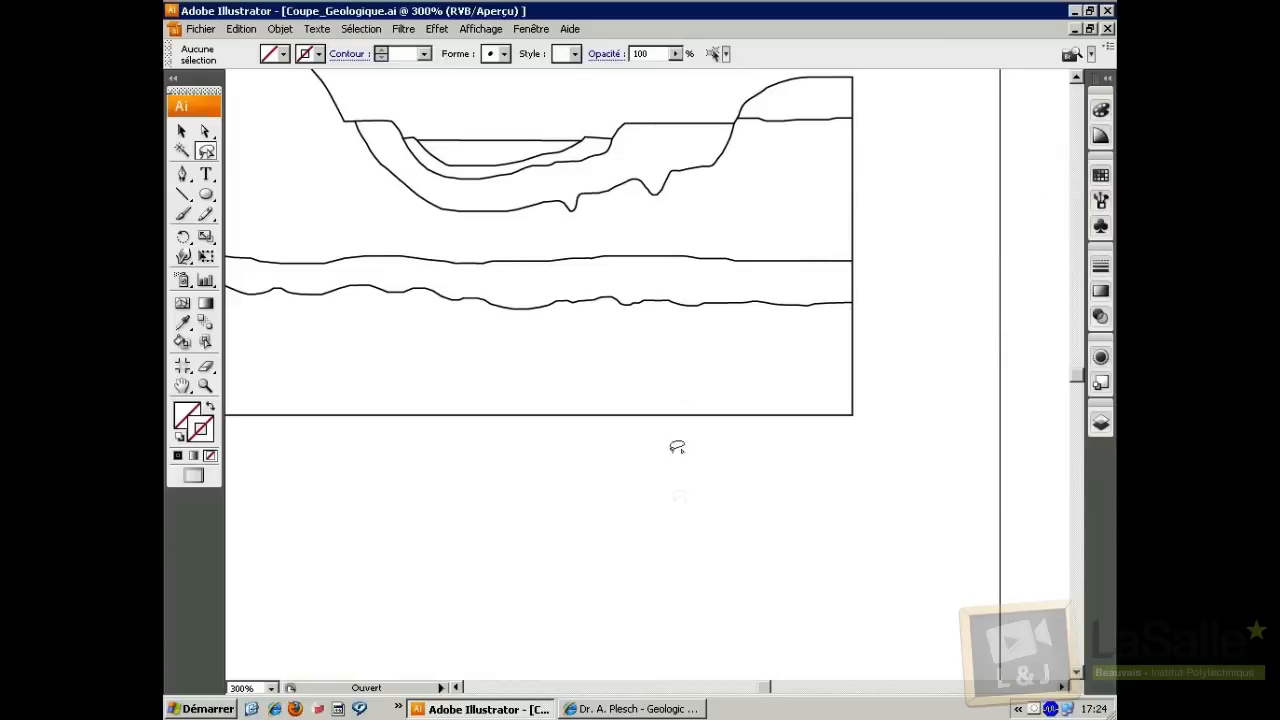
# Switch to the web browser's Geologic Map Patterns page and look over the available pattern series from start to end
pyautogui.click(625, 709)
pyautogui.scroll(-5, 697, 364)
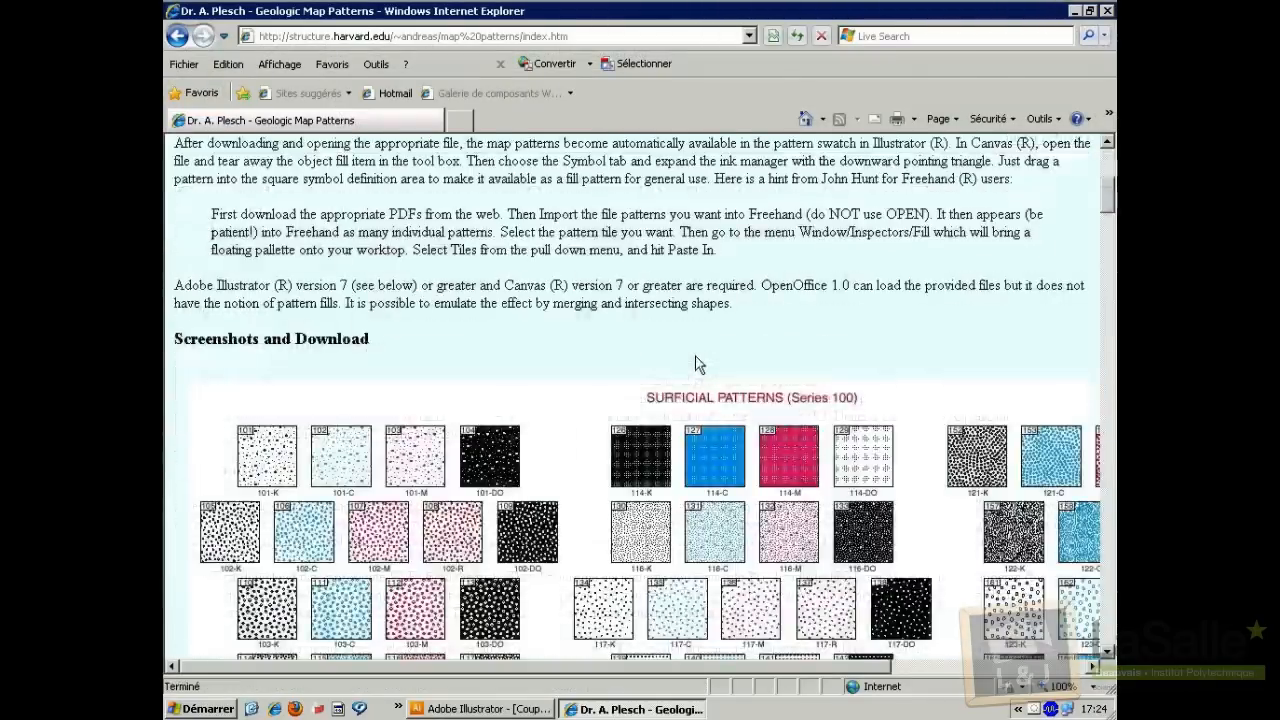
pyautogui.scroll(-5, 697, 364)
pyautogui.scroll(5, 697, 364)
pyautogui.scroll(-15, 697, 364)
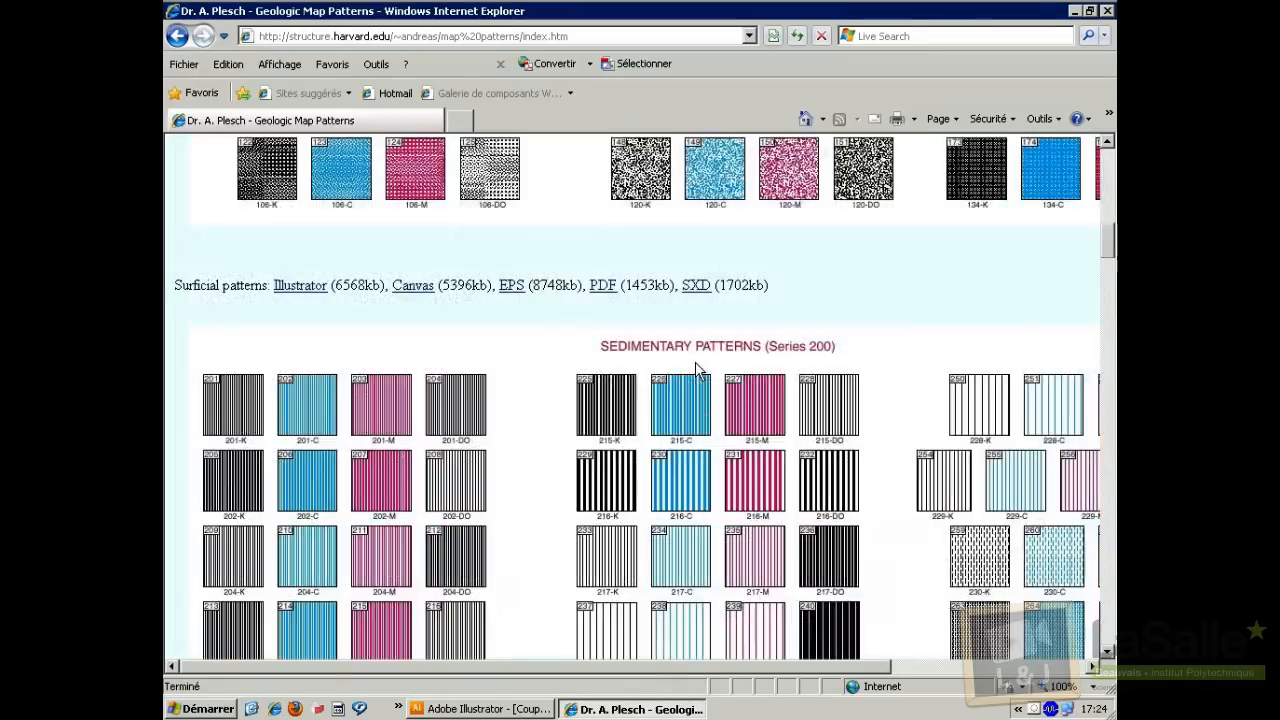
pyautogui.scroll(-7, 697, 370)
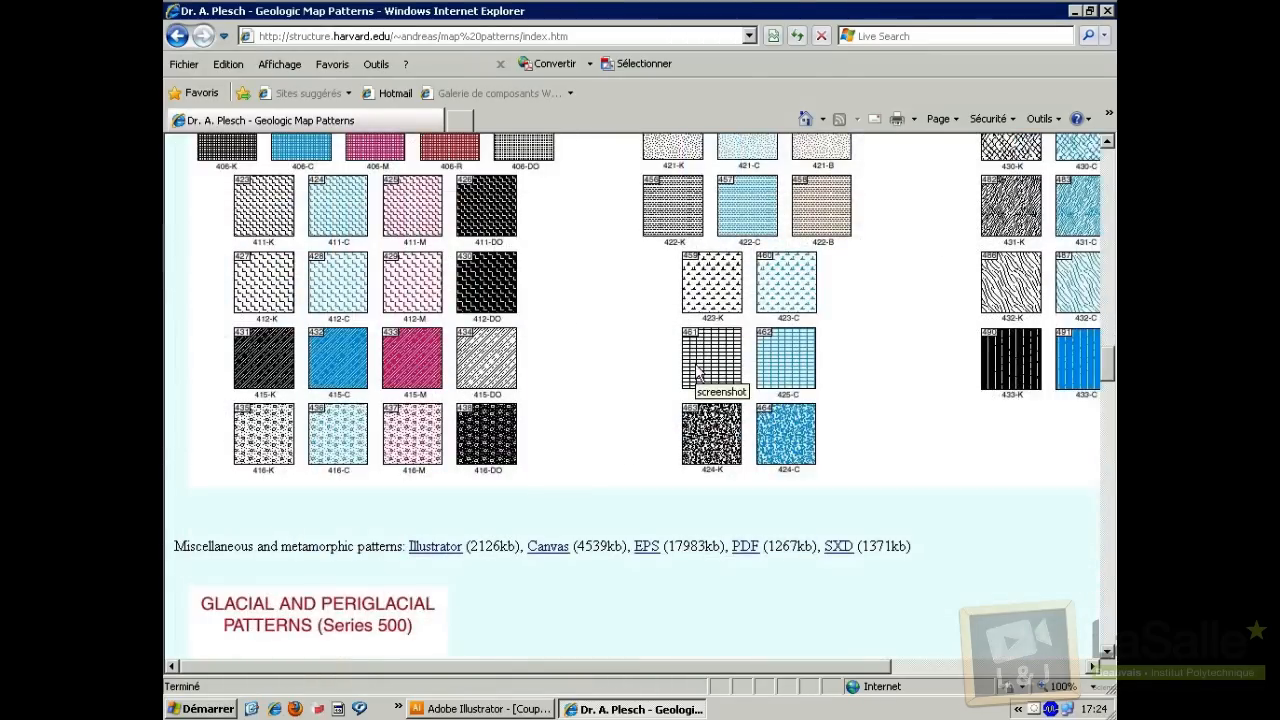
pyautogui.scroll(-5, 697, 372)
pyautogui.scroll(-10, 697, 372)
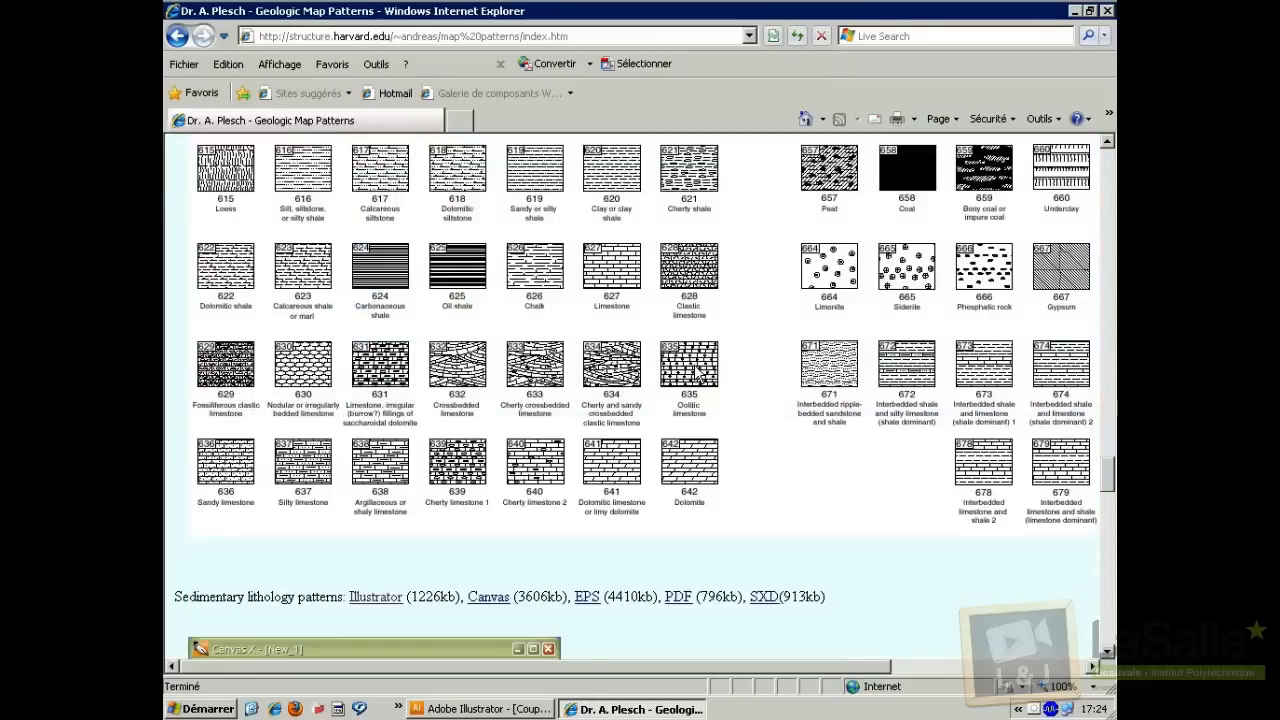
pyautogui.scroll(-3, 690, 378)
pyautogui.scroll(-5, 687, 378)
pyautogui.scroll(10, 680, 394)
pyautogui.scroll(12, 680, 394)
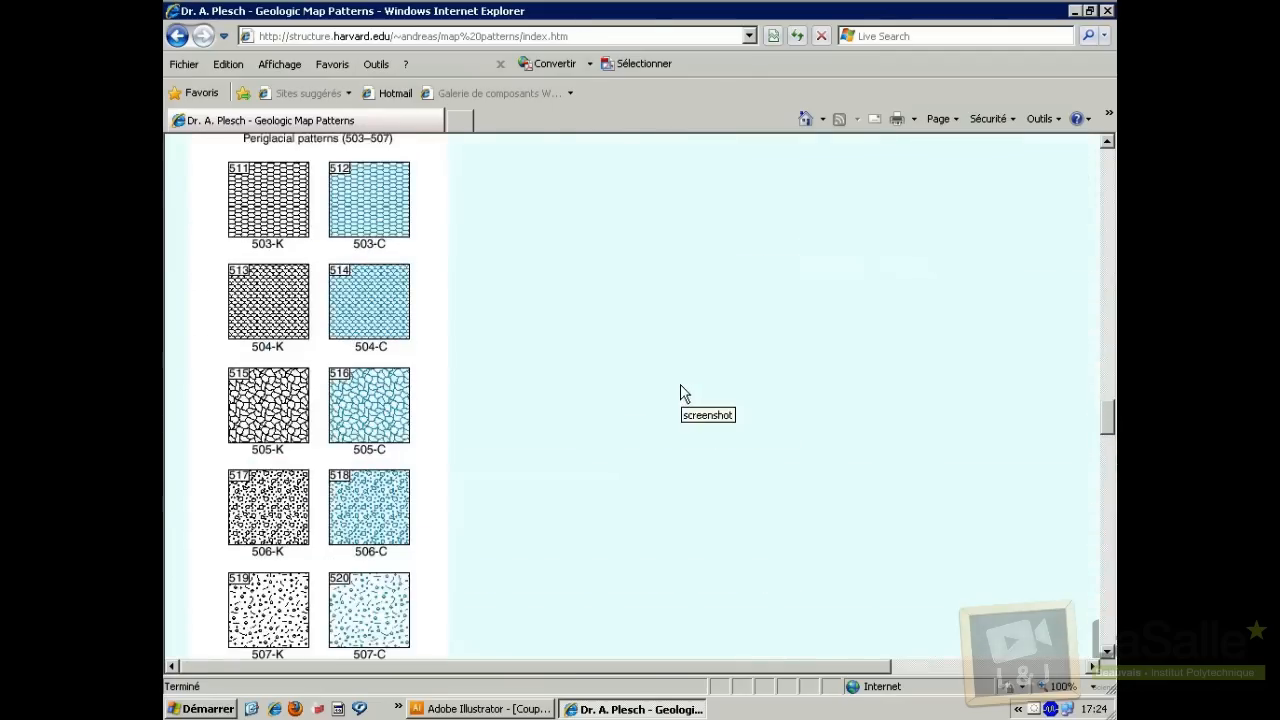
pyautogui.scroll(8, 676, 389)
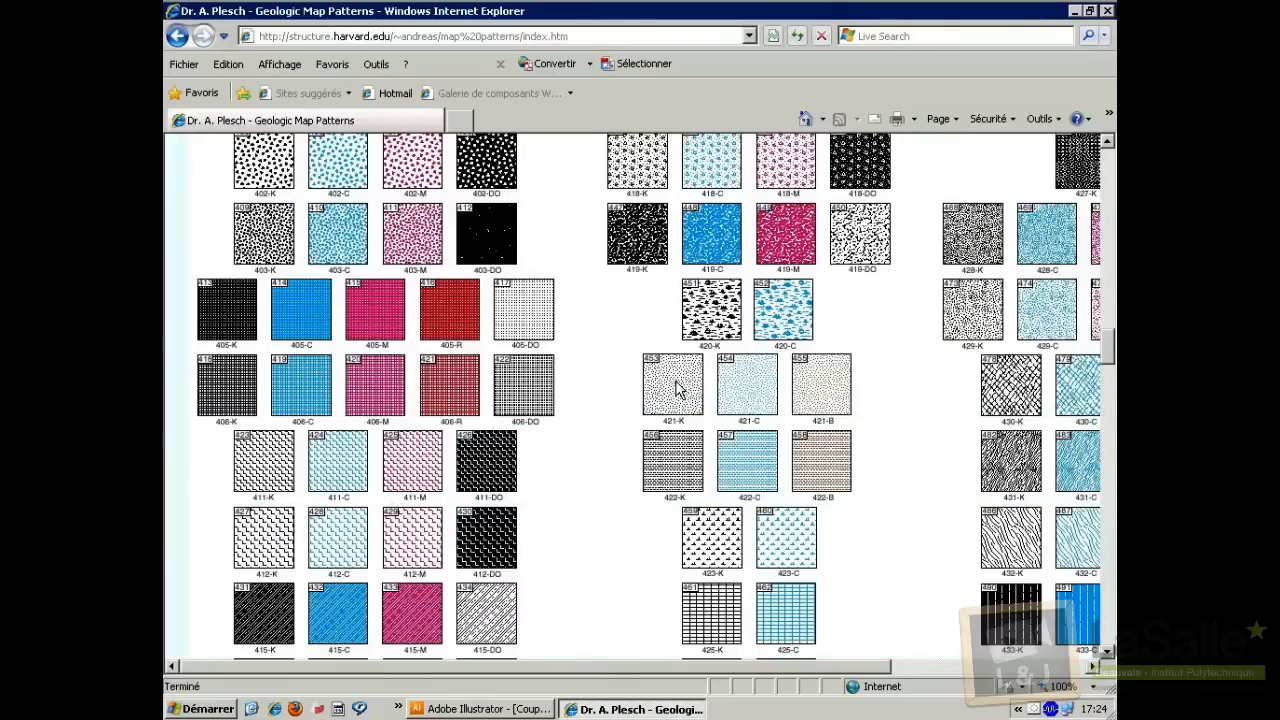
pyautogui.scroll(10, 676, 389)
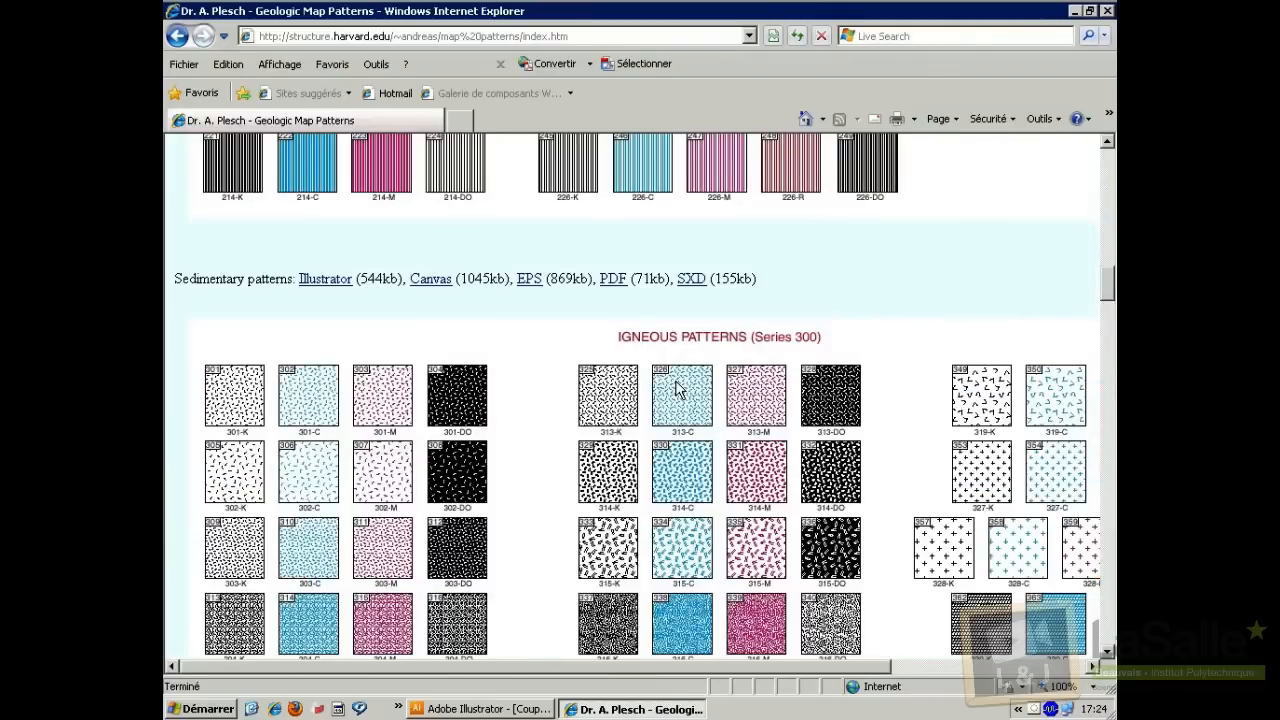
pyautogui.scroll(3, 676, 389)
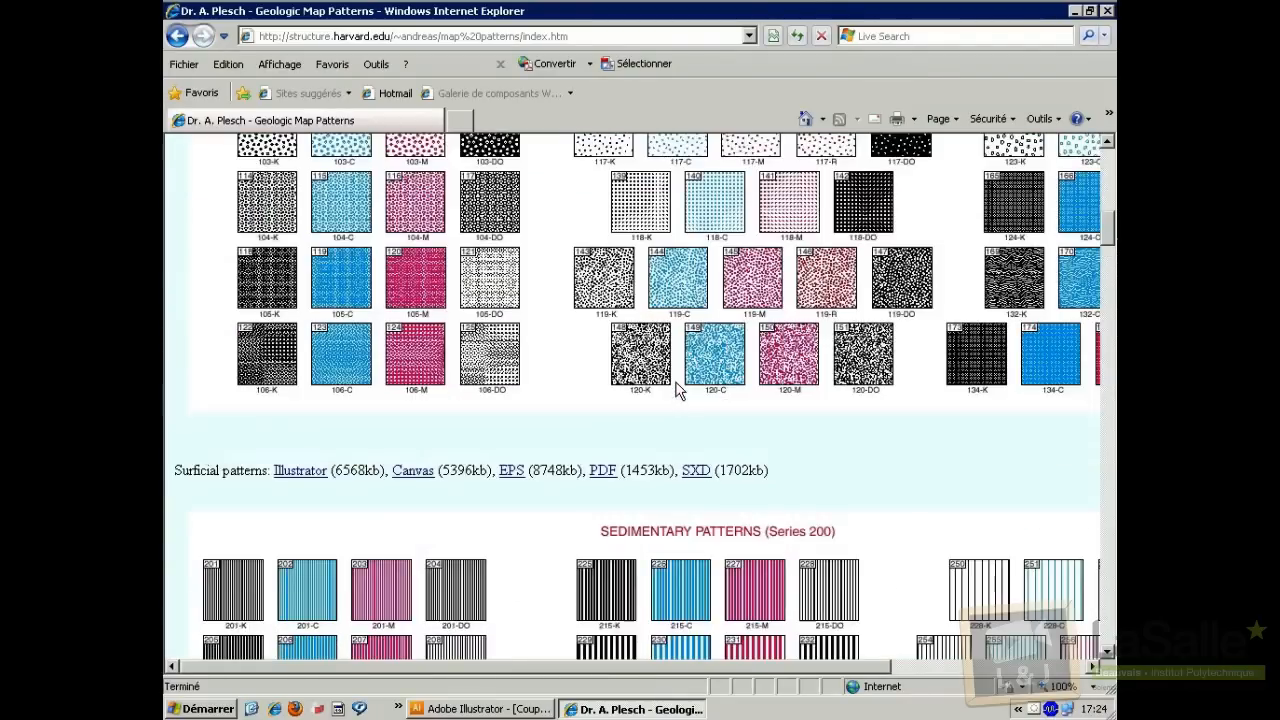
pyautogui.scroll(1, 676, 389)
pyautogui.scroll(7, 676, 389)
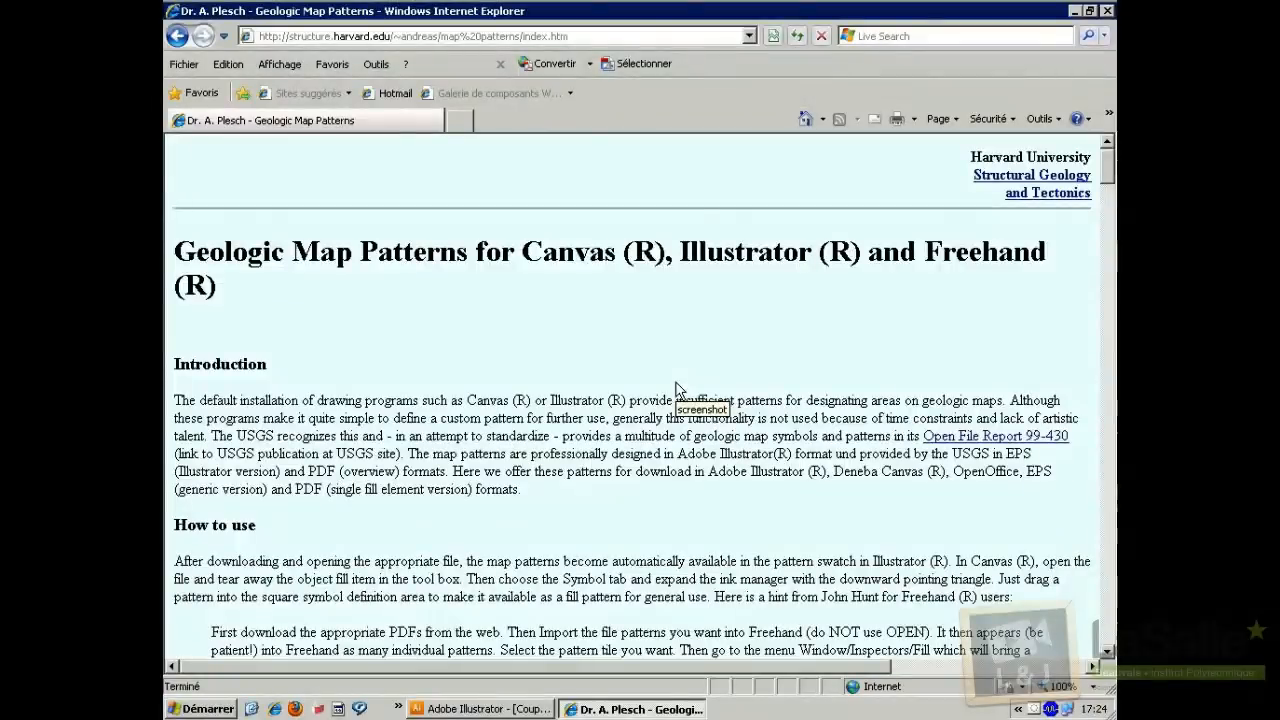
# Examine the downloadable pattern series again, especially the Sedimentary Lithology Patterns (Series 600) and pattern 607, Massive sand or sandstone
pyautogui.scroll(-2, 677, 391)
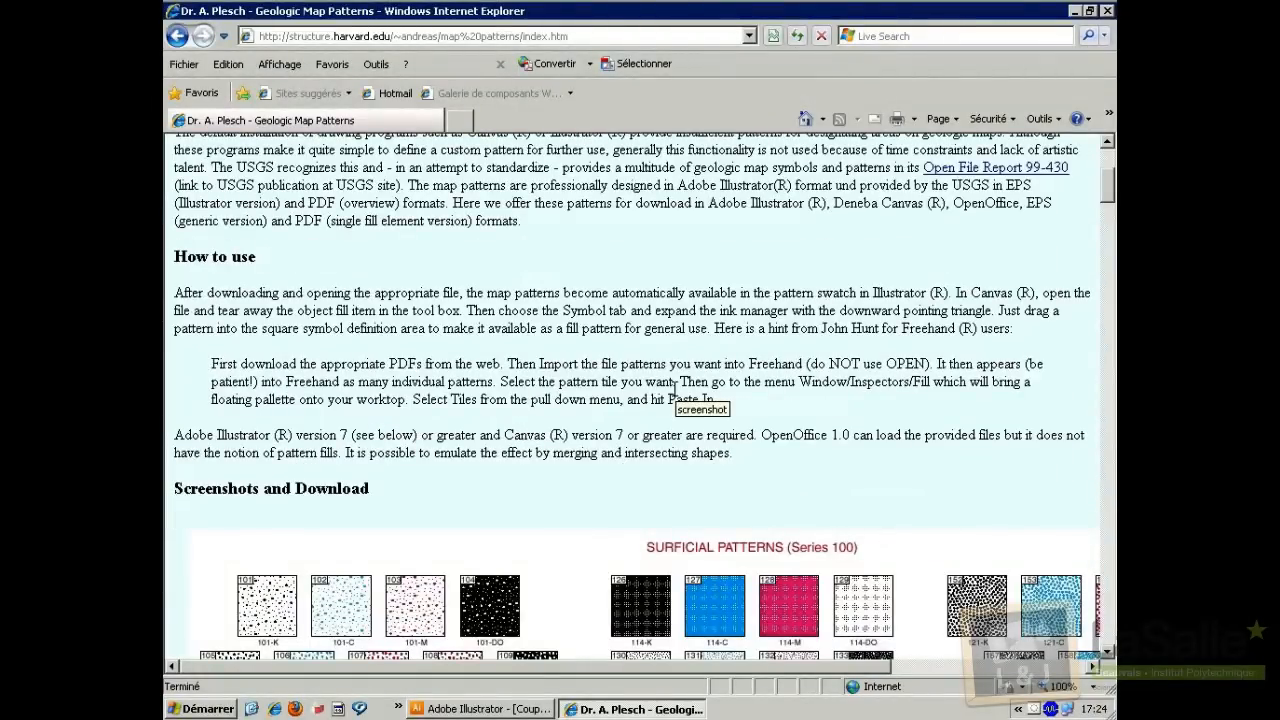
pyautogui.scroll(-3, 676, 389)
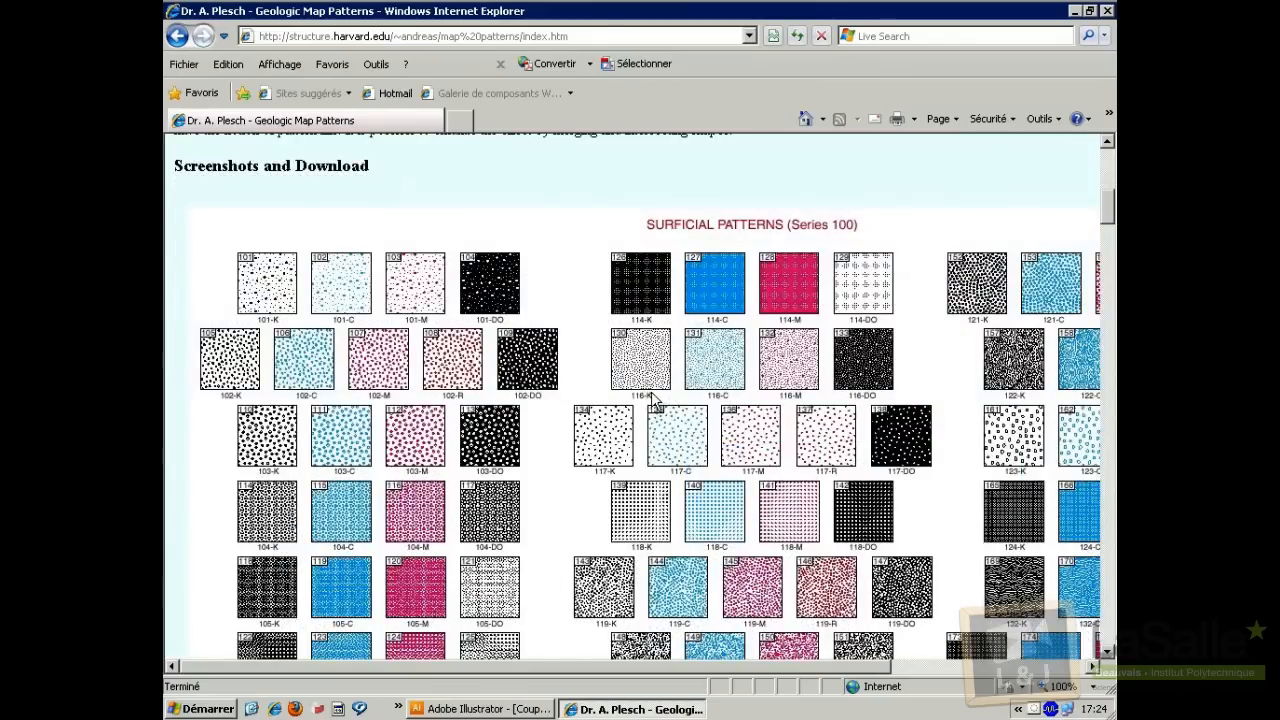
pyautogui.scroll(-6, 549, 418)
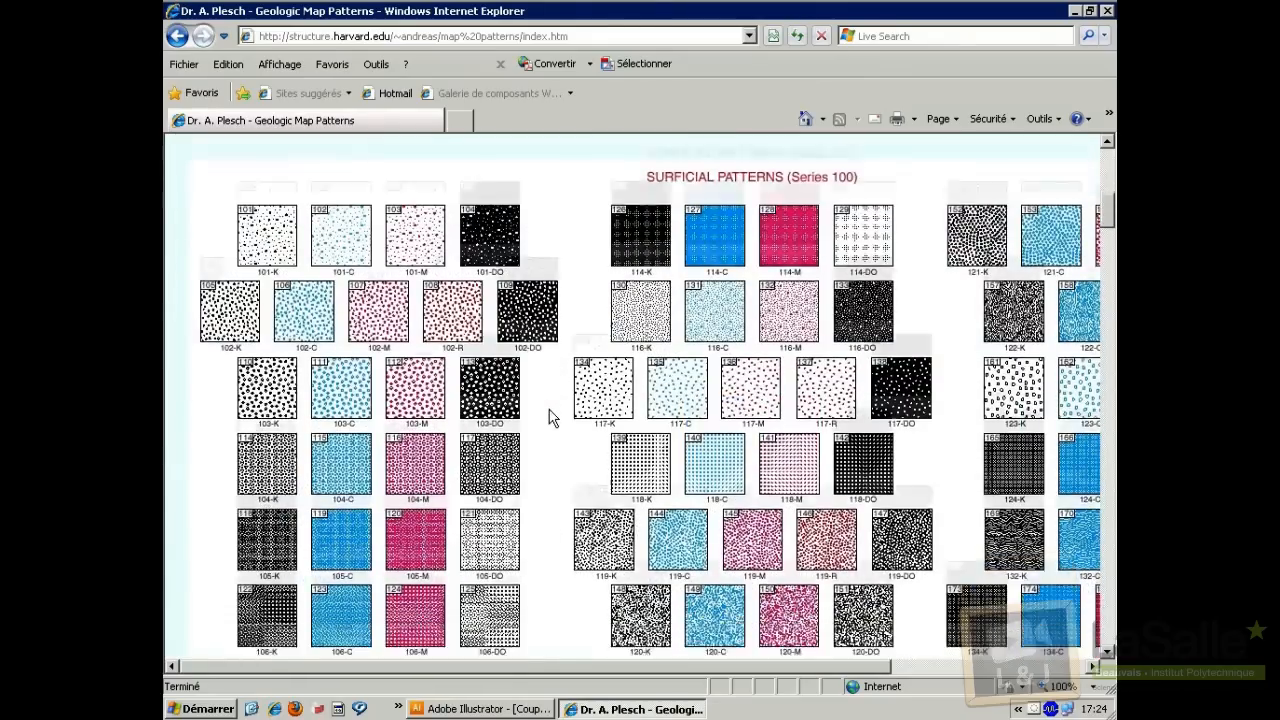
pyautogui.scroll(-3, 549, 418)
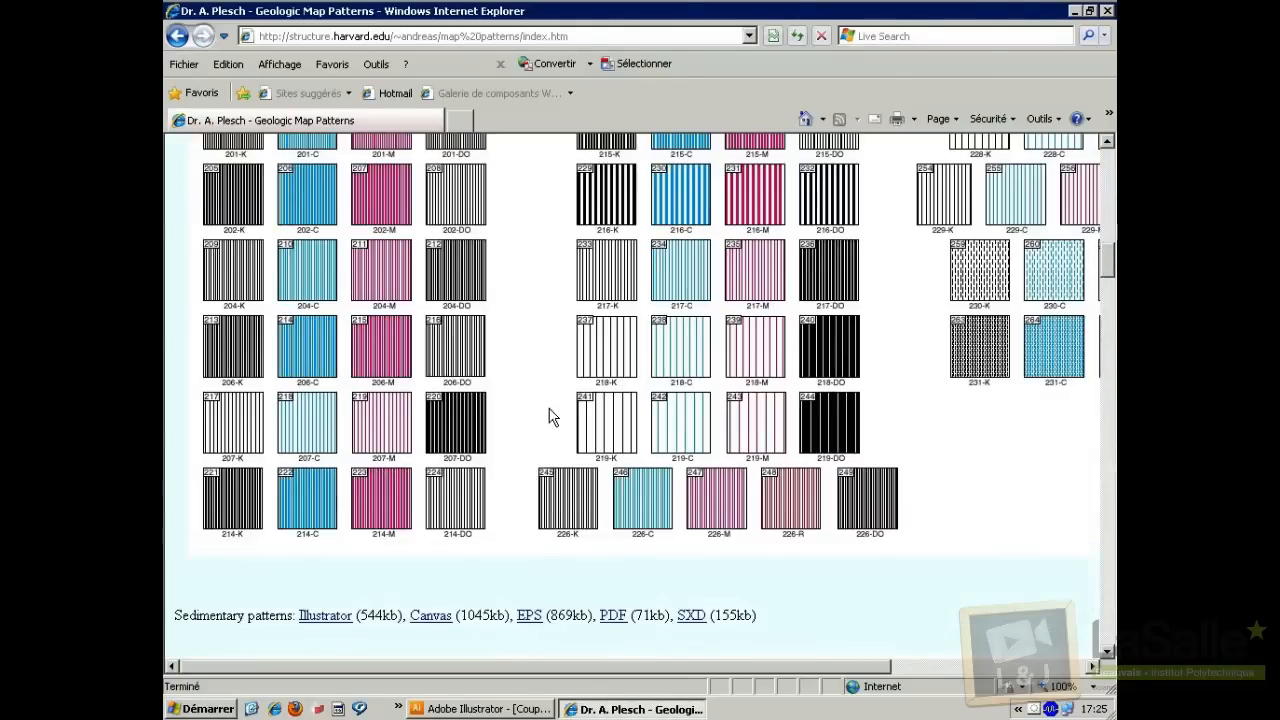
pyautogui.scroll(-11, 549, 418)
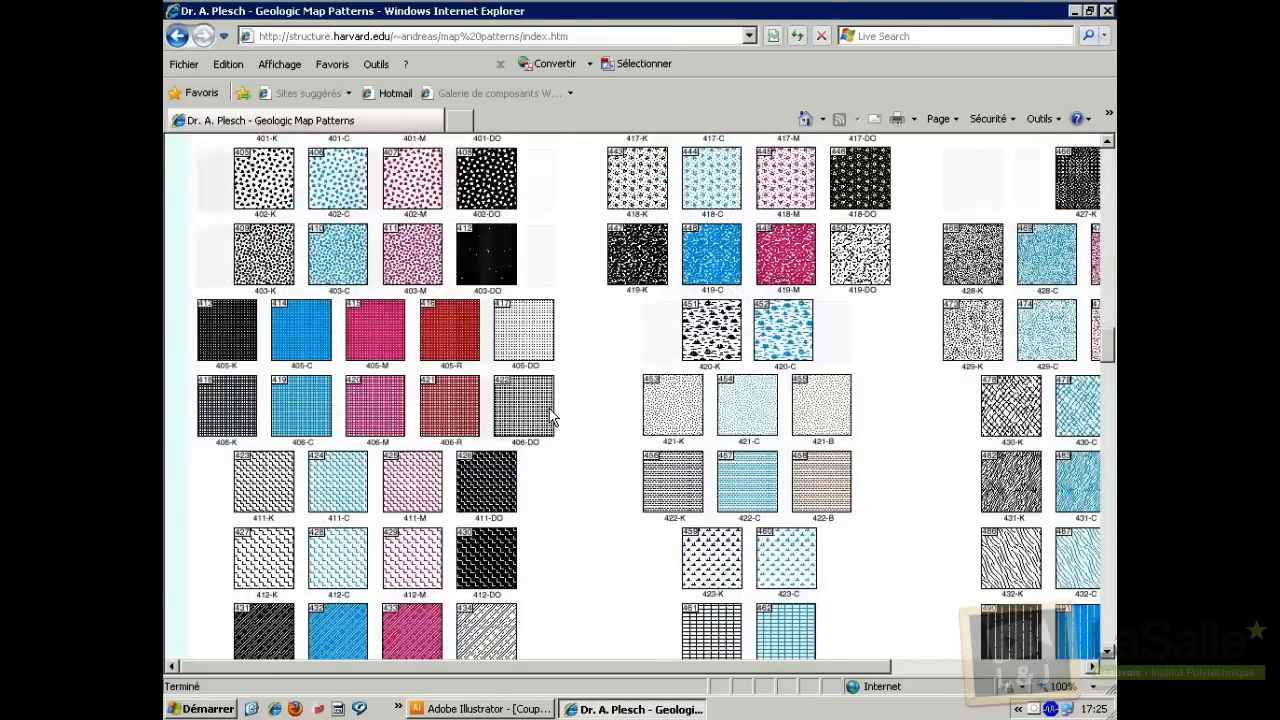
pyautogui.scroll(-2, 549, 418)
pyautogui.scroll(-3, 549, 418)
pyautogui.scroll(-7, 549, 418)
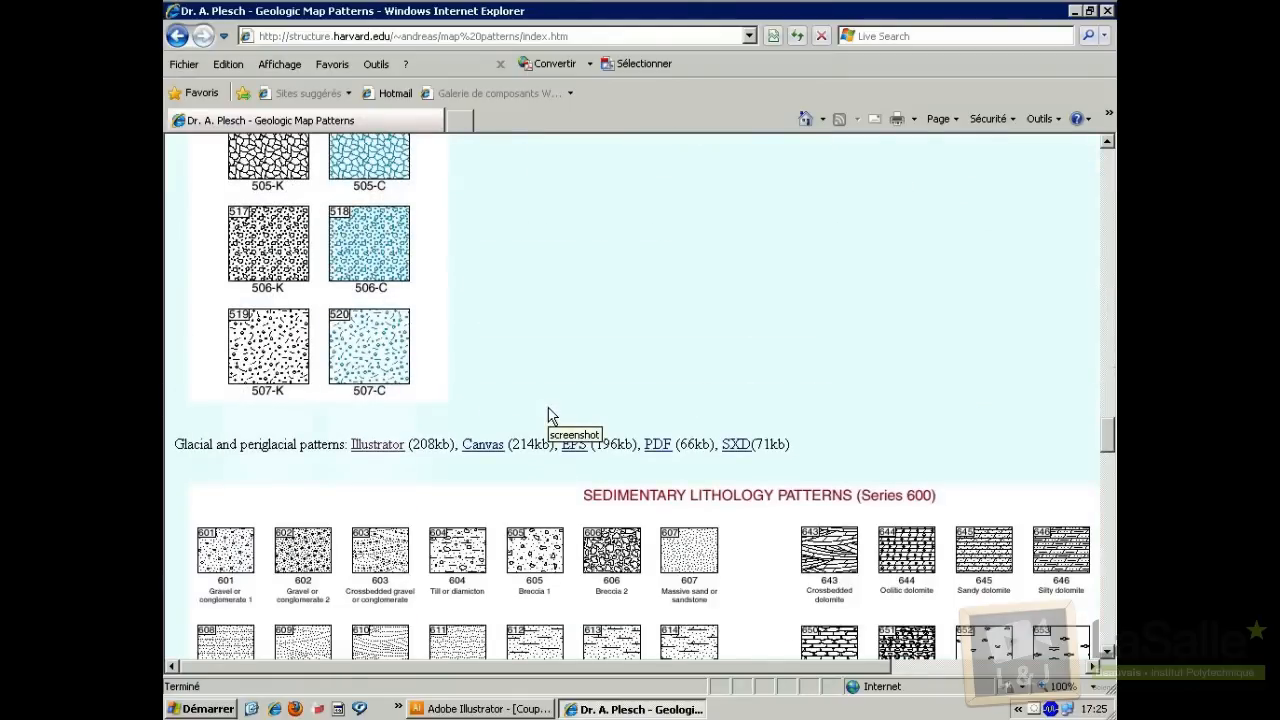
pyautogui.scroll(-4, 549, 418)
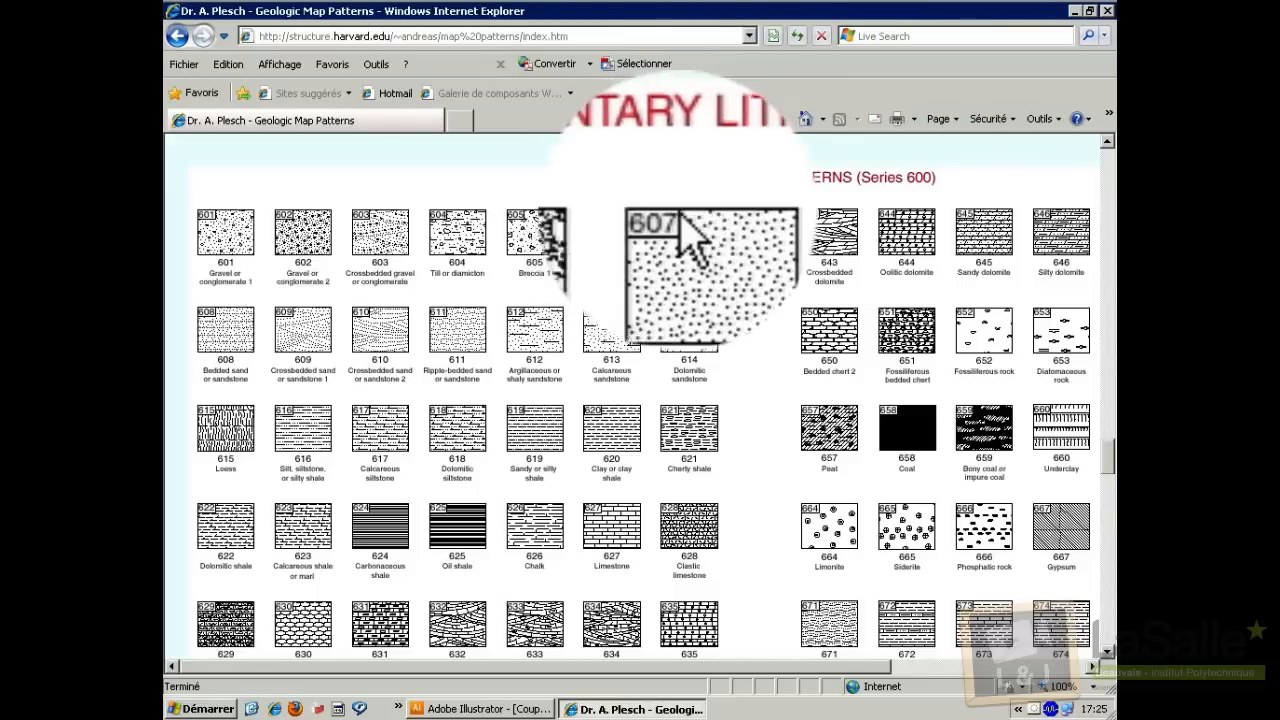
pyautogui.scroll(-6, 699, 344)
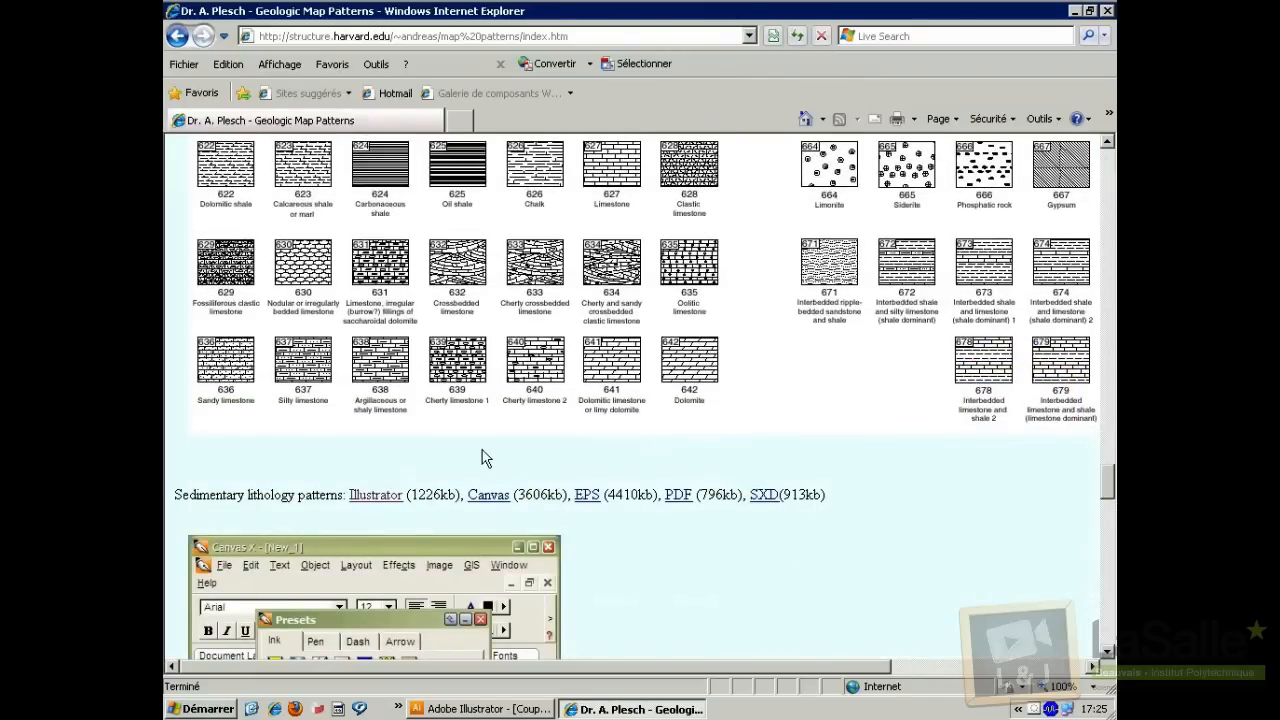
pyautogui.scroll(1, 424, 421)
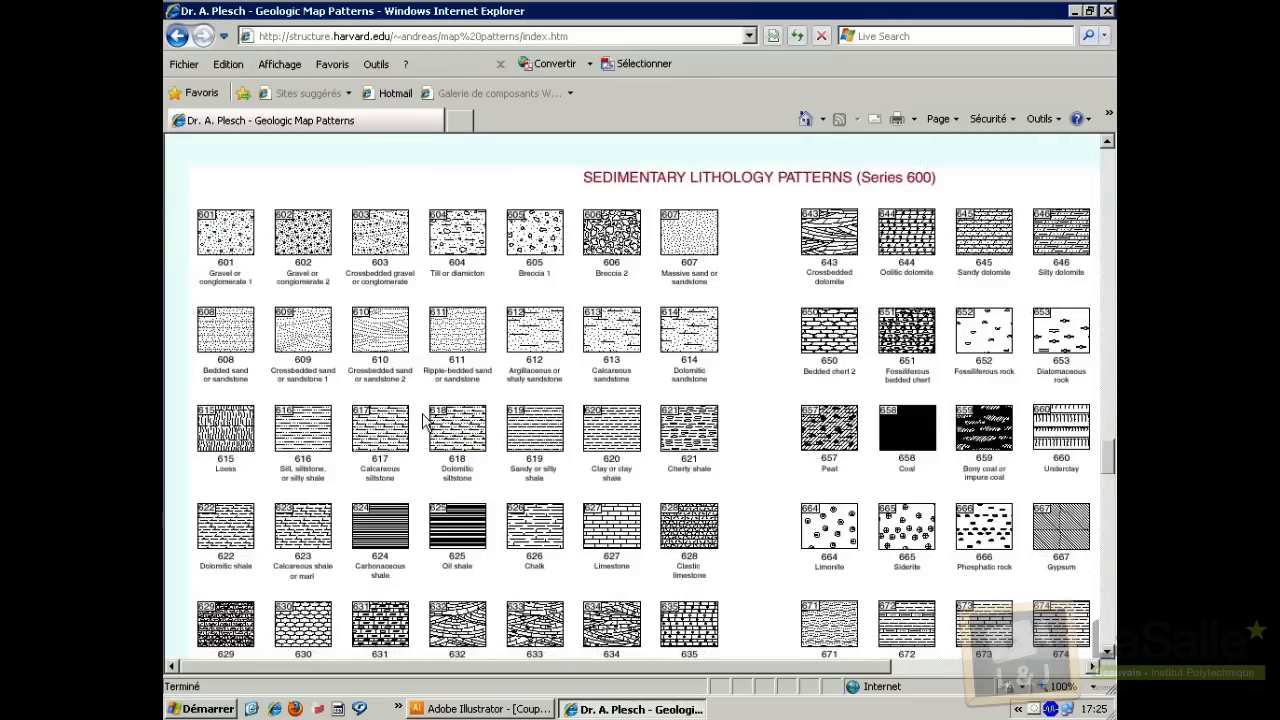
pyautogui.scroll(2, 430, 400)
pyautogui.scroll(-1, 434, 334)
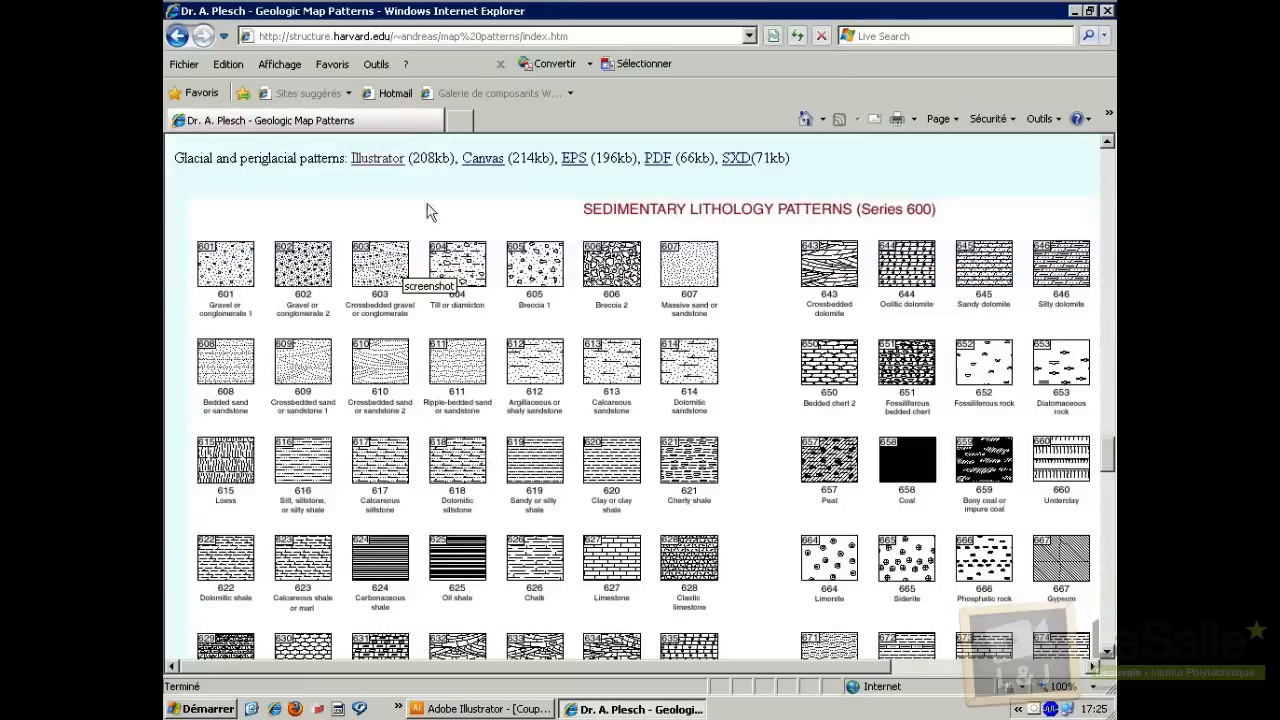
# Download the Illustrator version of the sedimentary lithology patterns to Bureau as 600_sedimentary_lith_pats, replacing the existing file of that name
pyautogui.click(380, 160)
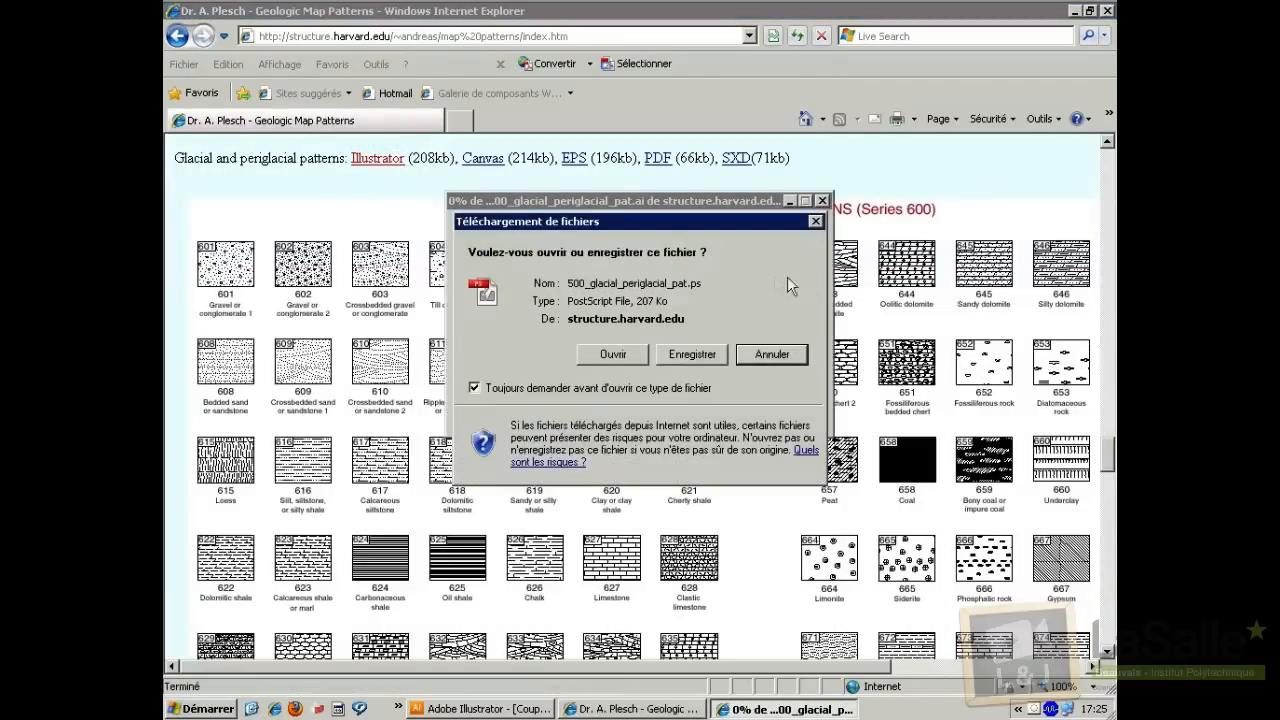
pyautogui.click(816, 221)
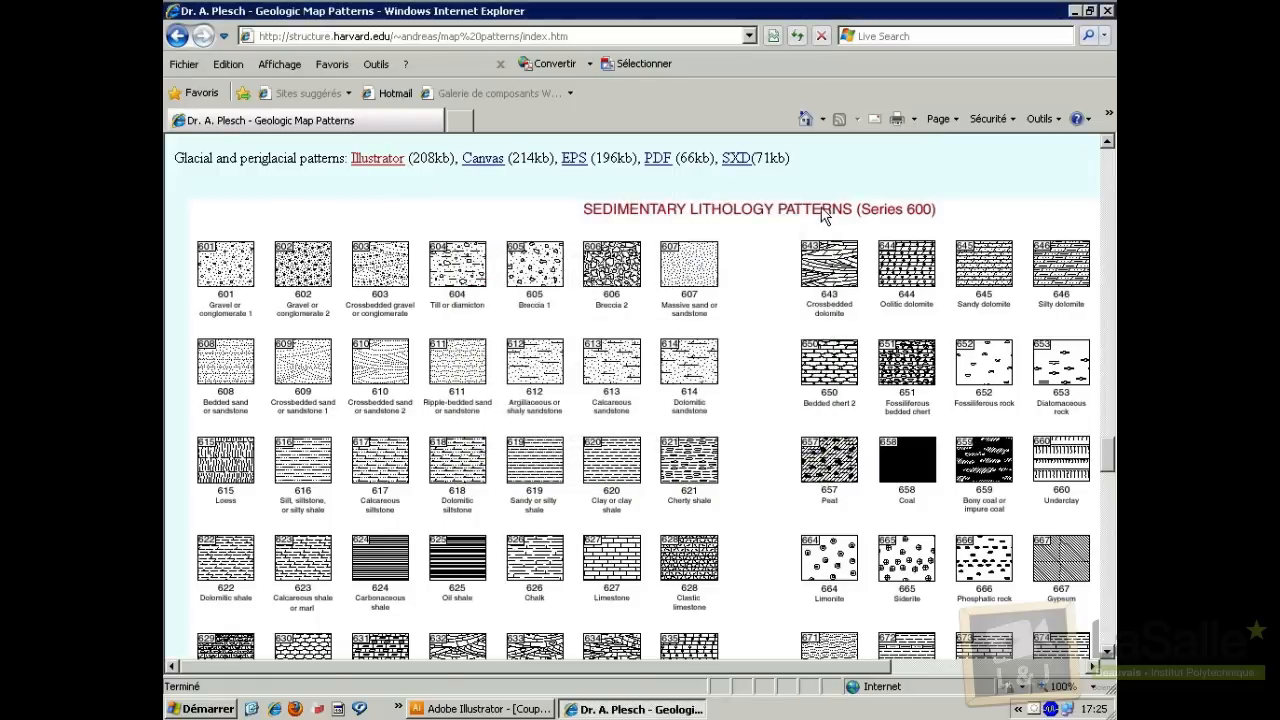
pyautogui.scroll(-3, 752, 360)
pyautogui.scroll(-1, 752, 360)
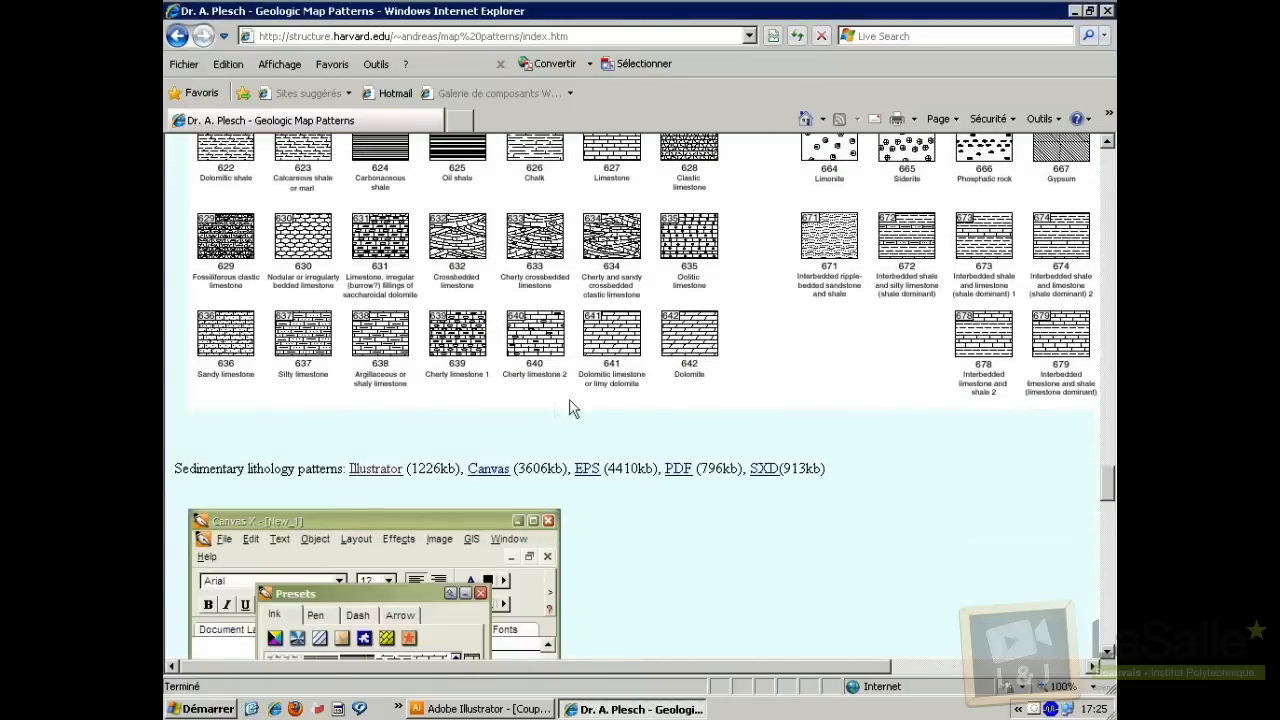
pyautogui.click(390, 467)
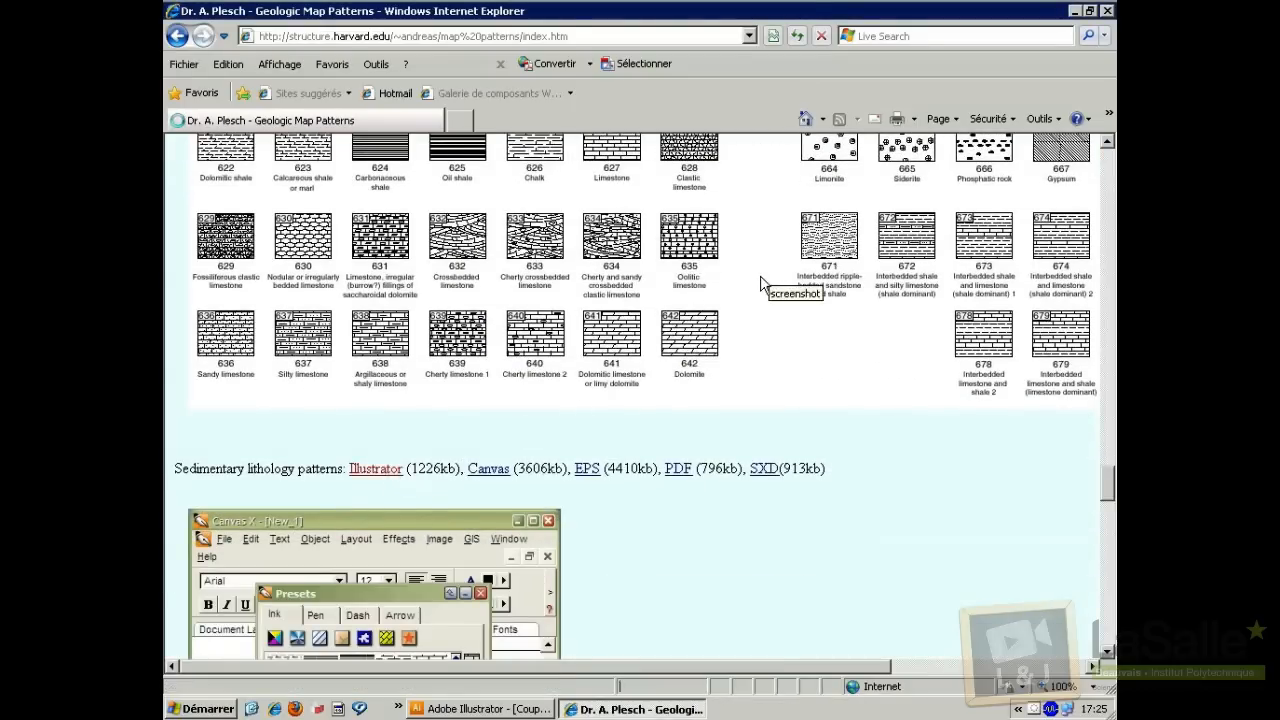
pyautogui.click(374, 474)
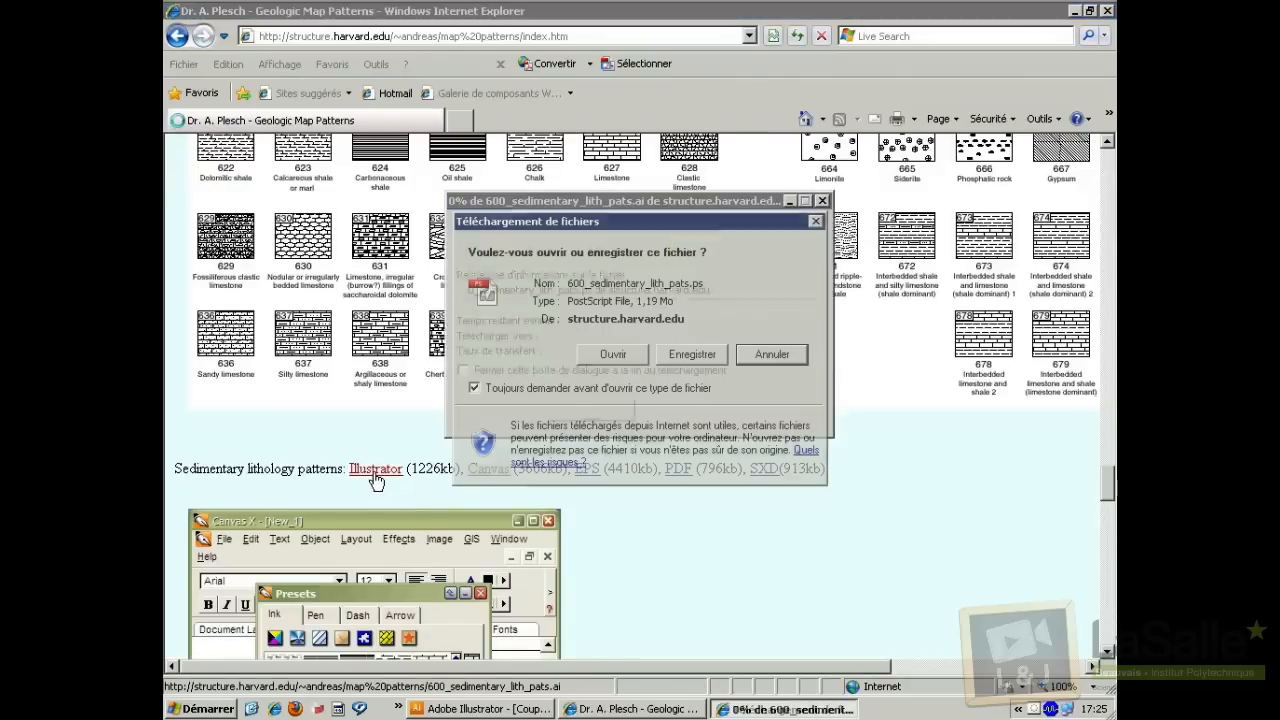
pyautogui.click(678, 356)
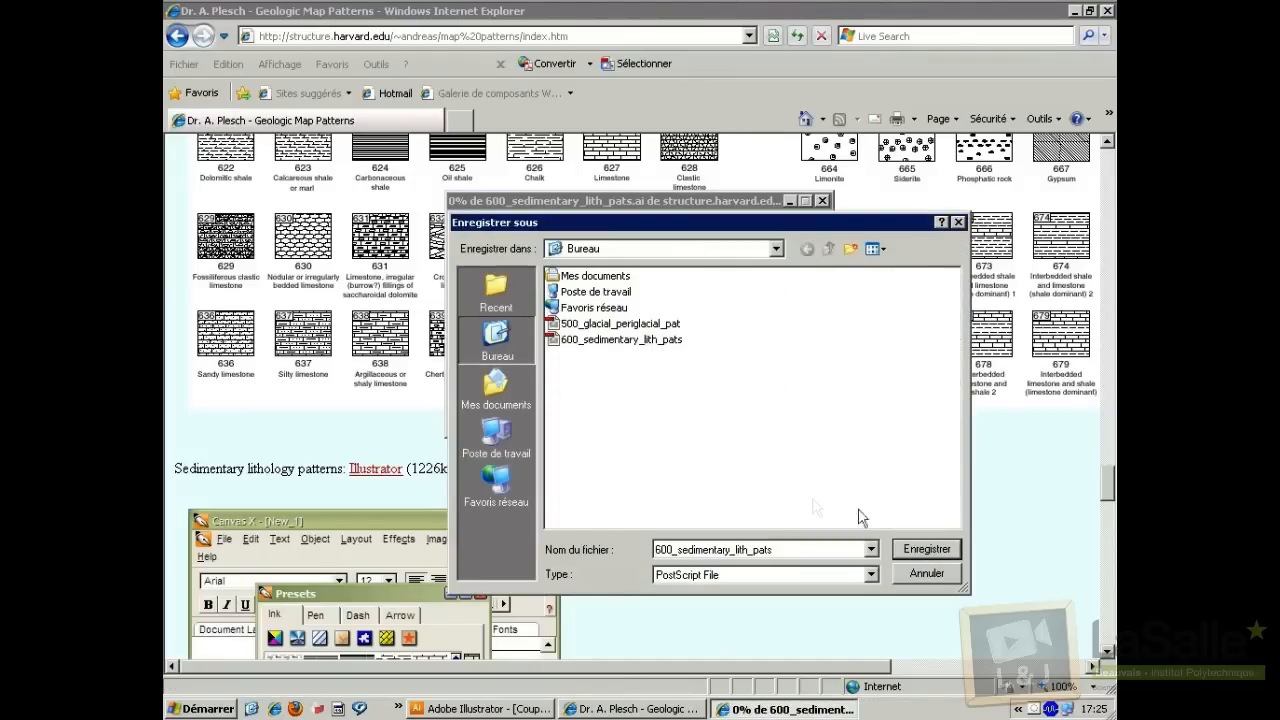
pyautogui.click(623, 339)
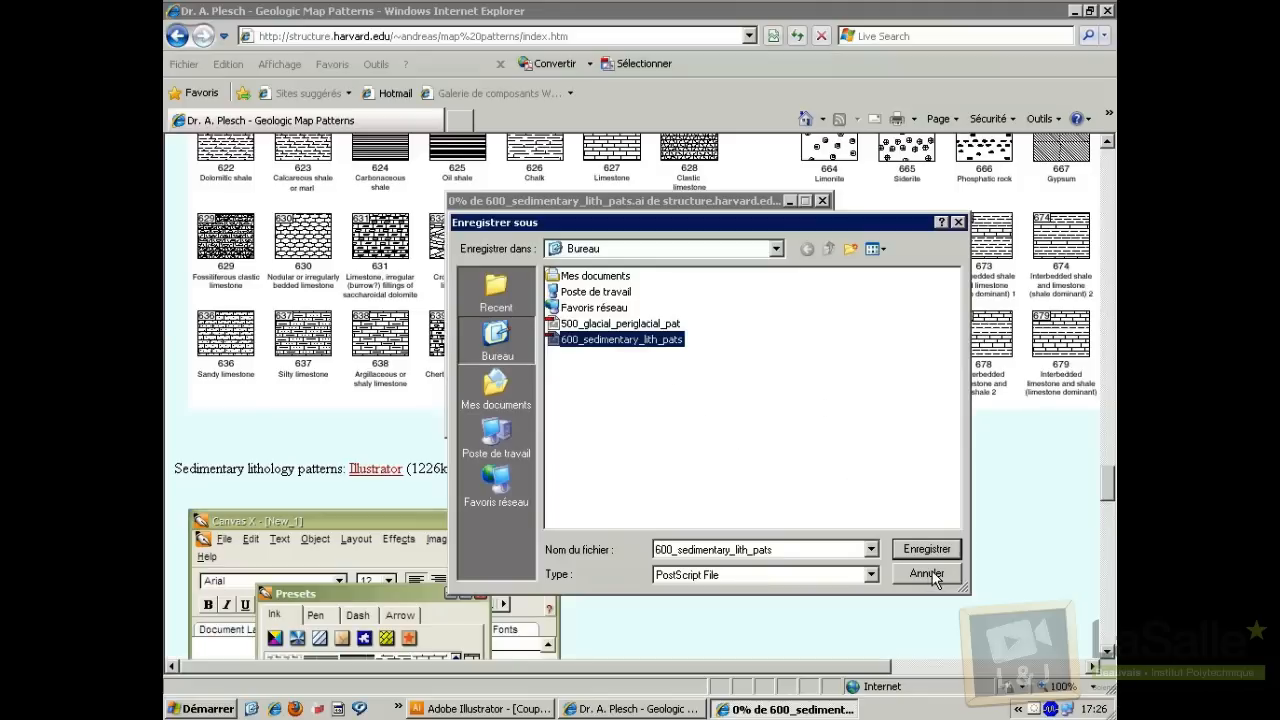
pyautogui.click(926, 550)
pyautogui.click(622, 404)
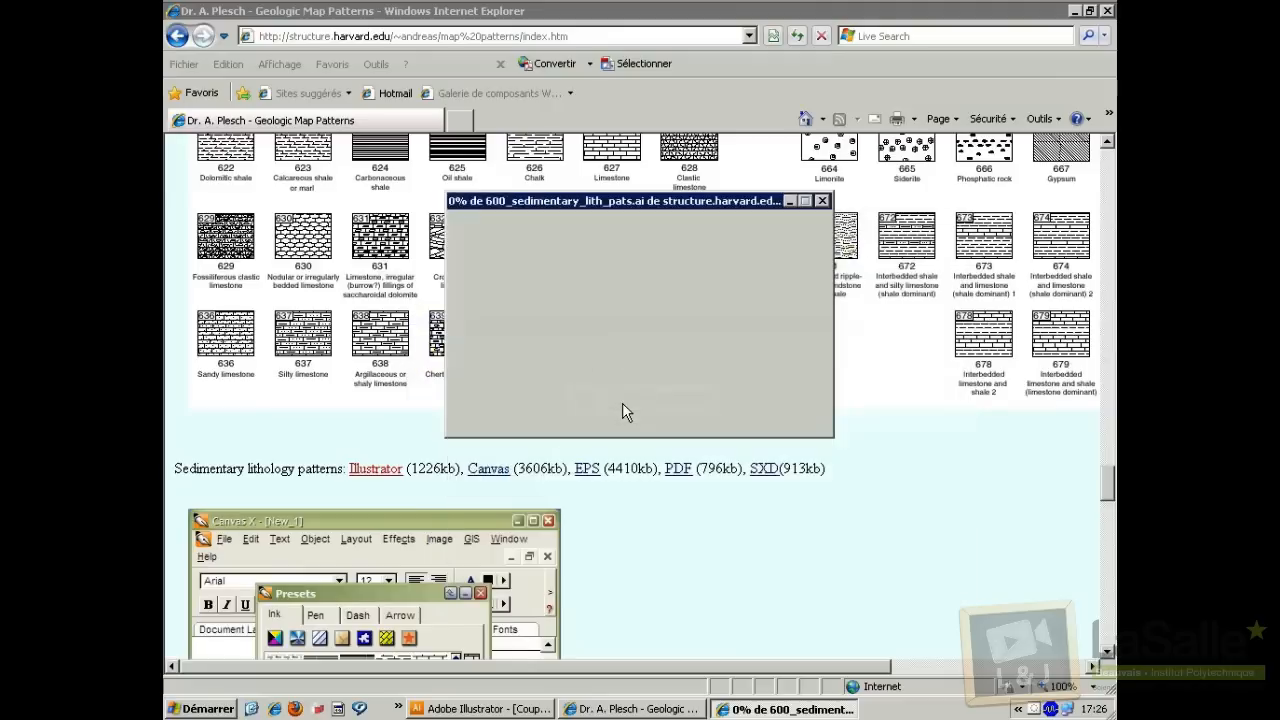
pyautogui.click(775, 405)
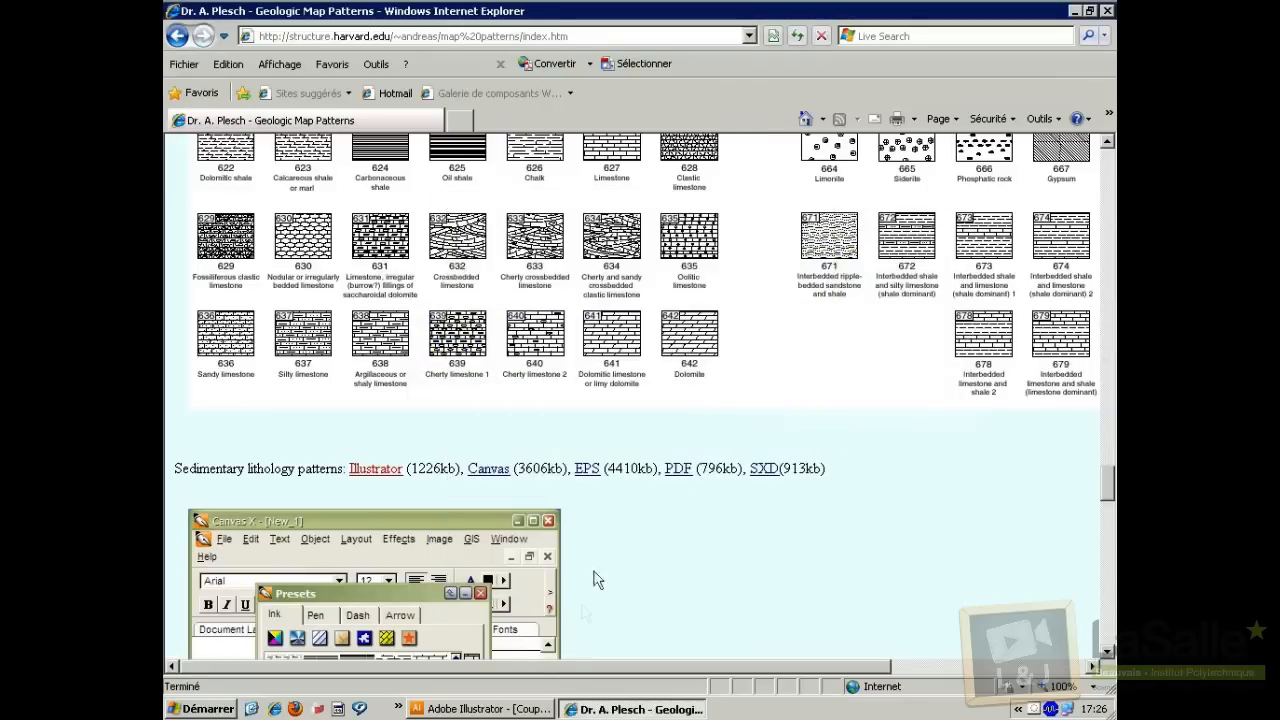
# Switch to Adobe Illustrator and load 600_sedimentary_lith_pats from Bureau as a swatch library
pyautogui.click(502, 706)
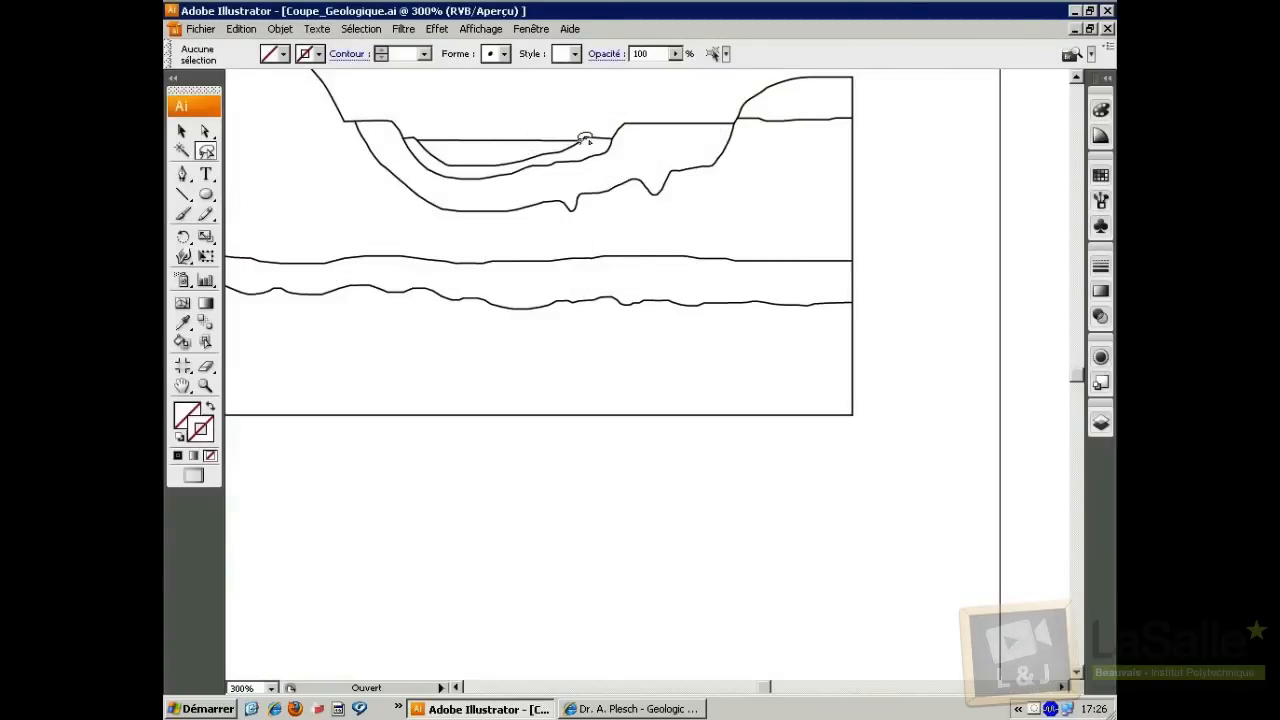
pyautogui.click(1101, 178)
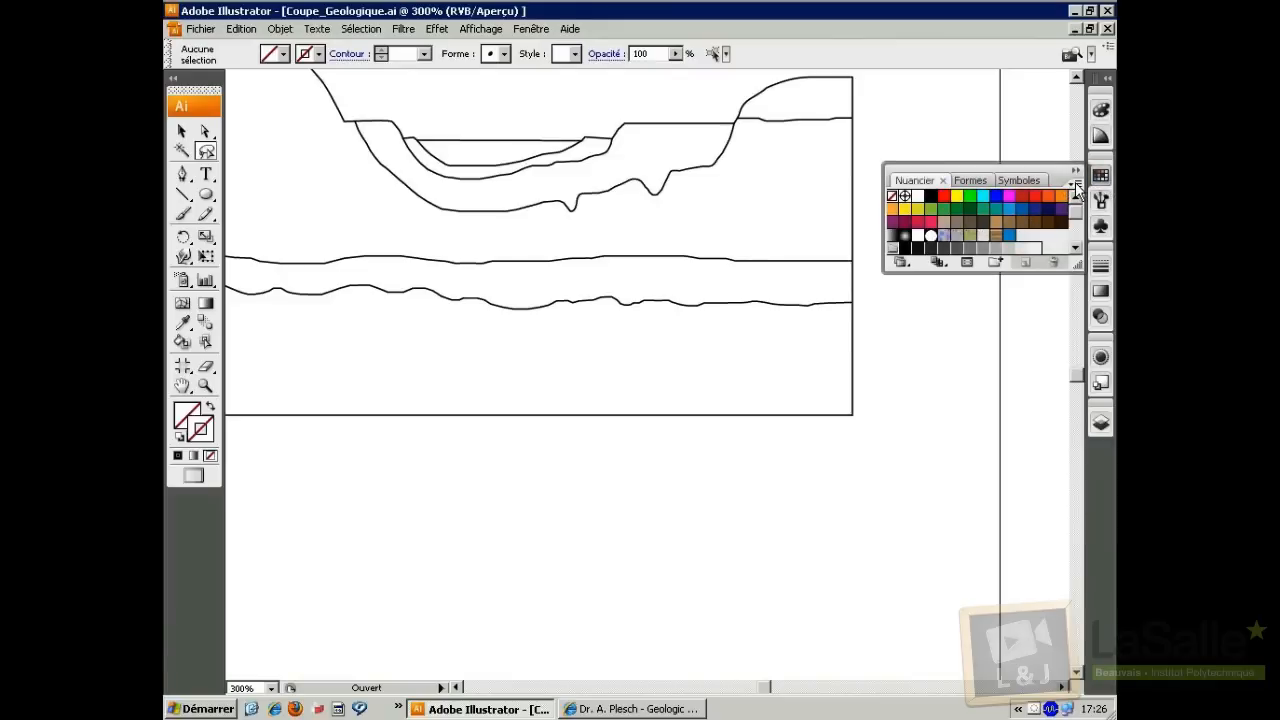
pyautogui.click(1075, 185)
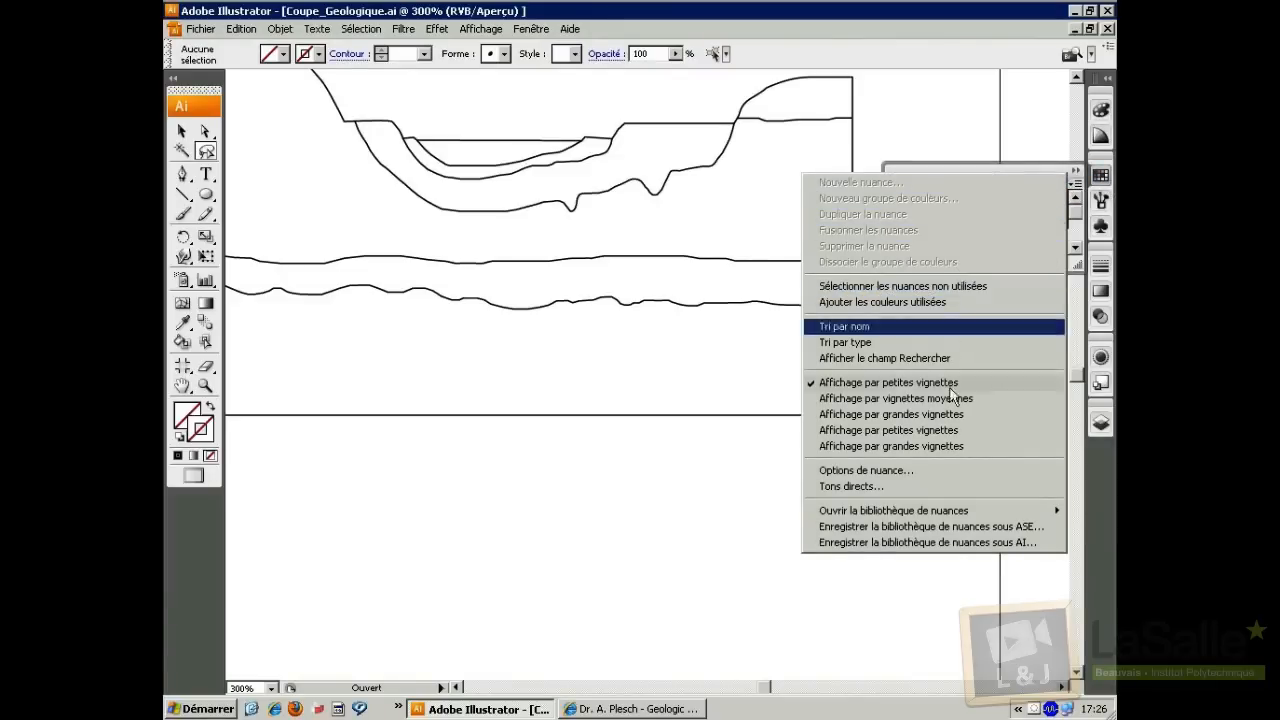
pyautogui.moveTo(934, 511)
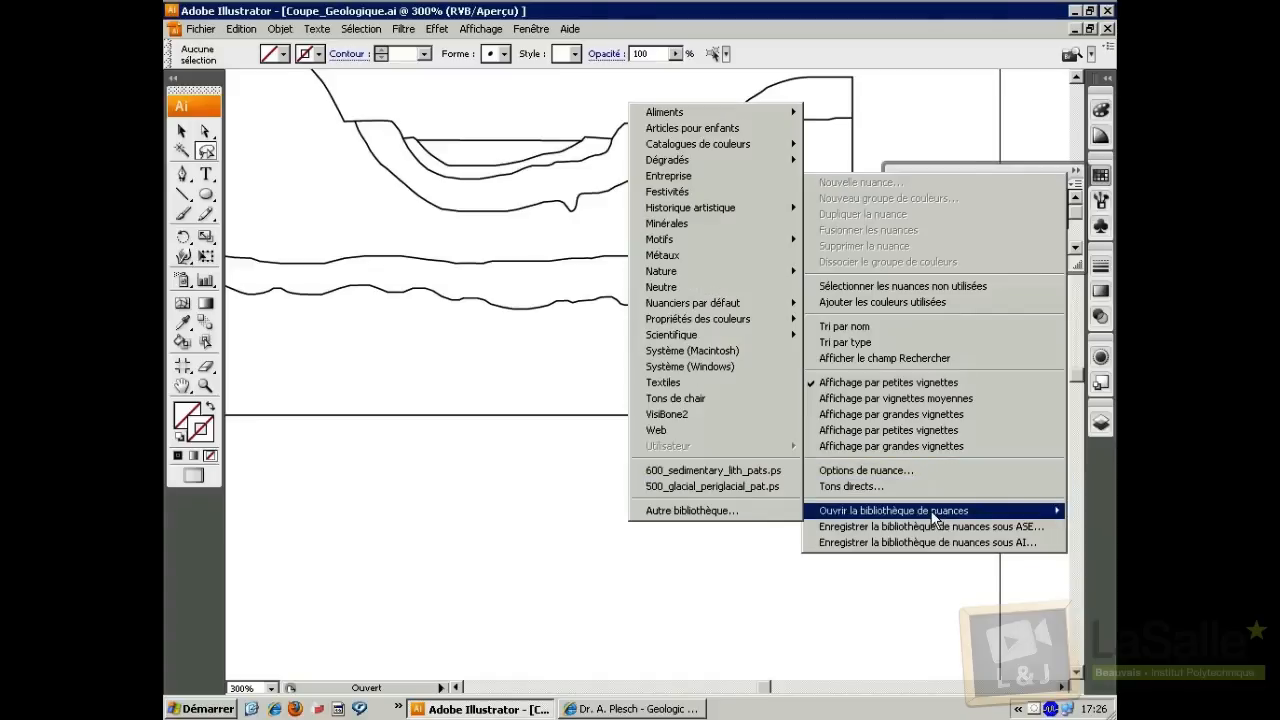
pyautogui.click(693, 511)
pyautogui.click(738, 388)
pyautogui.click(221, 175)
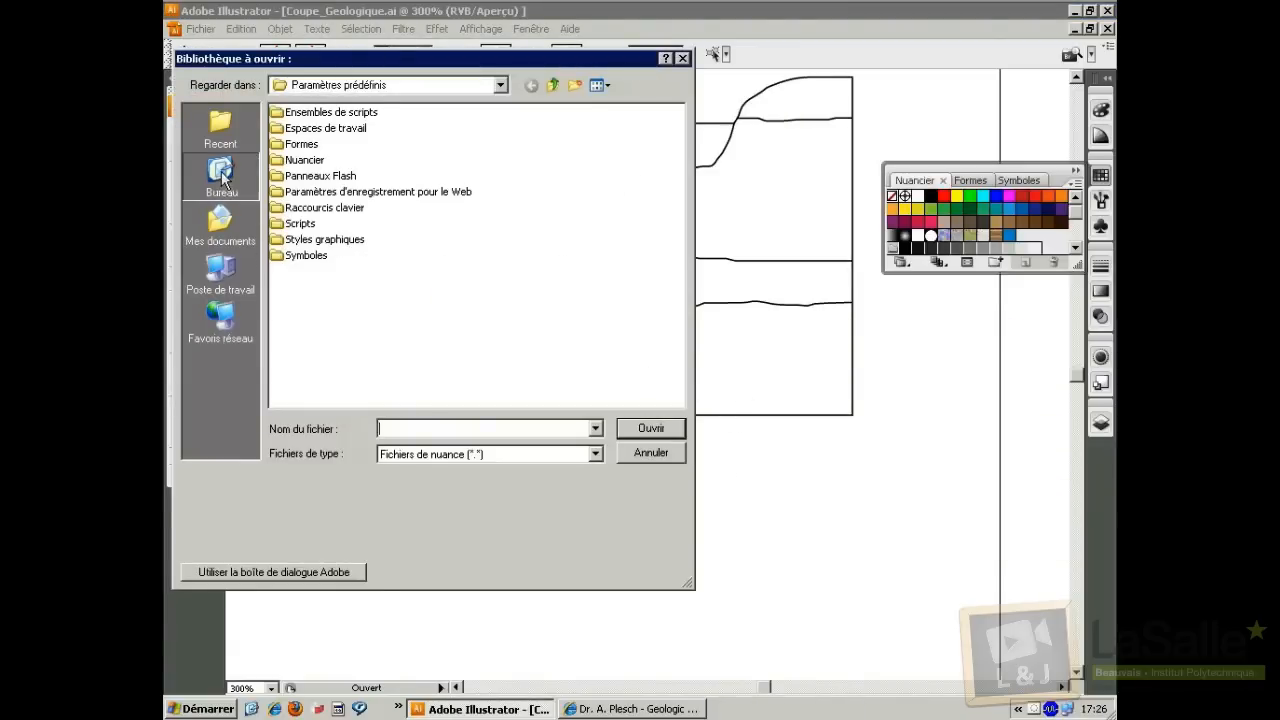
pyautogui.click(345, 177)
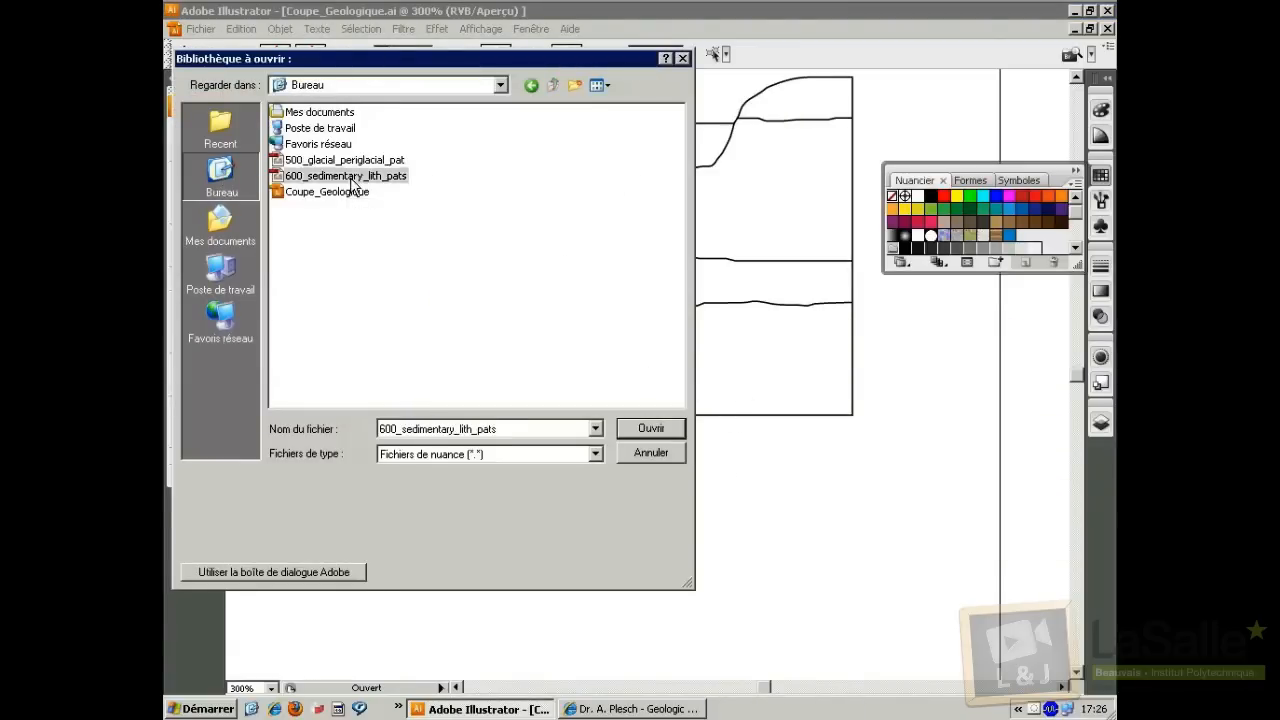
pyautogui.click(649, 429)
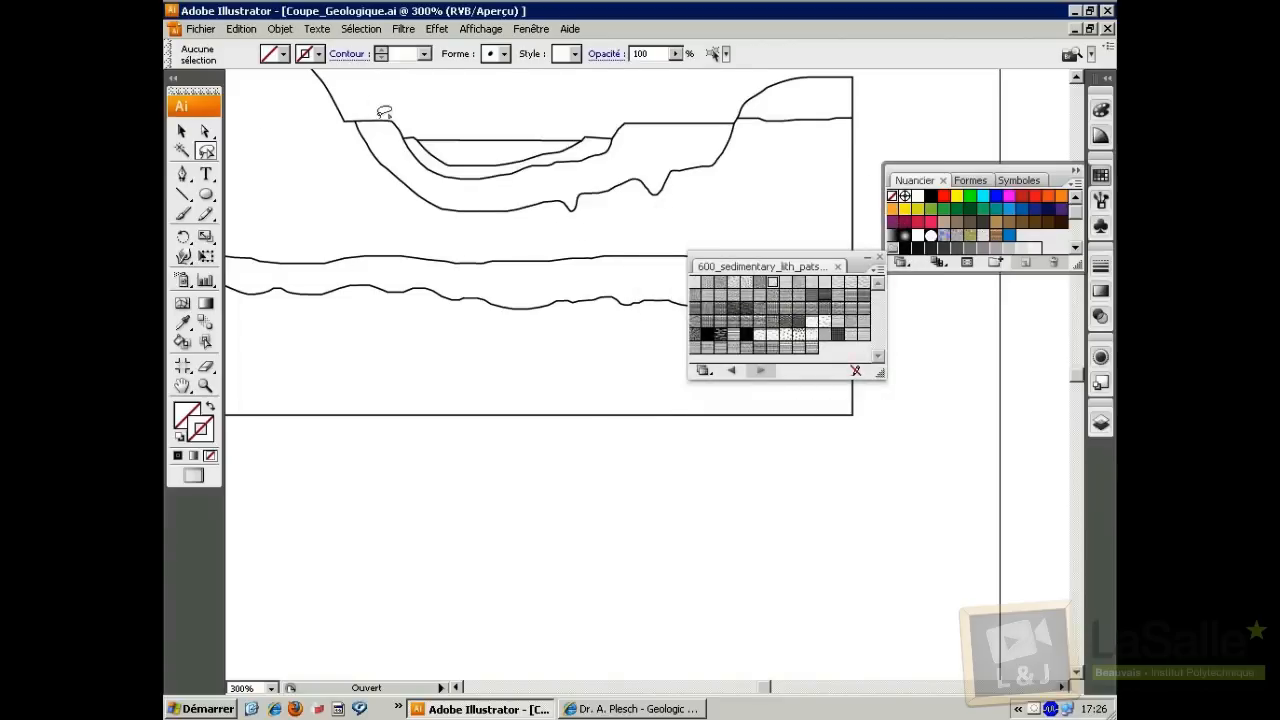
# Create a live paint group from the lassoed contours around the recent alluvium and fill that area with the dotted sand pattern swatch
pyautogui.moveTo(400, 122)
pyautogui.mouseDown()
pyautogui.moveTo(343, 97)
pyautogui.moveTo(333, 125)
pyautogui.moveTo(389, 192)
pyautogui.moveTo(575, 224)
pyautogui.moveTo(665, 215)
pyautogui.moveTo(744, 134)
pyautogui.moveTo(730, 100)
pyautogui.moveTo(591, 112)
pyautogui.moveTo(559, 152)
pyautogui.moveTo(438, 163)
pyautogui.moveTo(396, 129)
pyautogui.moveTo(370, 110)
pyautogui.mouseUp()
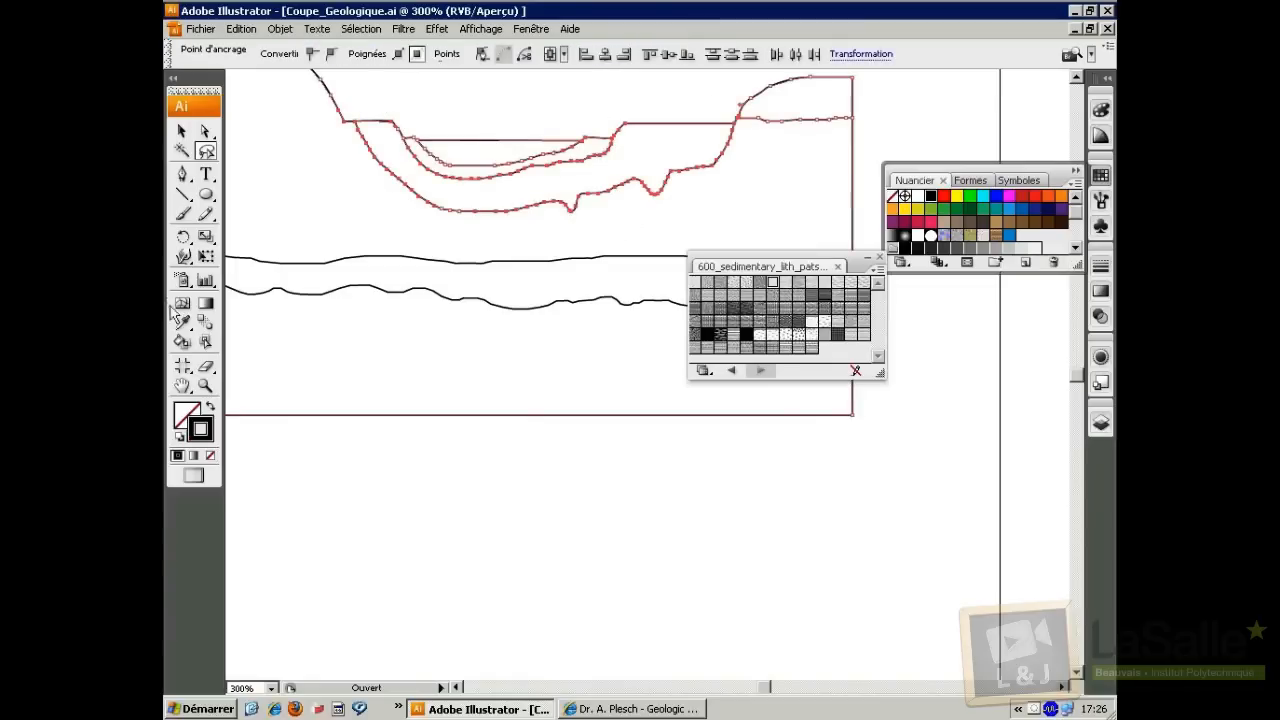
pyautogui.click(182, 341)
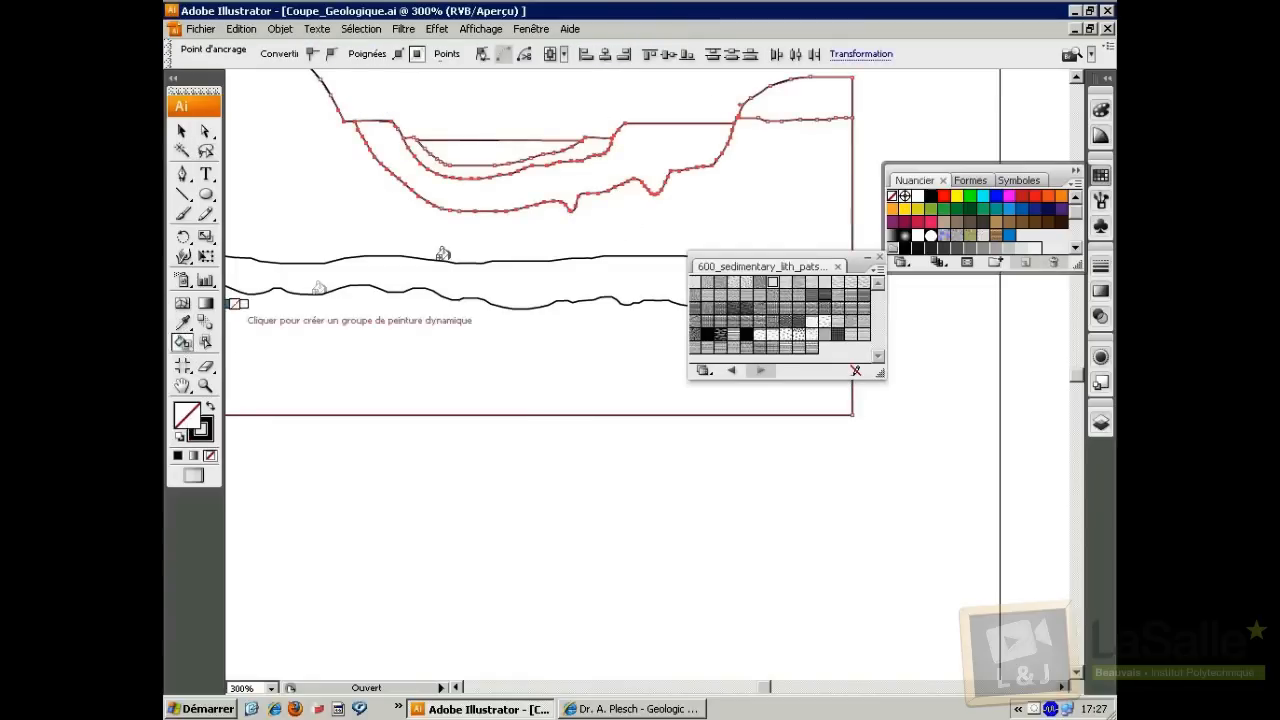
pyautogui.click(518, 176)
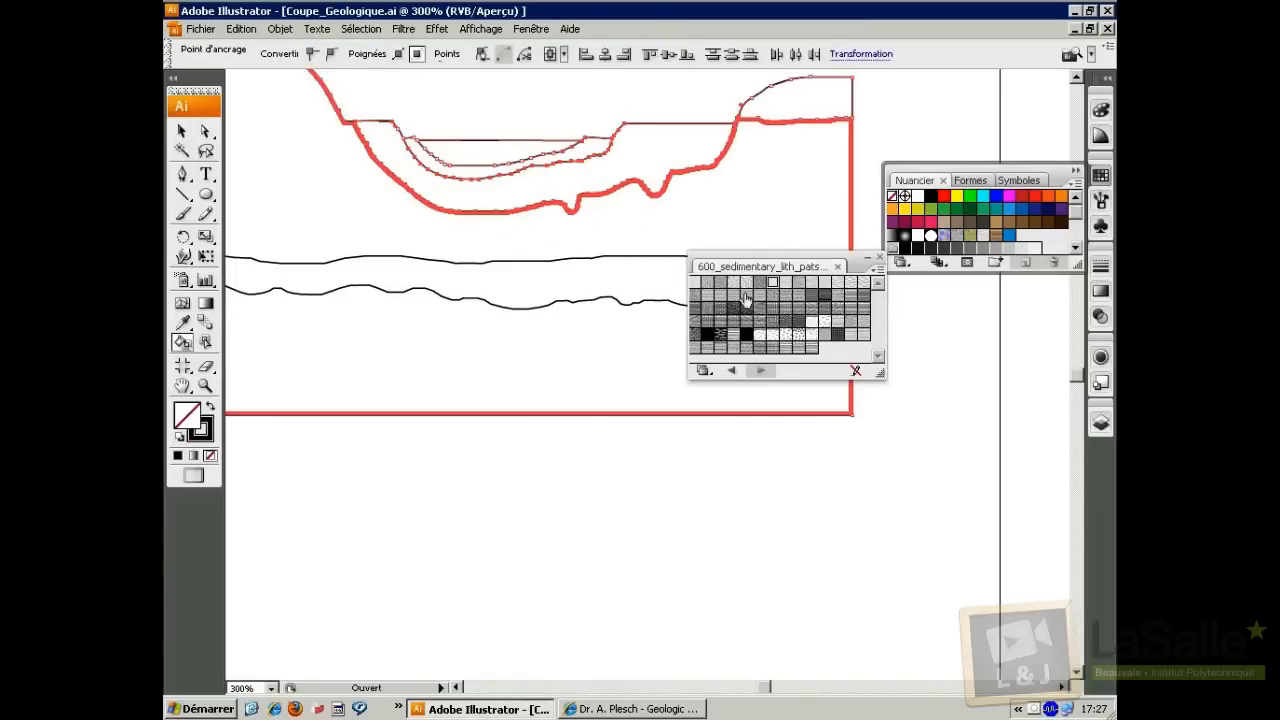
pyautogui.click(772, 287)
pyautogui.click(617, 155)
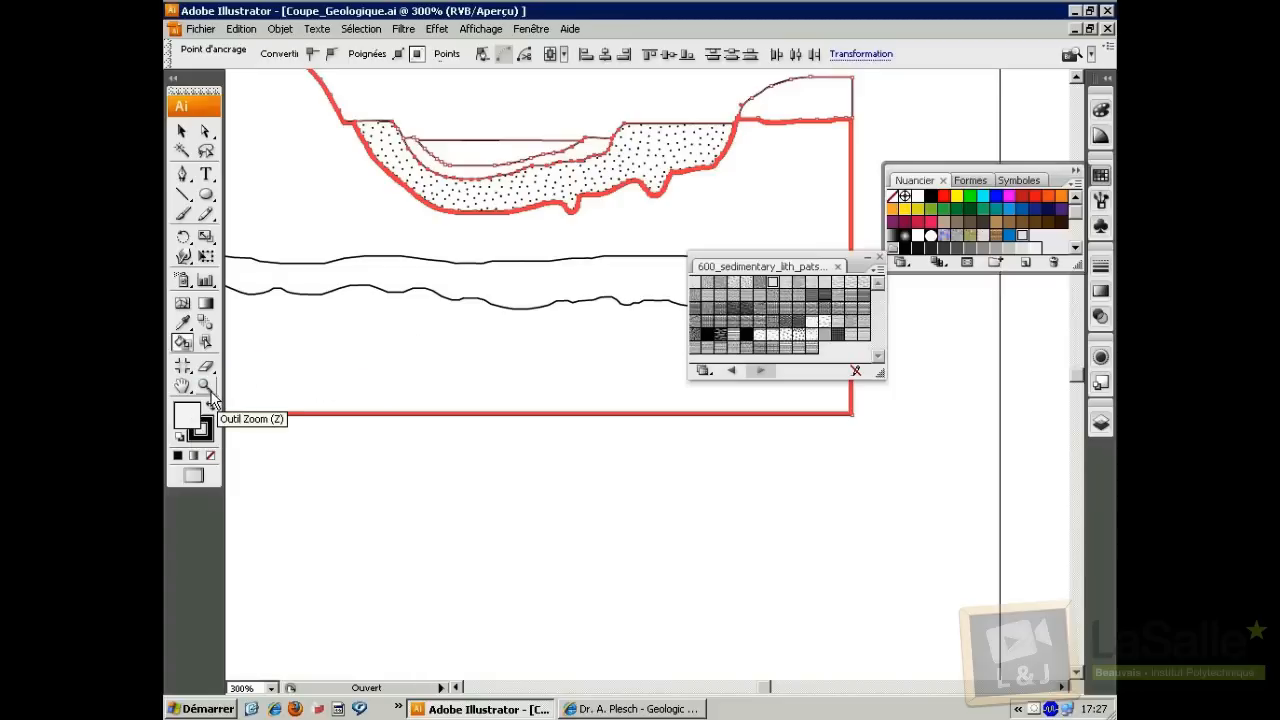
# Select all line work on the recent alluvium pattern layer and remove its stroke so only the pattern fill remains
pyautogui.click(183, 134)
pyautogui.hotkey('ctrl', 'a')
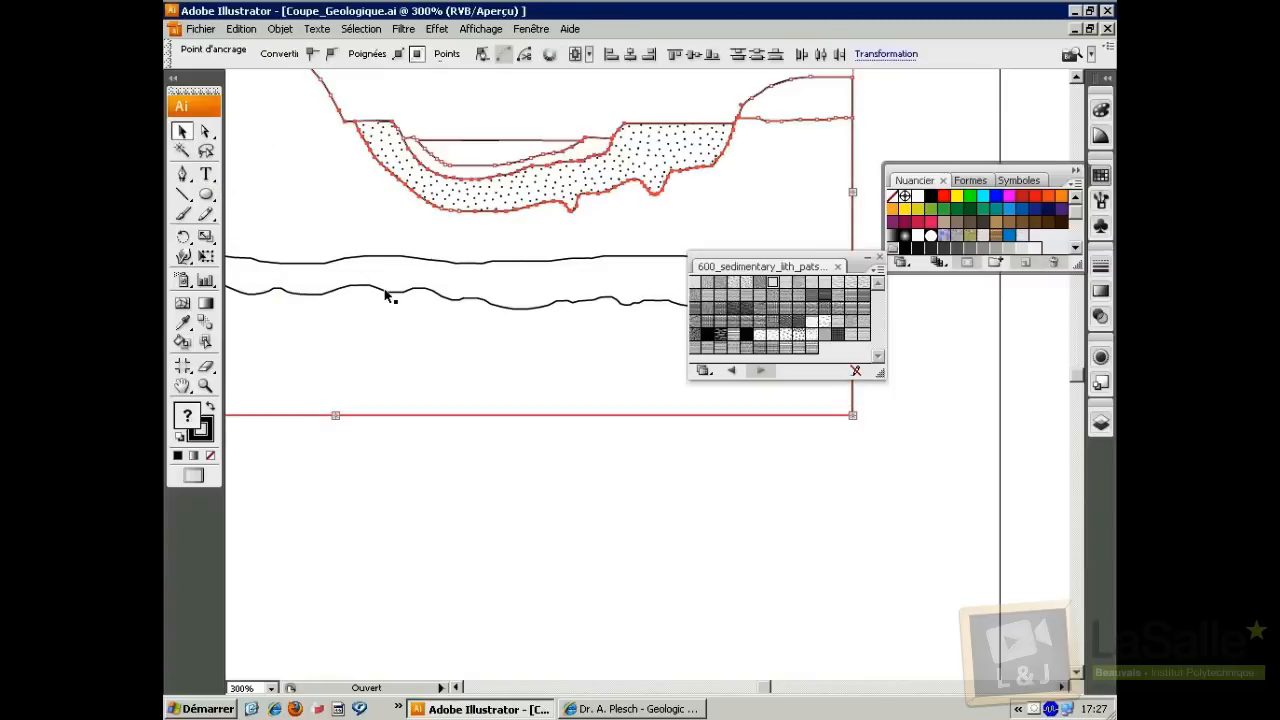
pyautogui.keyDown('shift'); pyautogui.click(385, 293); pyautogui.keyUp('shift')
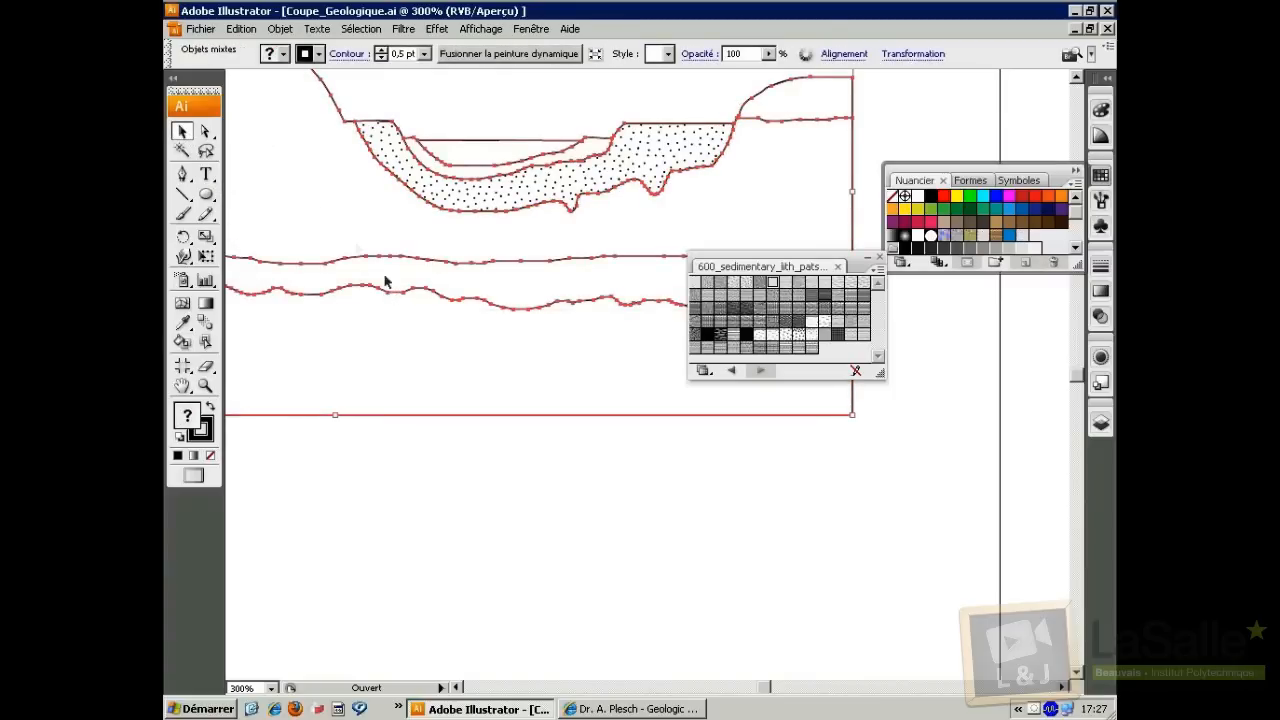
pyautogui.click(203, 429)
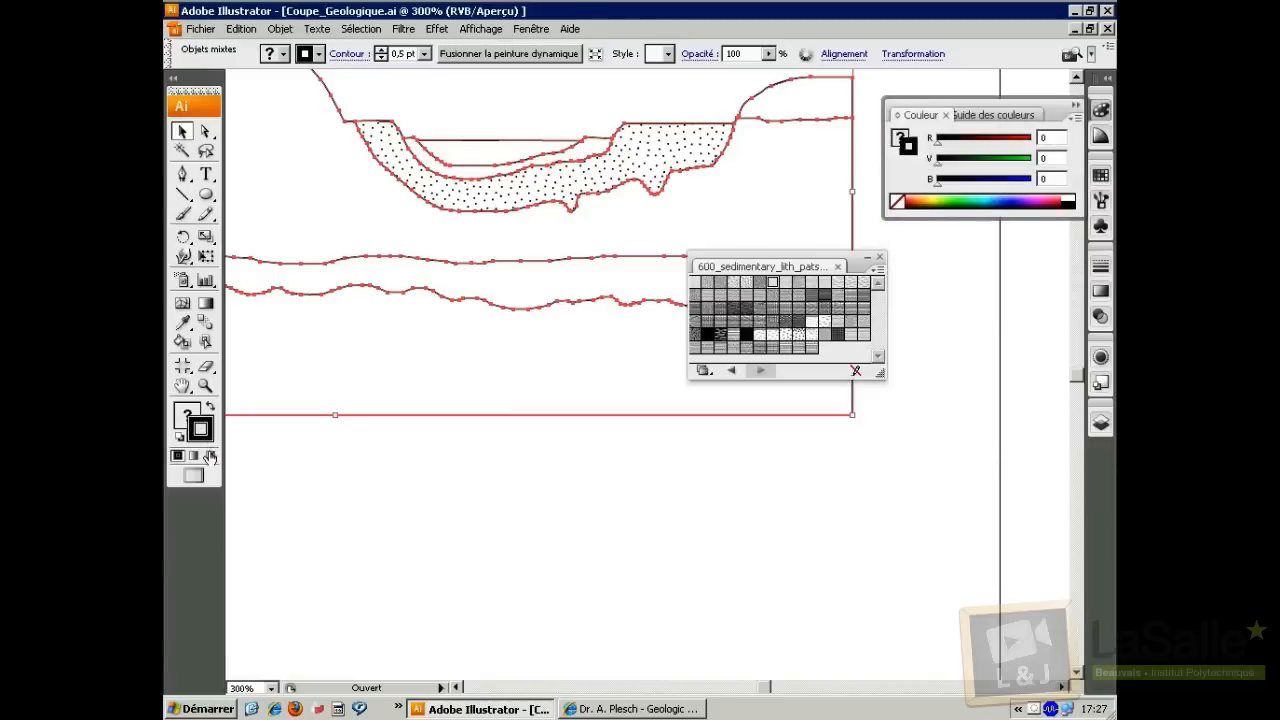
pyautogui.click(210, 457)
pyautogui.click(534, 388)
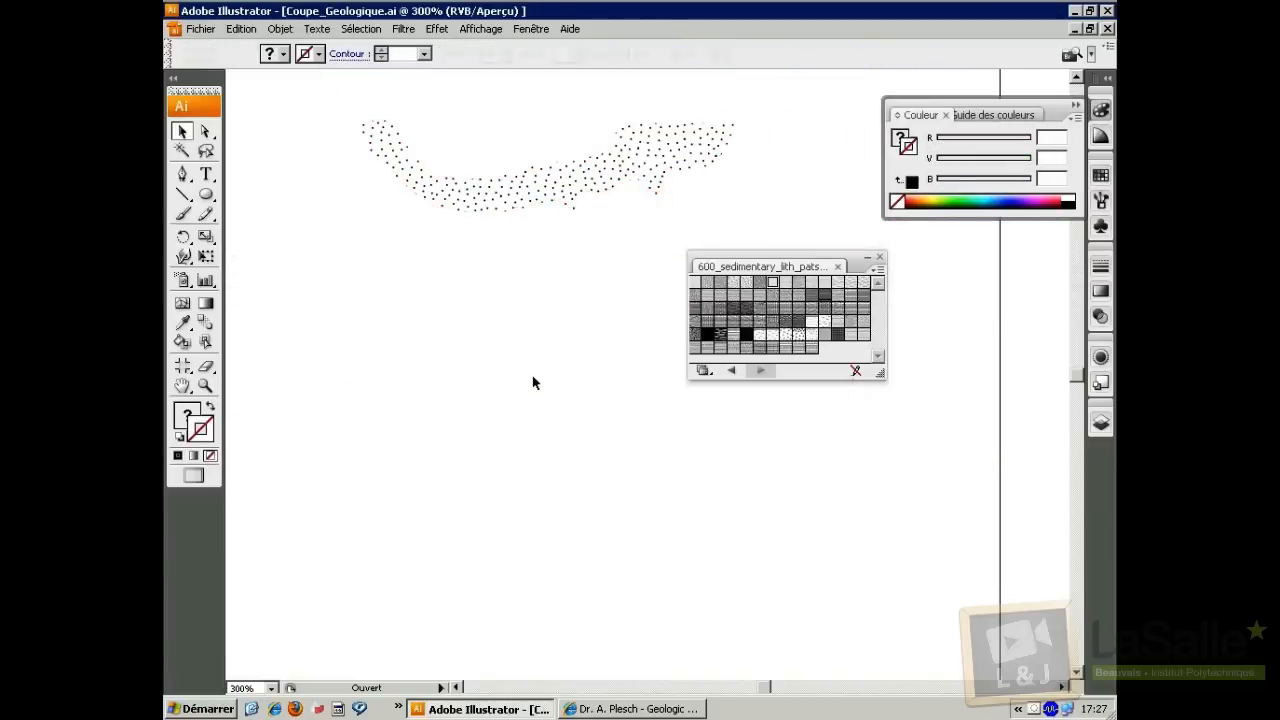
# Show the recent alluvium colour, Tracé, Eau and Image Originale layers together with the pattern, and close the 600_sedimentary_lith_pats swatch library
pyautogui.click(1101, 421)
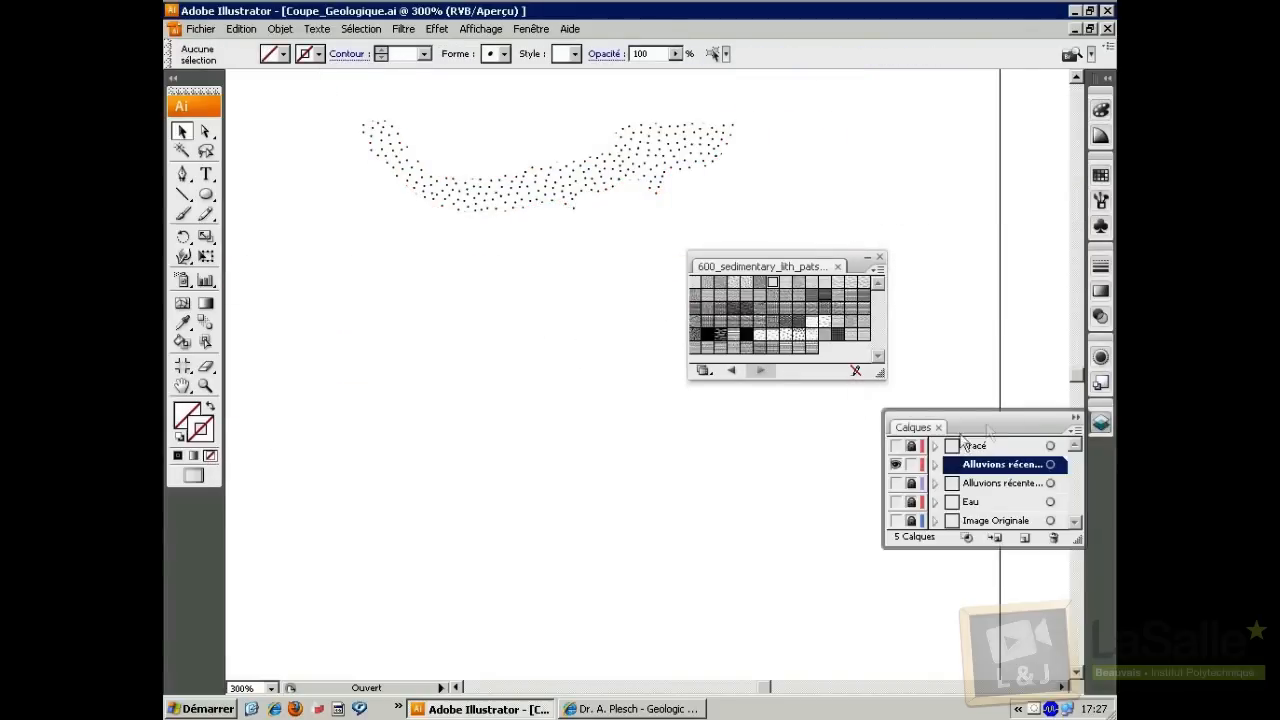
pyautogui.click(896, 484)
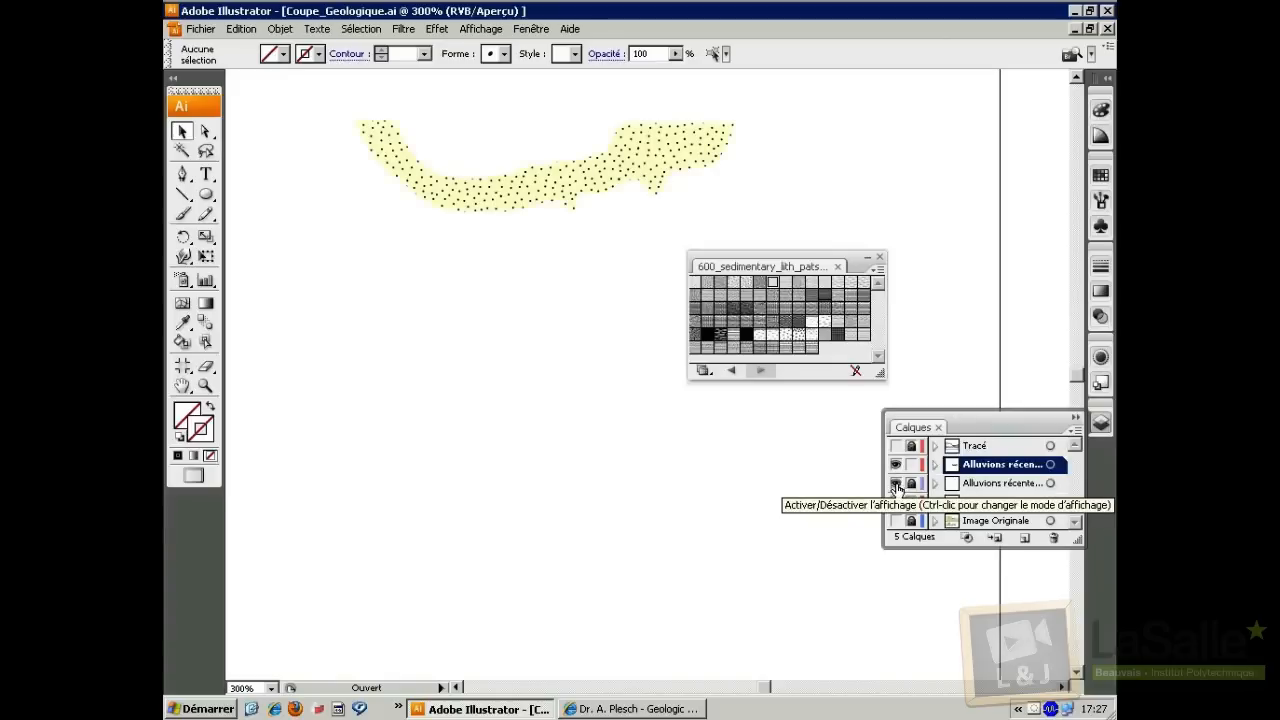
pyautogui.click(895, 445)
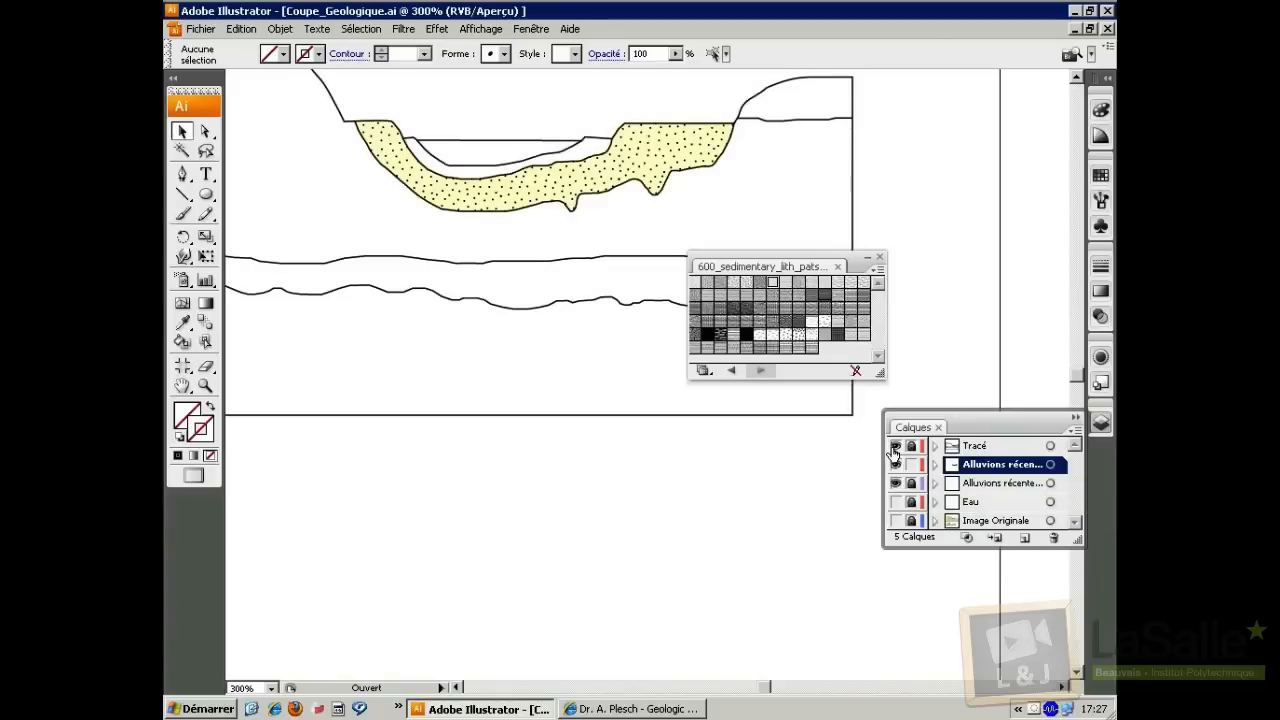
pyautogui.click(896, 501)
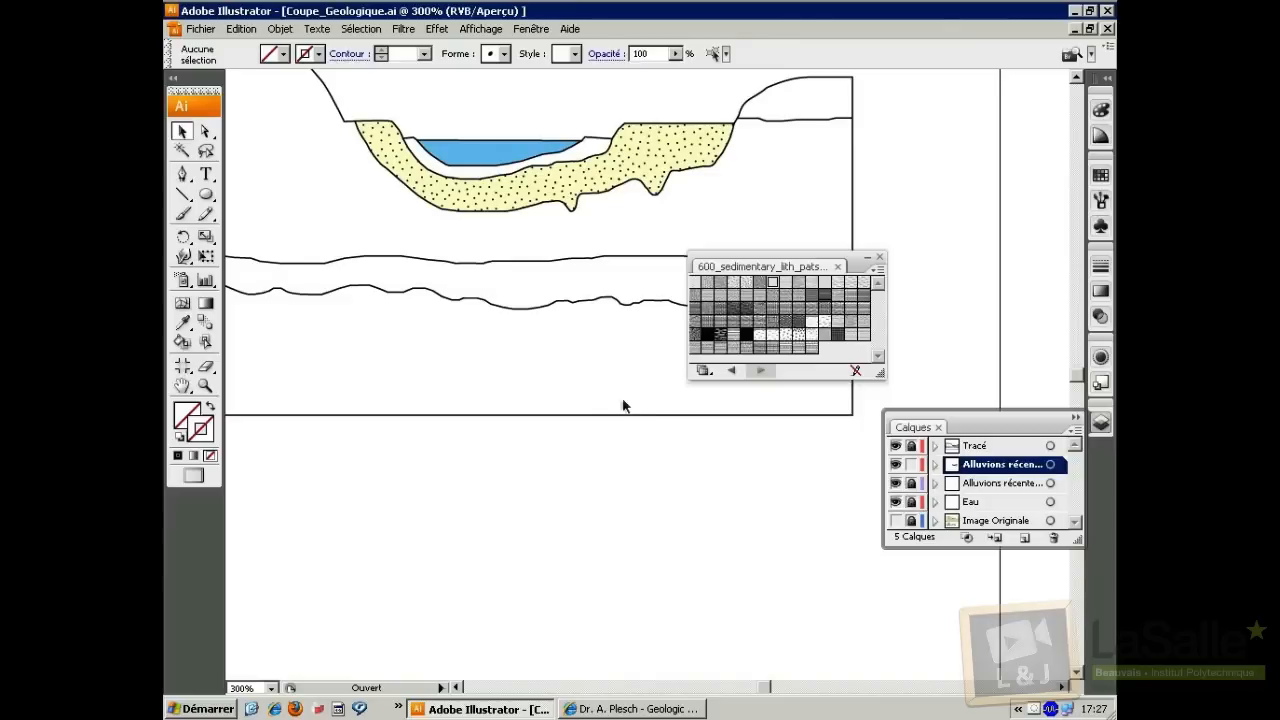
pyautogui.click(895, 520)
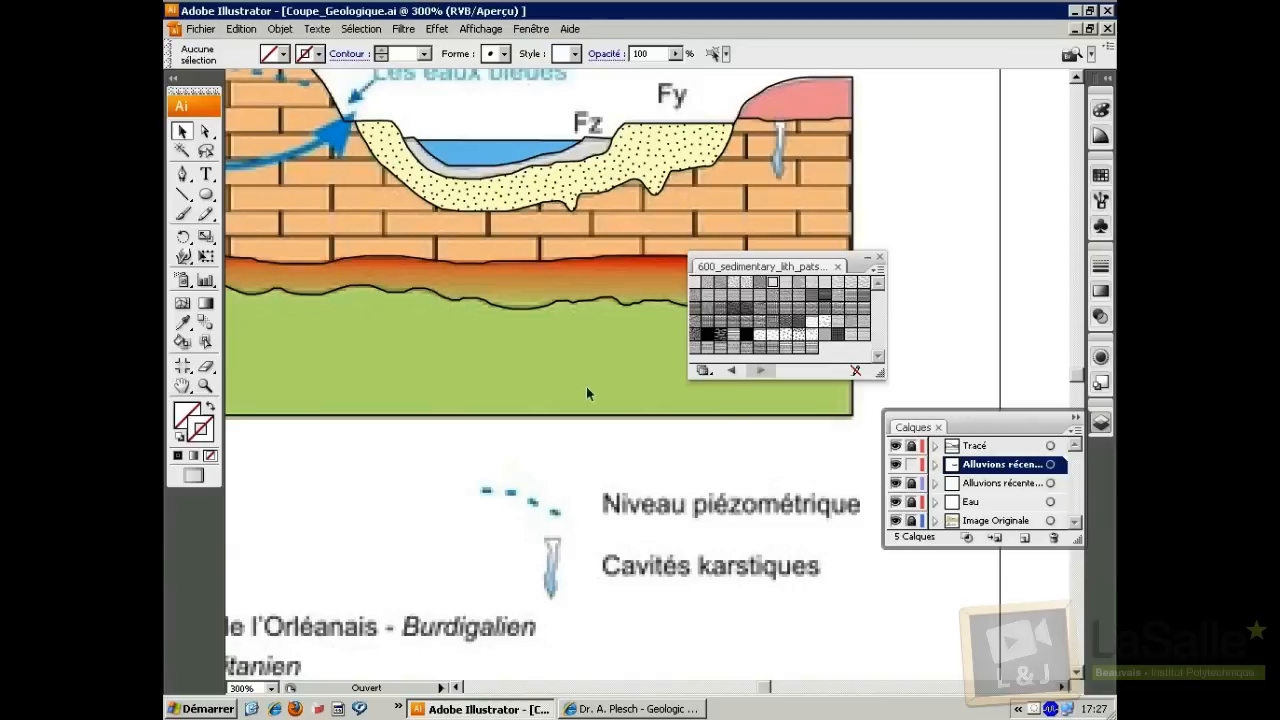
pyautogui.click(880, 257)
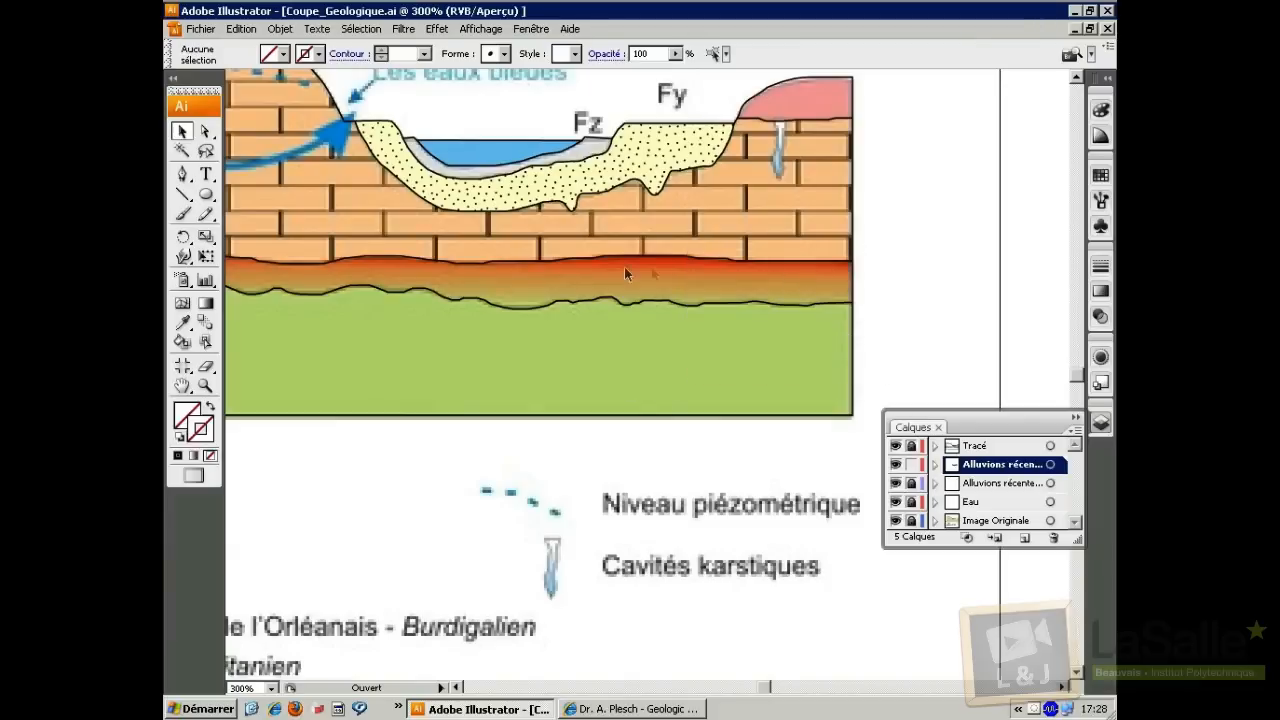
# Lock the pattern layer, hide all layers below Tracé, duplicate the Tracé layer and hide the original Tracé
pyautogui.click(985, 448)
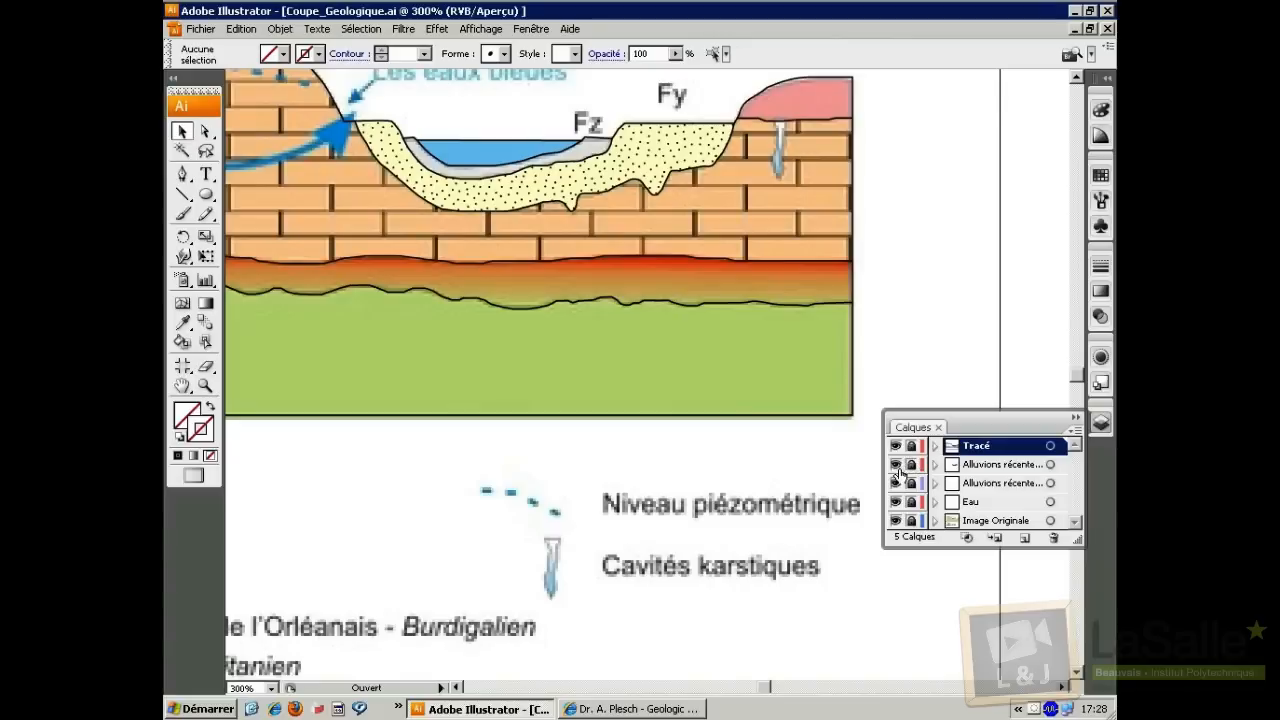
pyautogui.moveTo(897, 465); pyautogui.dragTo(898, 518)
pyautogui.click(897, 520)
pyautogui.moveTo(978, 450); pyautogui.dragTo(1024, 537)
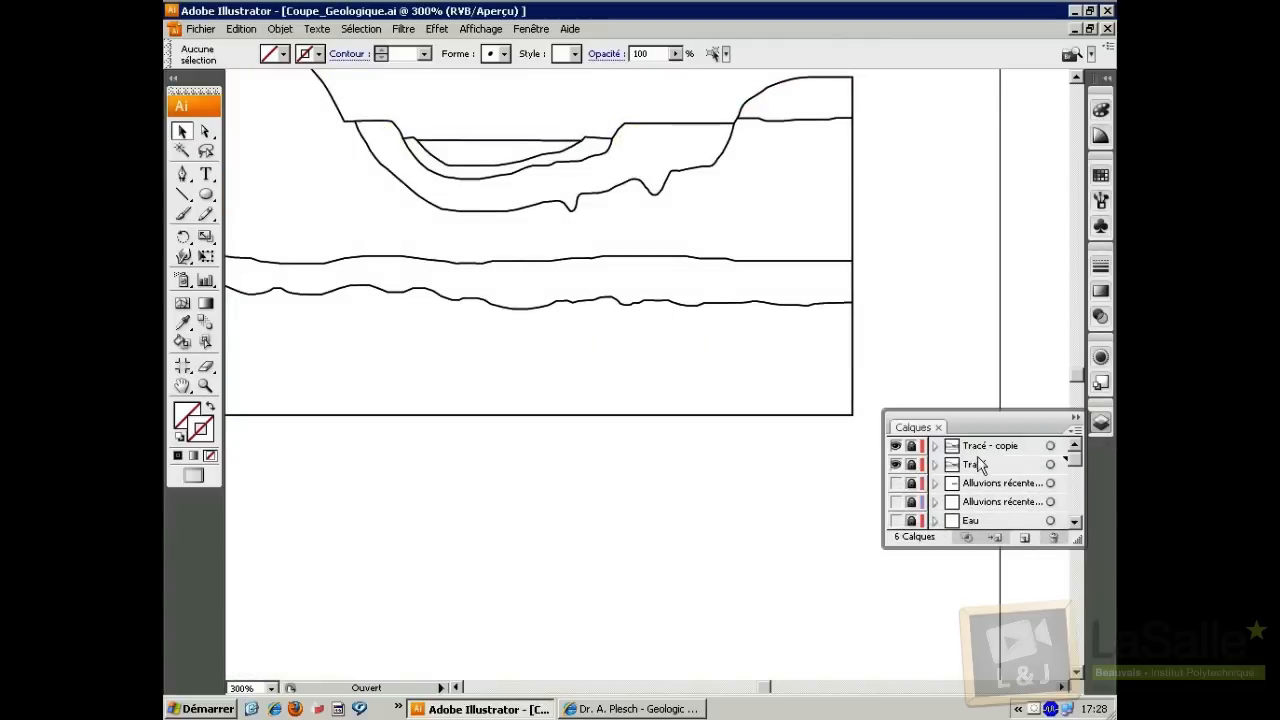
pyautogui.click(896, 464)
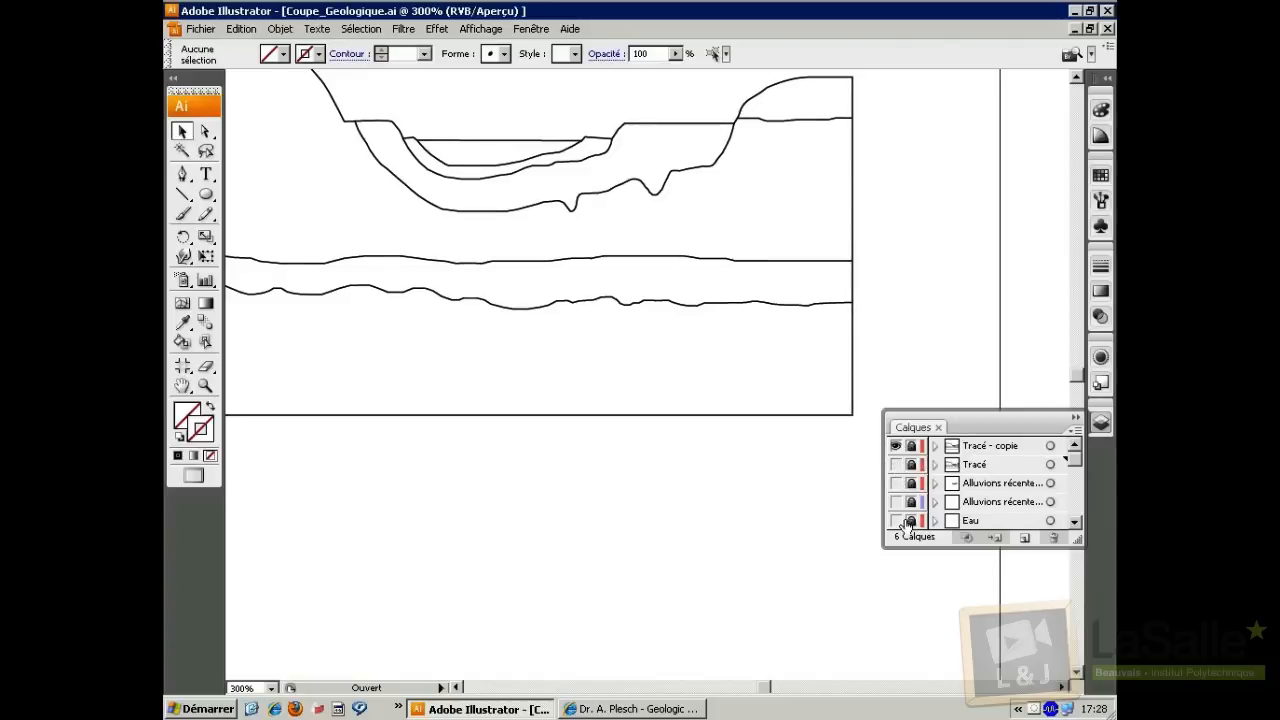
# Show the Image Originale layer and examine the formation names in its legend at 200% zoom
pyautogui.scroll(-1, 983, 502)
pyautogui.moveTo(1075, 460); pyautogui.dragTo(1079, 494)
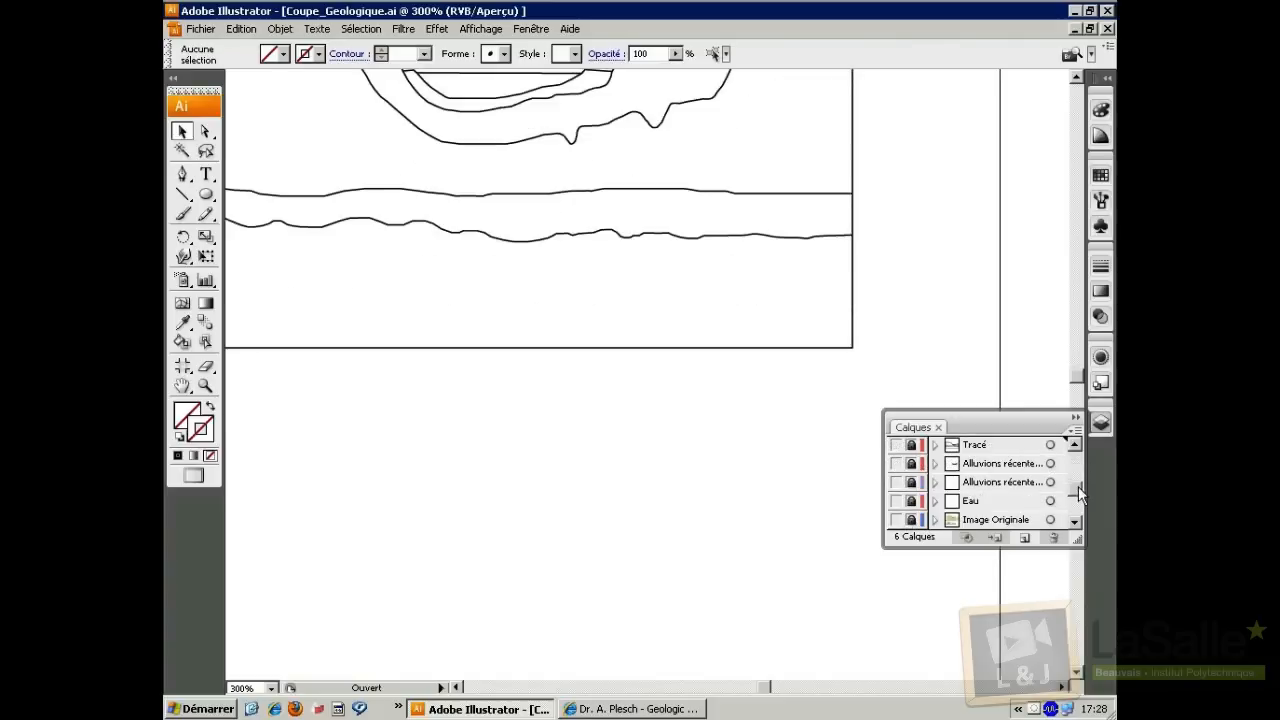
pyautogui.click(896, 520)
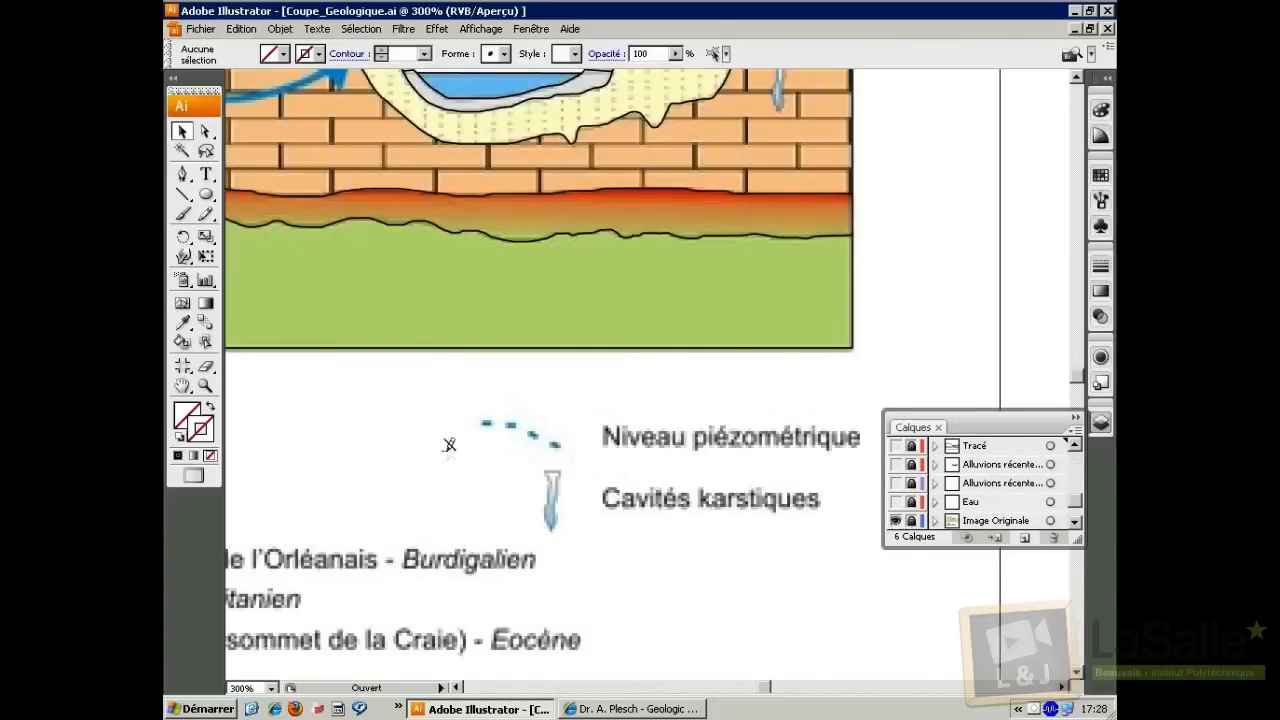
pyautogui.click(205, 386)
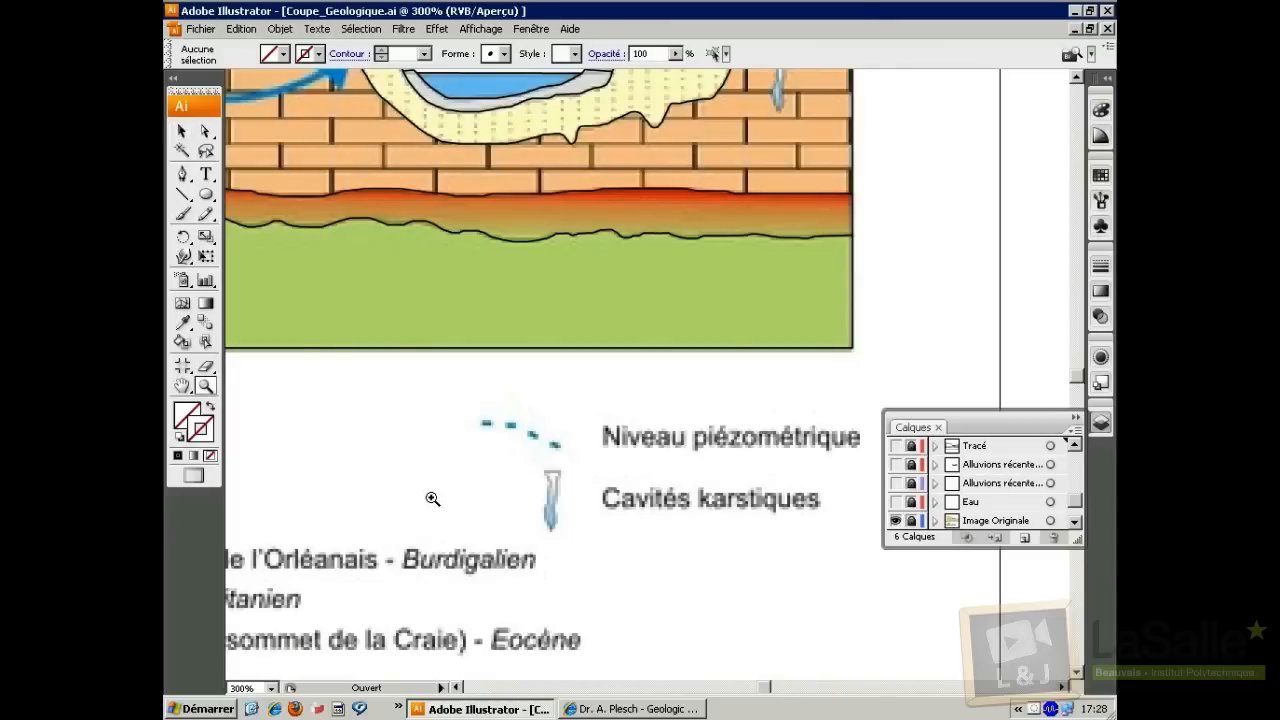
pyautogui.keyDown('alt'); pyautogui.click(433, 499); pyautogui.keyUp('alt')
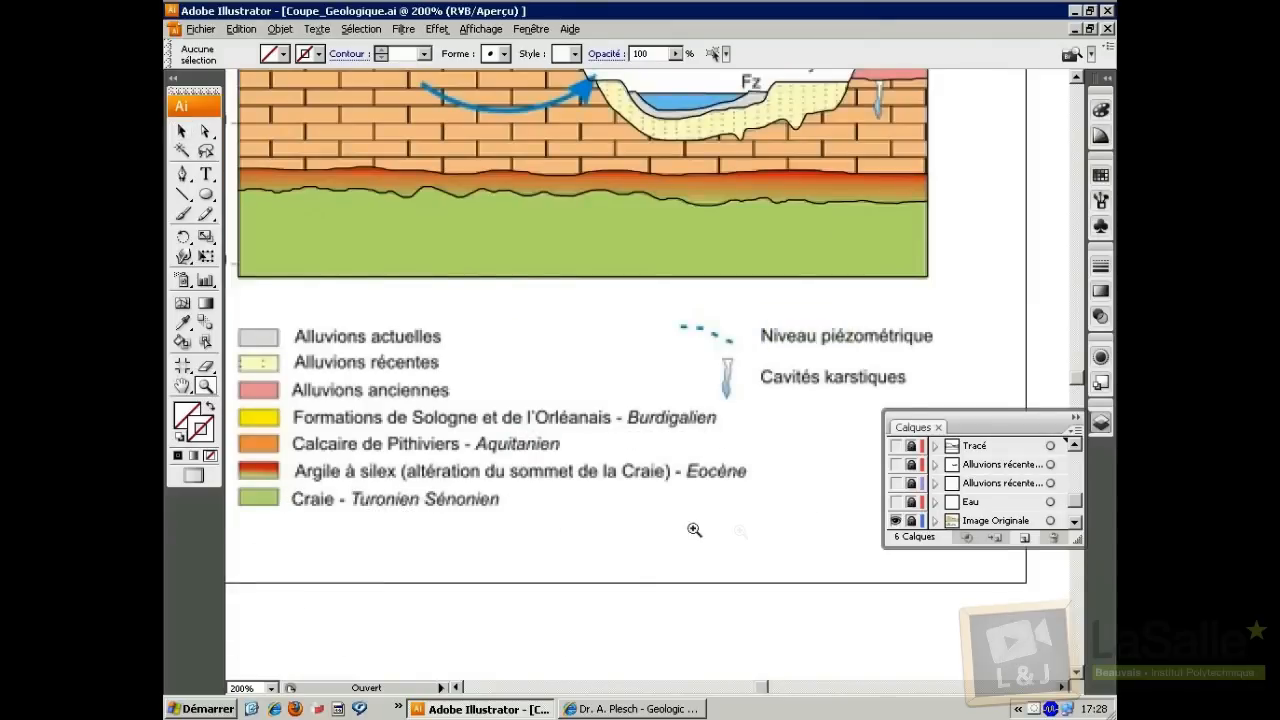
# Rename the duplicated Tracé layer as Argile à silex and set its layer colour to Or
pyautogui.click(1075, 446)
pyautogui.click(979, 447)
pyautogui.doubleClick(979, 447)
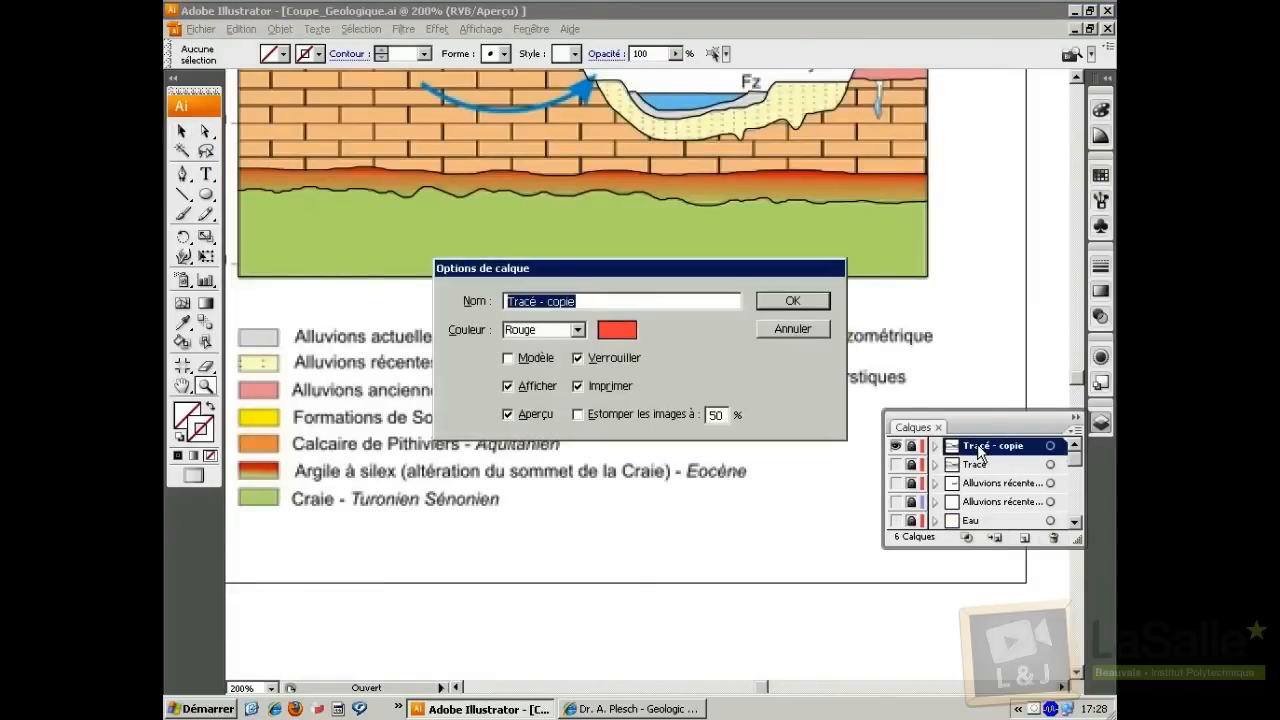
pyautogui.write('Argile à silex')
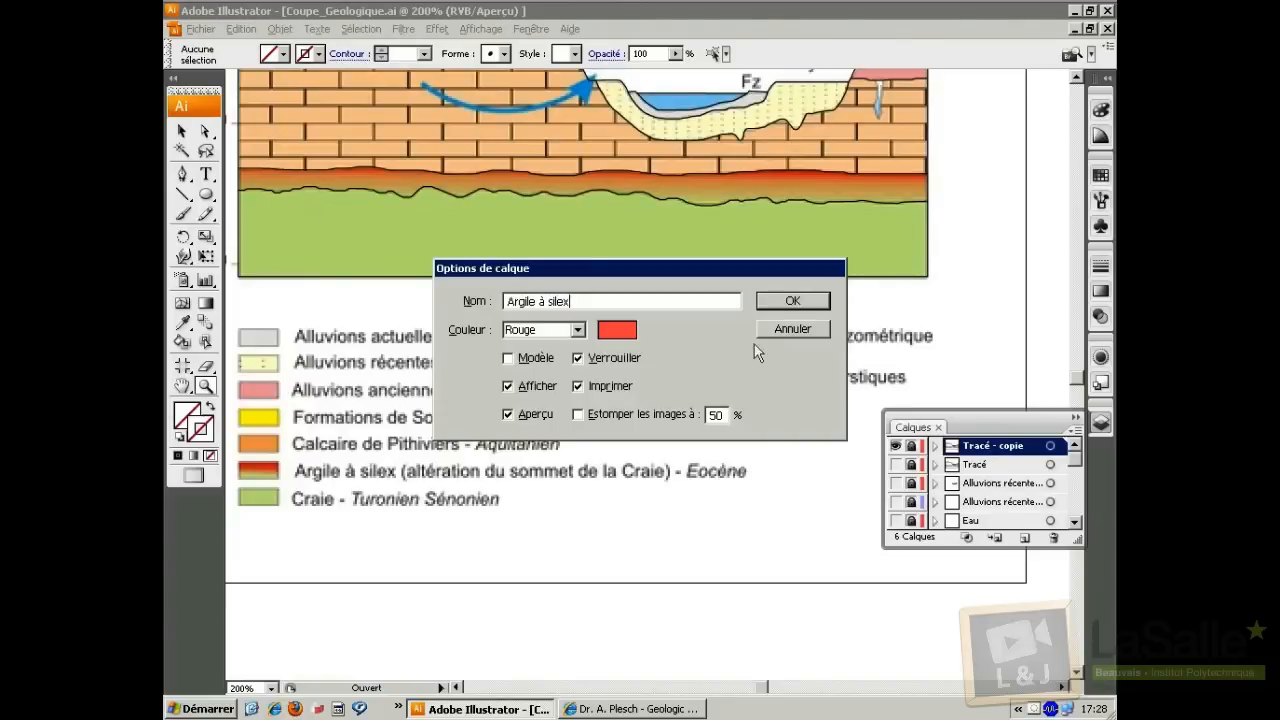
pyautogui.click(578, 331)
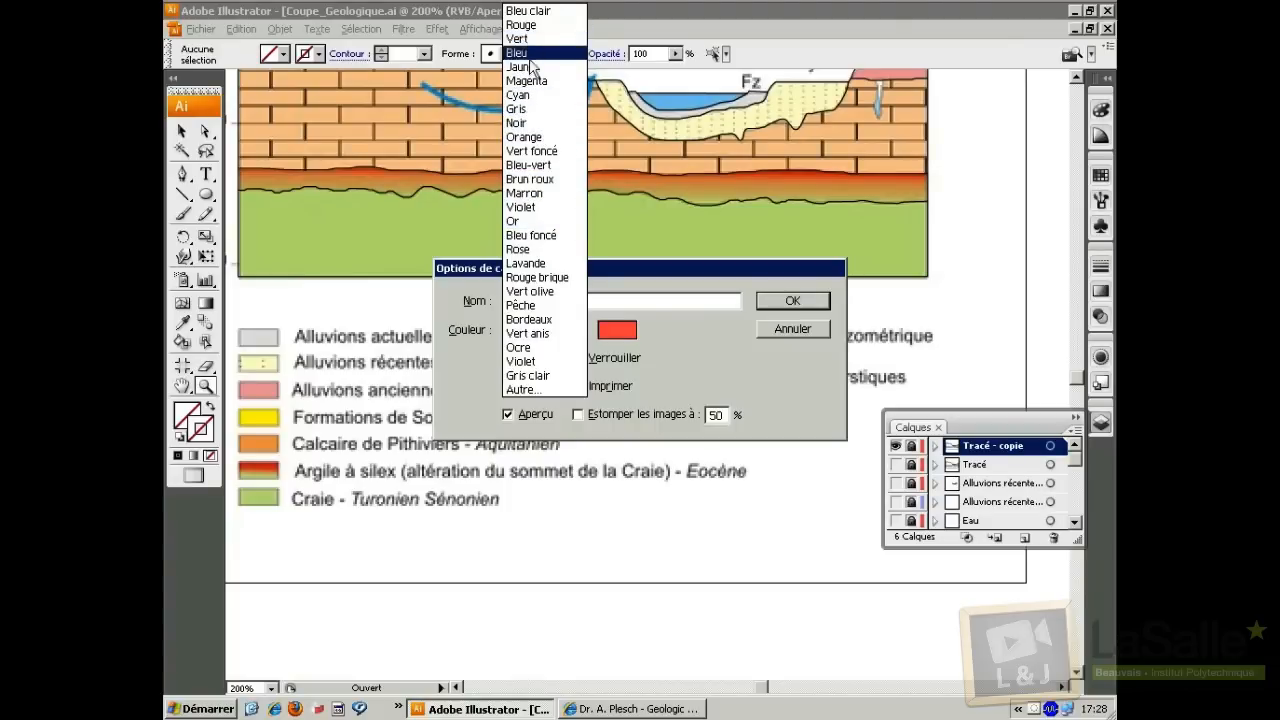
pyautogui.click(547, 222)
pyautogui.click(768, 300)
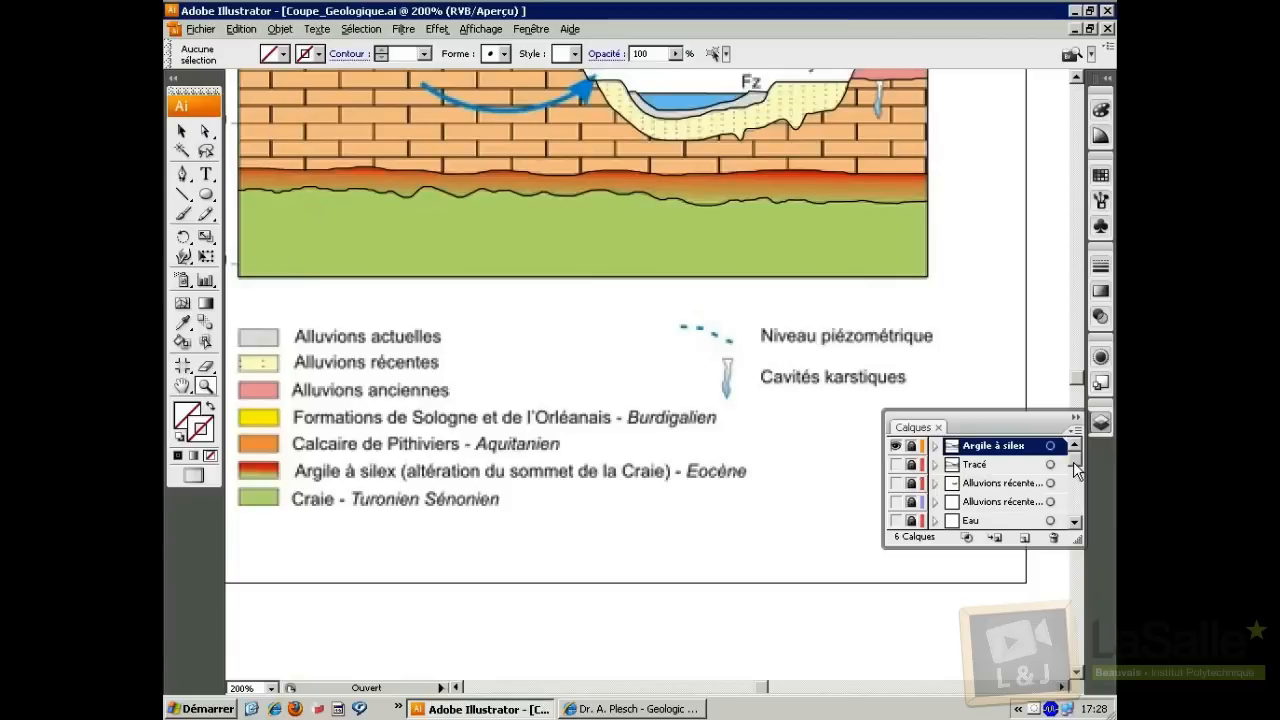
# Hide the Image Originale layer, then move the Argile à silex layer just below Tracé and unlock it
pyautogui.scroll(-1, 975, 495)
pyautogui.click(897, 519)
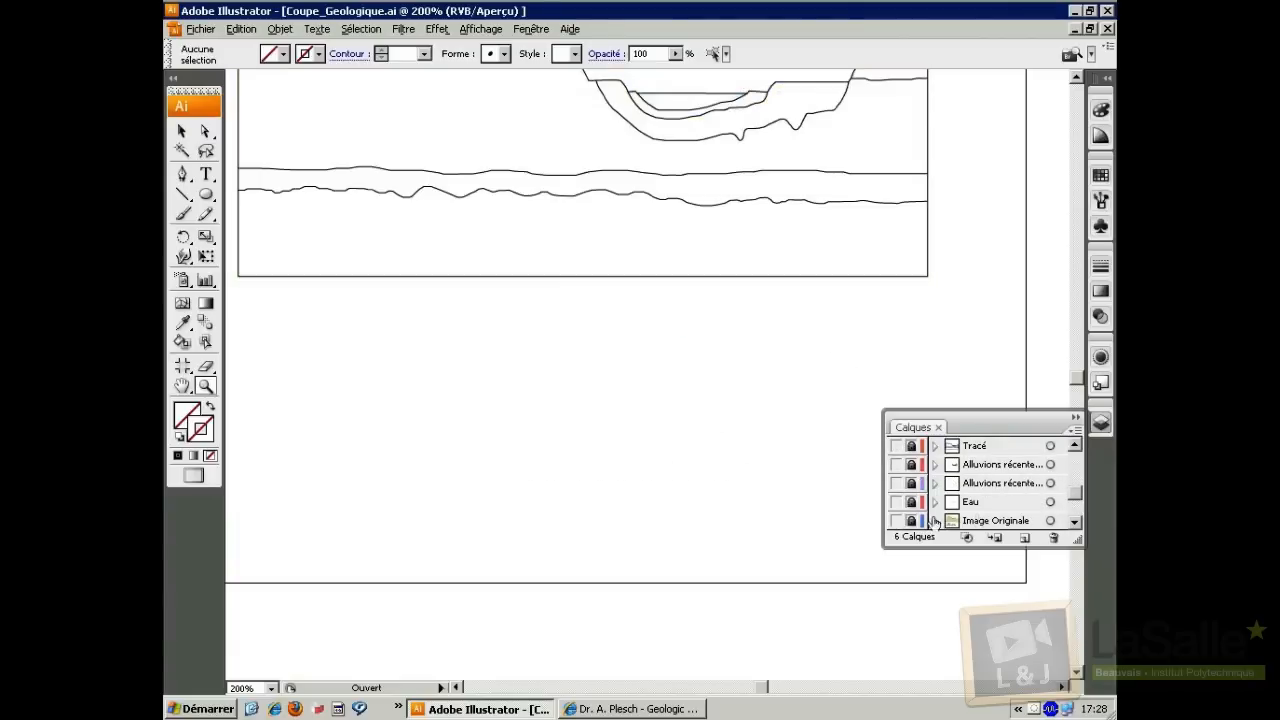
pyautogui.scroll(1, 1076, 463)
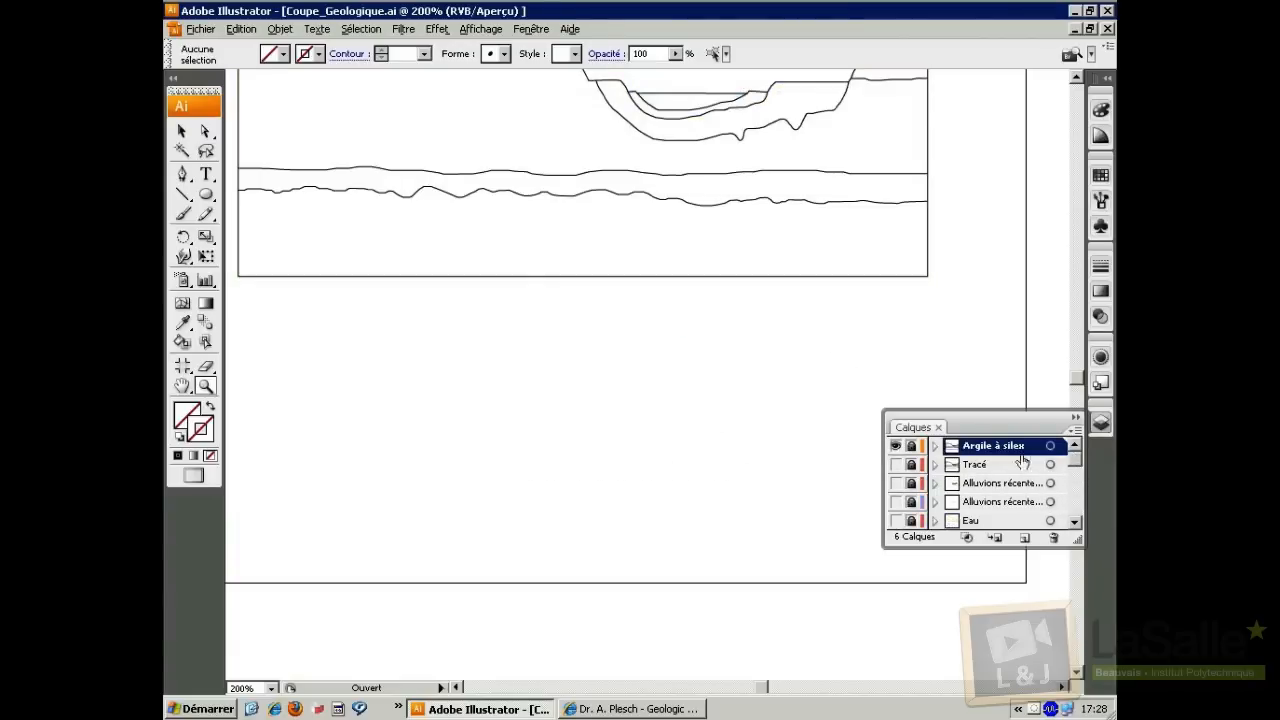
pyautogui.moveTo(1000, 449); pyautogui.dragTo(995, 476)
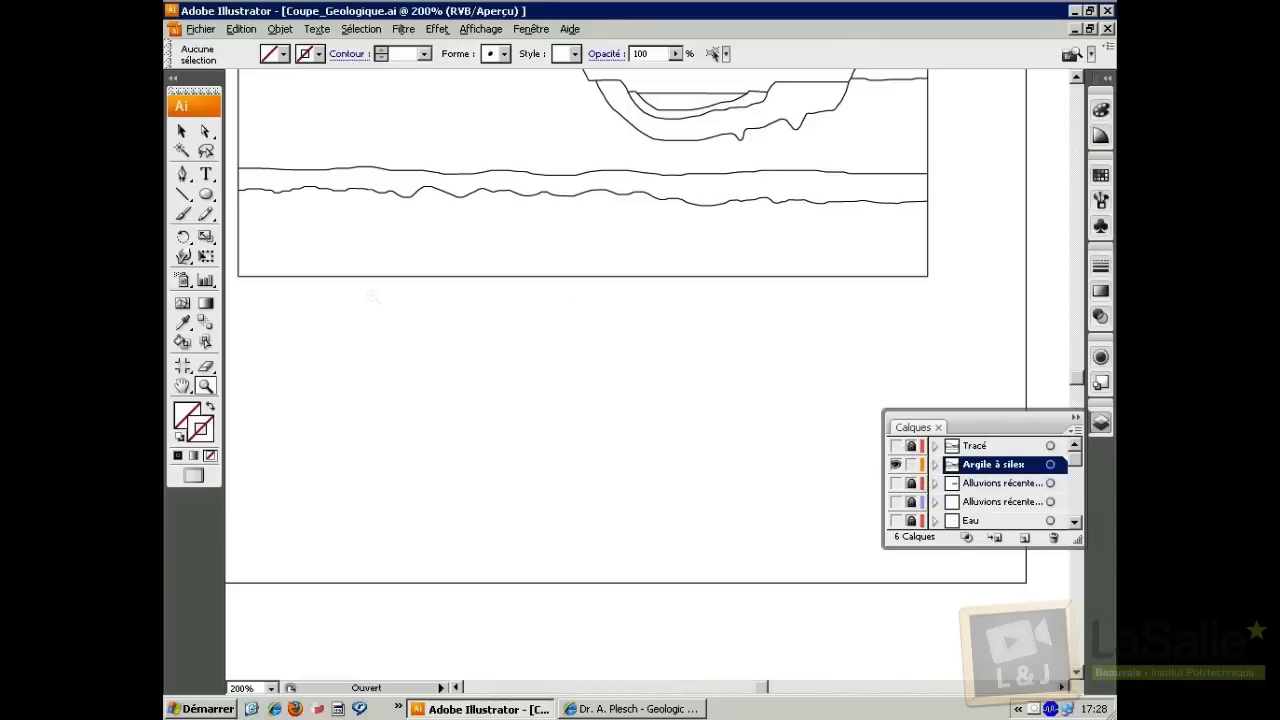
# Lasso the contours bounding the clay-with-flint band and convert them into a live paint group
pyautogui.click(206, 150)
pyautogui.moveTo(250, 152)
pyautogui.mouseDown()
pyautogui.moveTo(268, 206)
pyautogui.moveTo(629, 203)
pyautogui.moveTo(834, 218)
pyautogui.moveTo(916, 208)
pyautogui.moveTo(936, 167)
pyautogui.moveTo(442, 163)
pyautogui.moveTo(280, 148)
pyautogui.mouseUp()
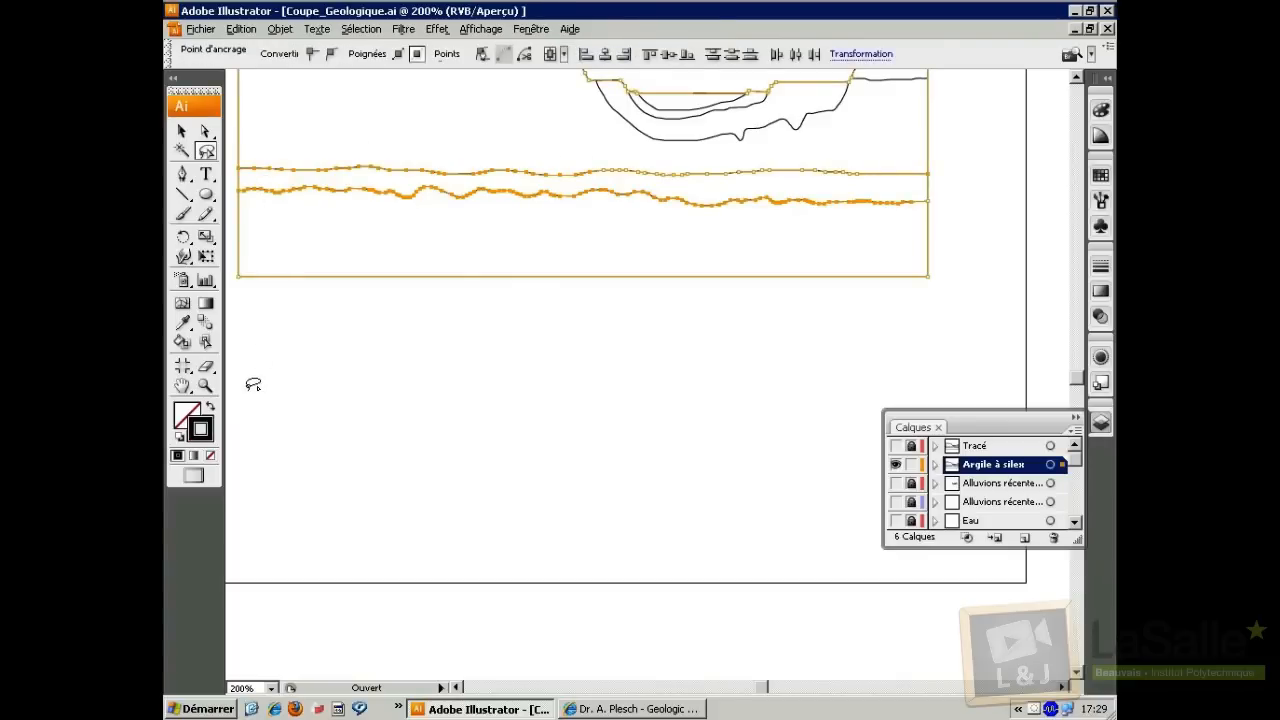
pyautogui.click(182, 343)
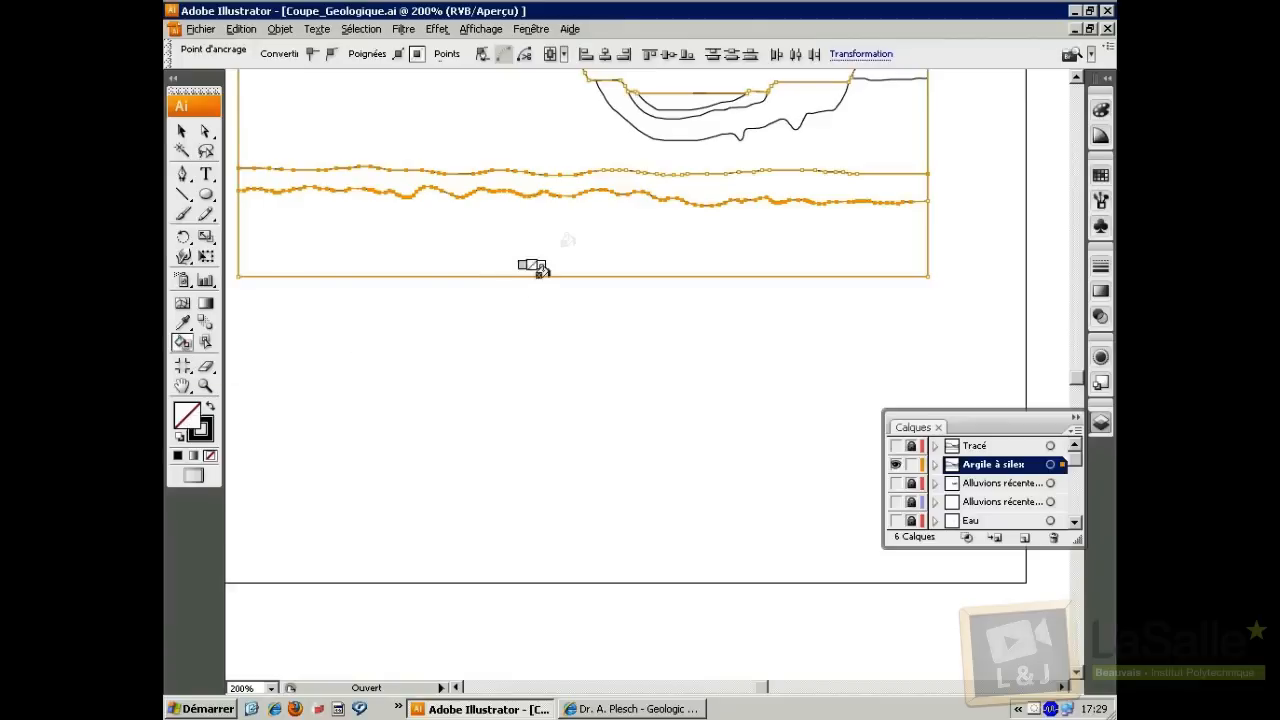
pyautogui.click(603, 171)
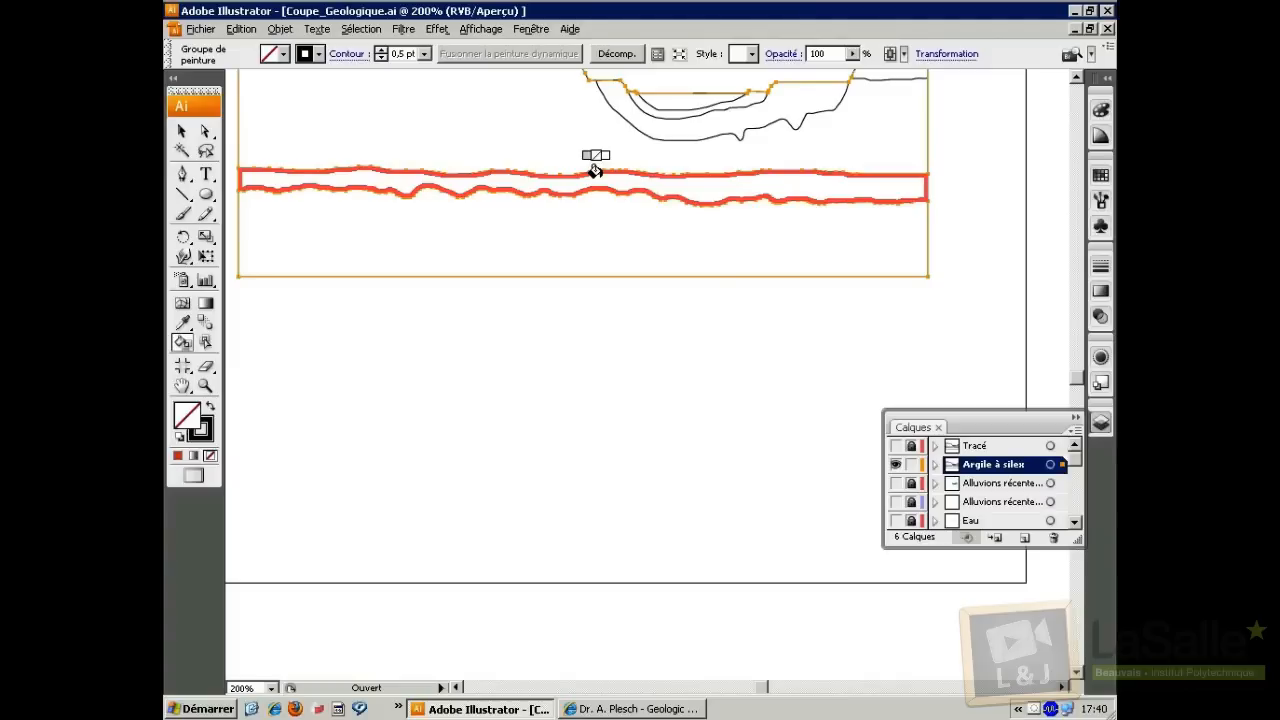
# Lock the Argile à silex layer, then show and select the Image Originale layer
pyautogui.click(911, 464)
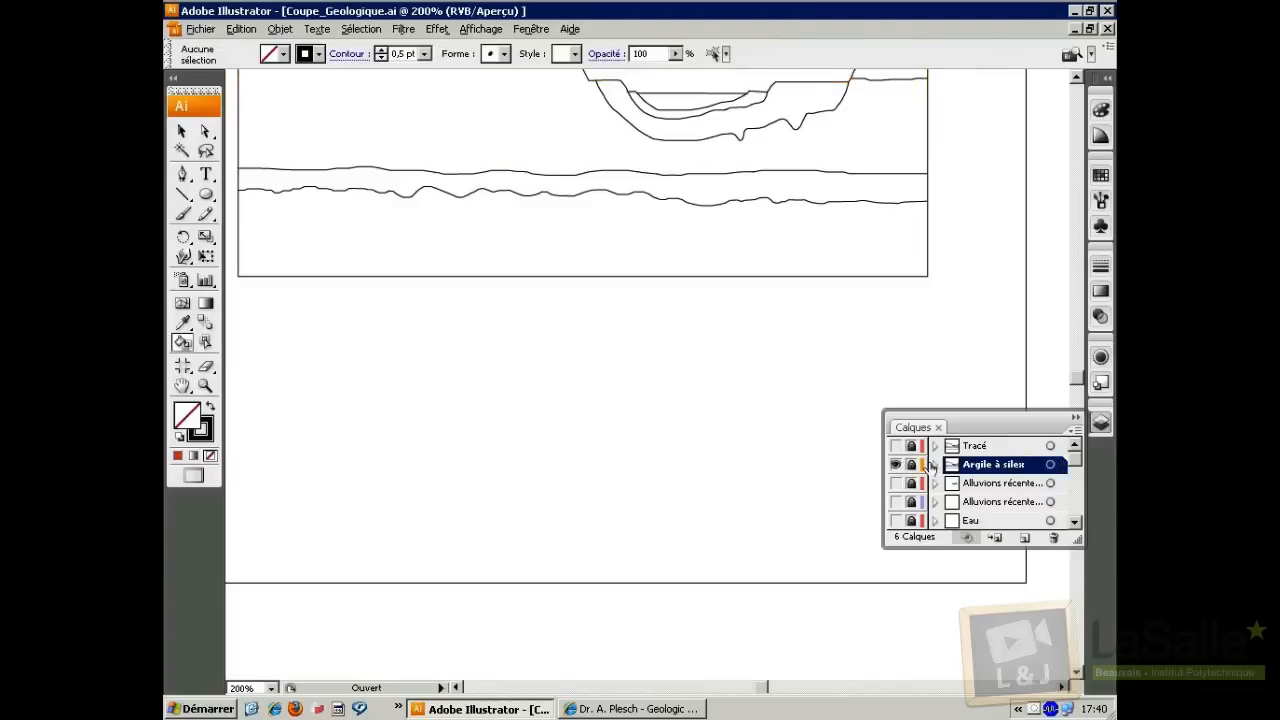
pyautogui.moveTo(1074, 459); pyautogui.dragTo(1074, 510)
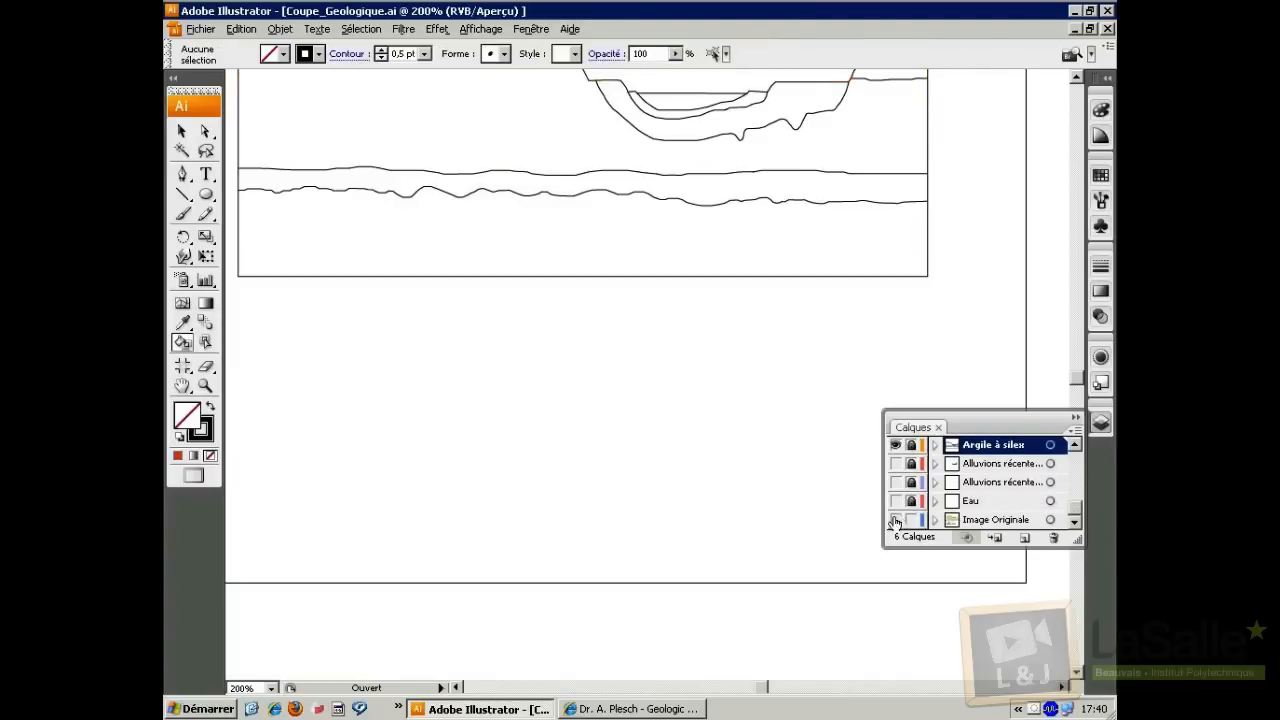
pyautogui.click(895, 520)
pyautogui.click(995, 520)
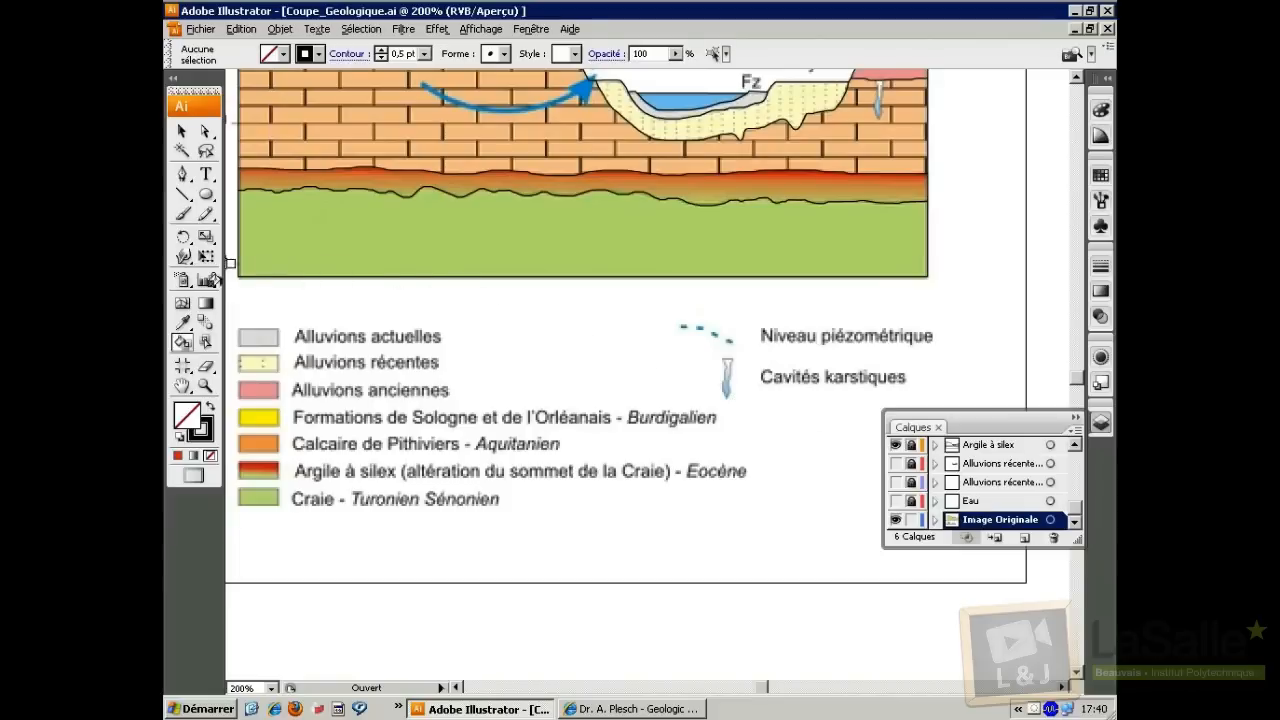
# With the Eyedropper, sample the clay band's upper red and read its RGB values, then sample the green of the chalk below
pyautogui.click(183, 322)
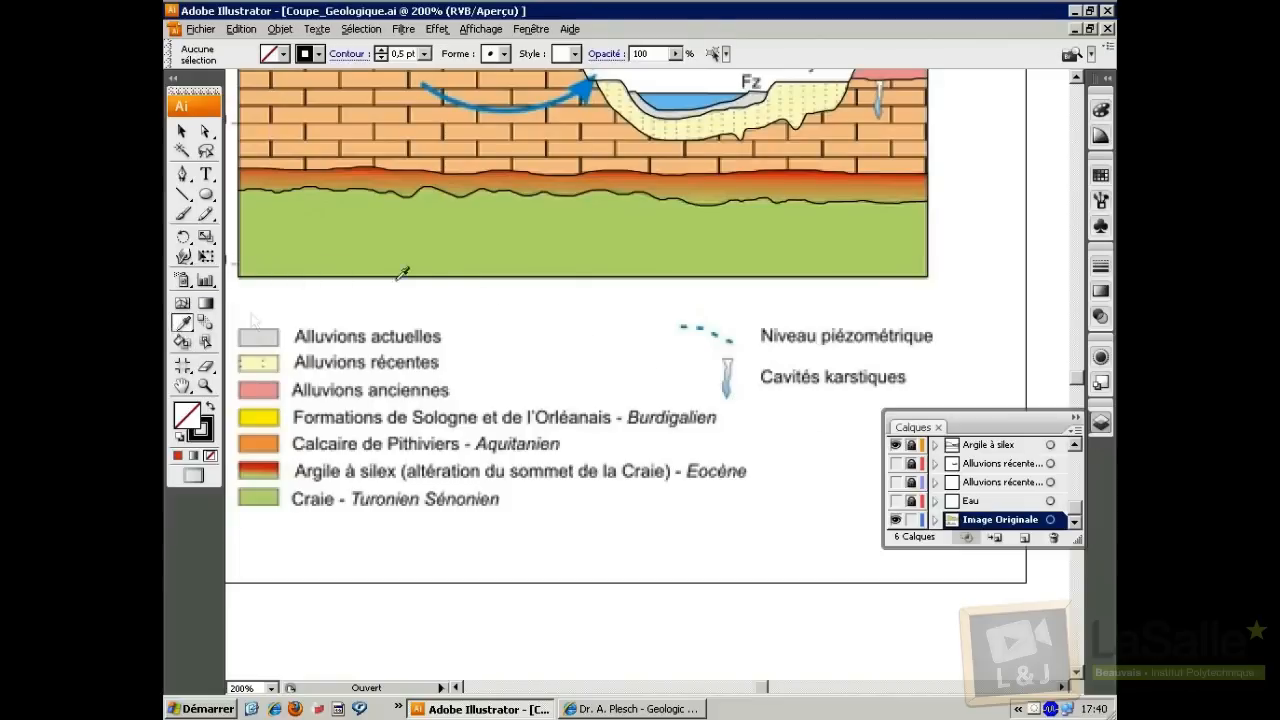
pyautogui.click(808, 168)
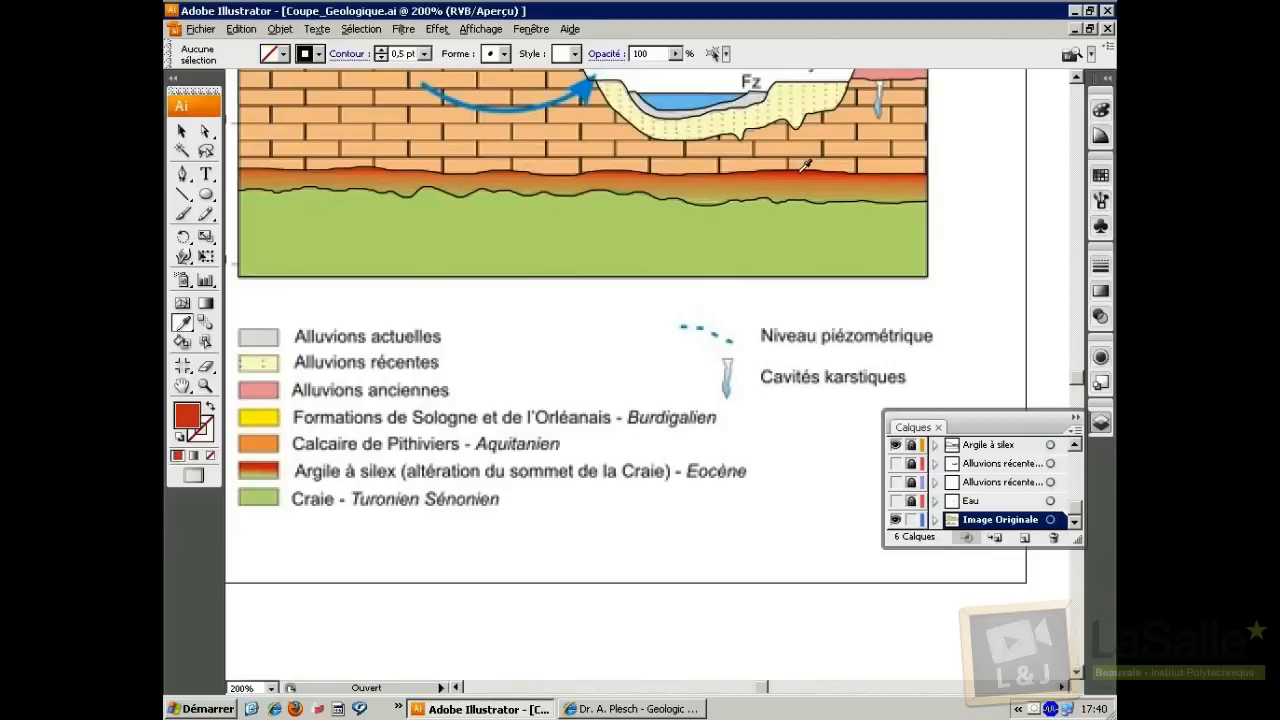
pyautogui.doubleClick(186, 428)
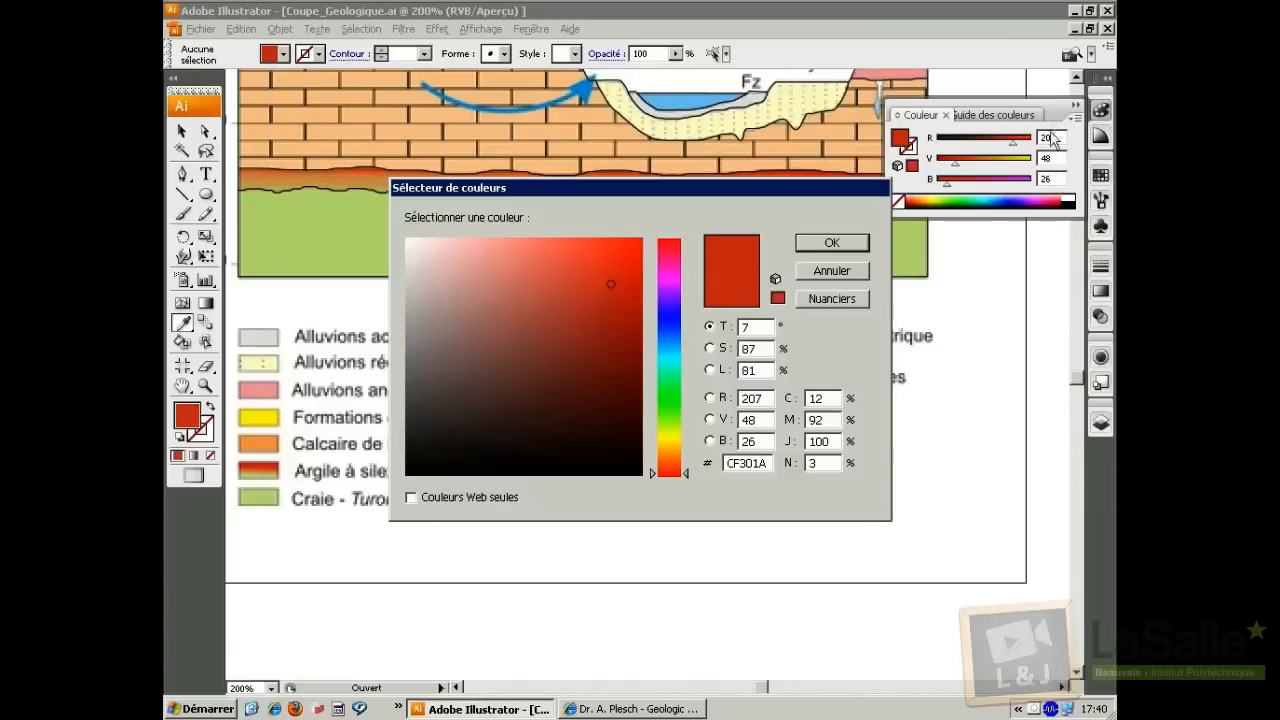
pyautogui.click(831, 276)
pyautogui.click(714, 196)
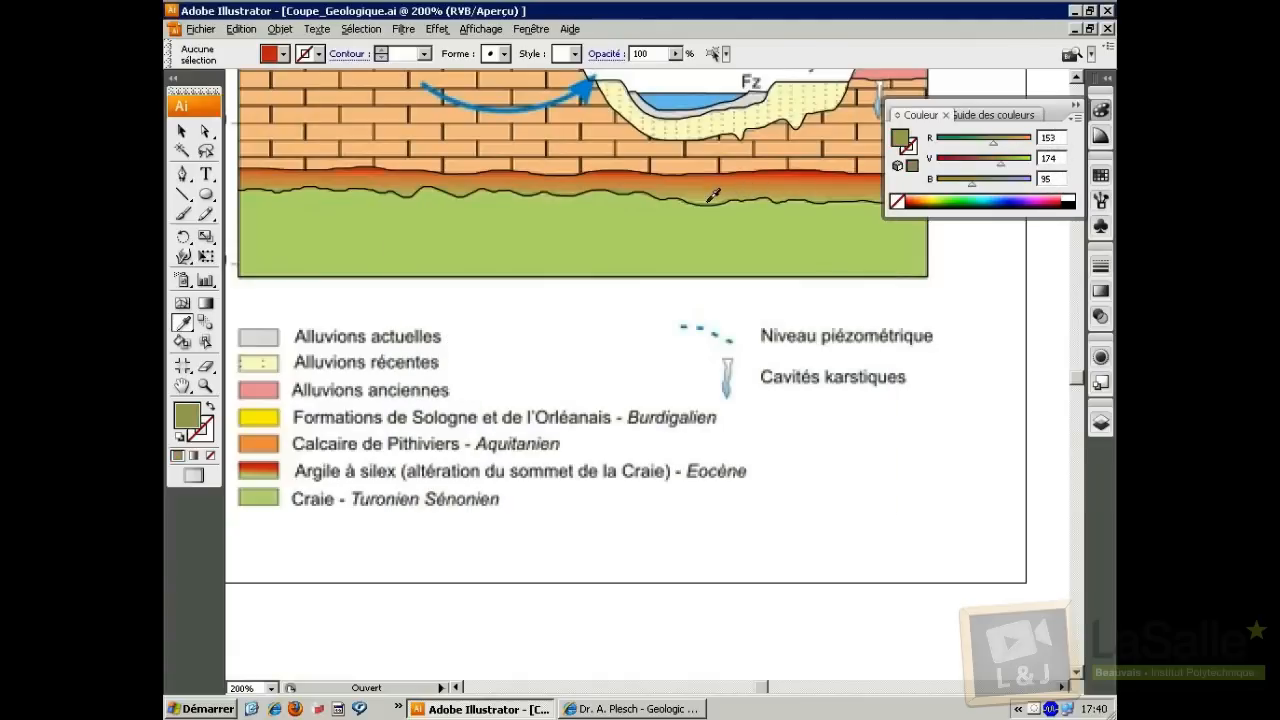
pyautogui.click(752, 235)
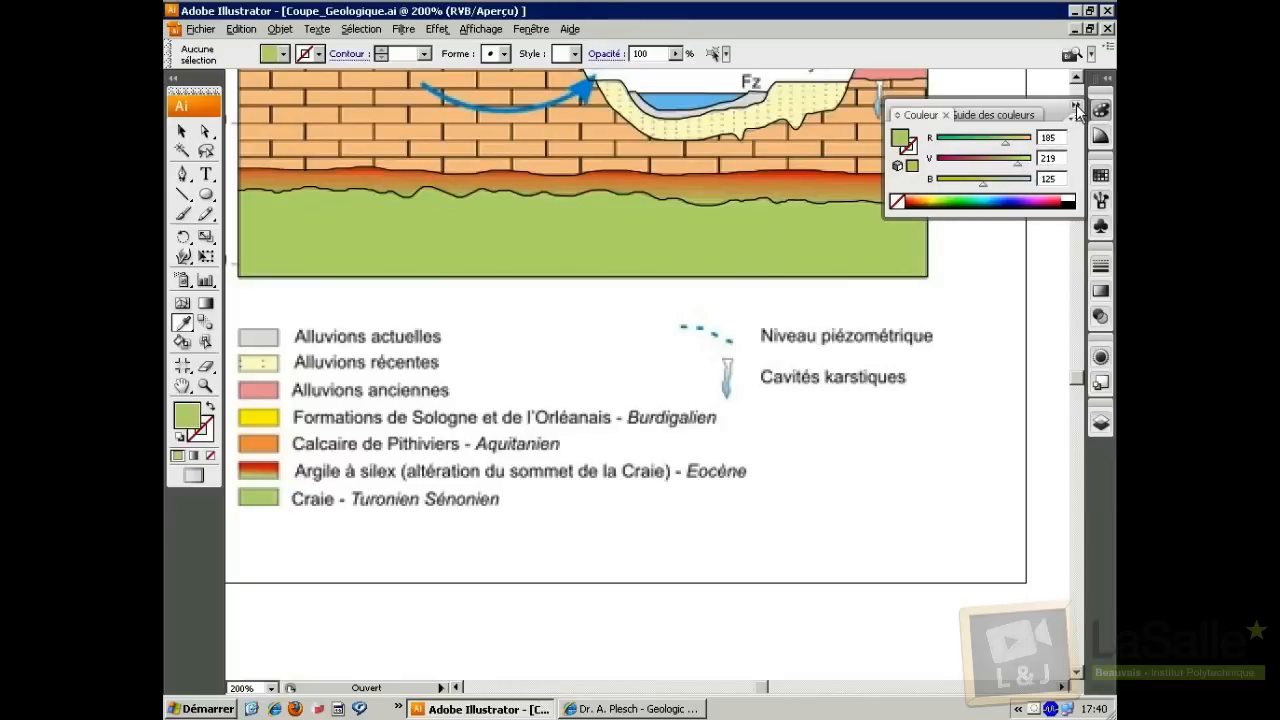
# Hide and lock the Image Originale layer again
pyautogui.click(1076, 109)
pyautogui.click(1100, 422)
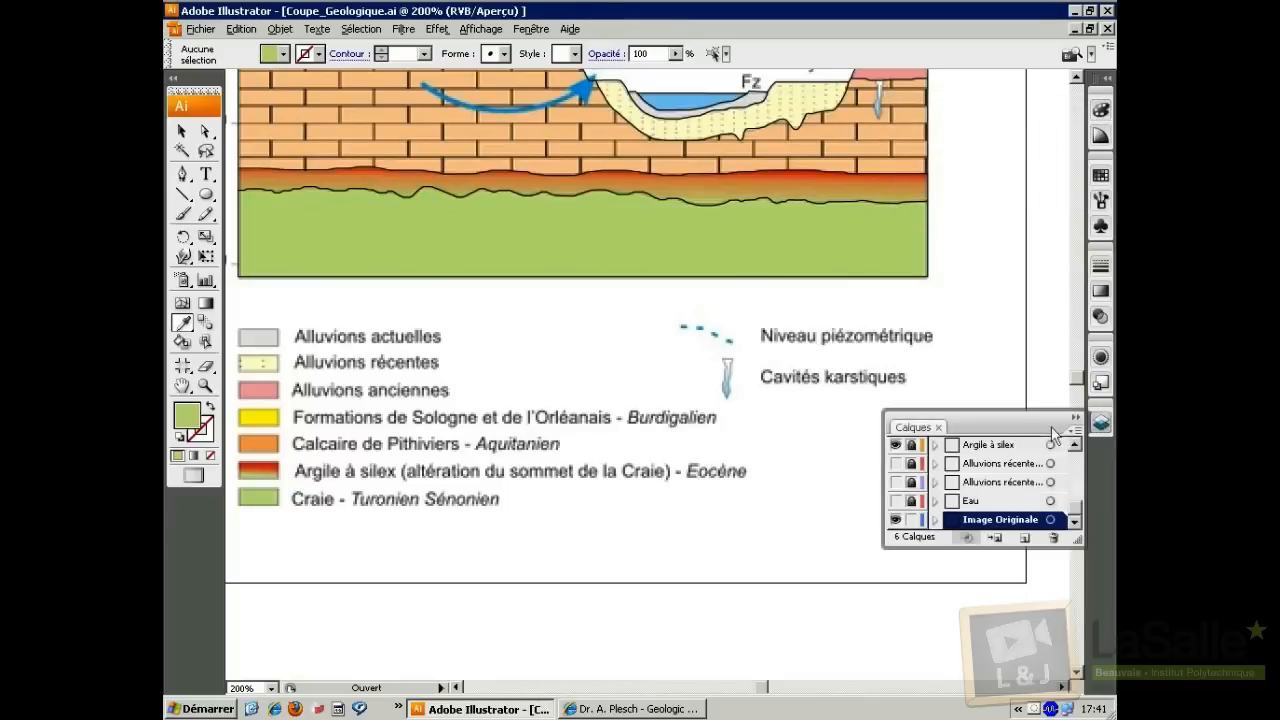
pyautogui.click(895, 519)
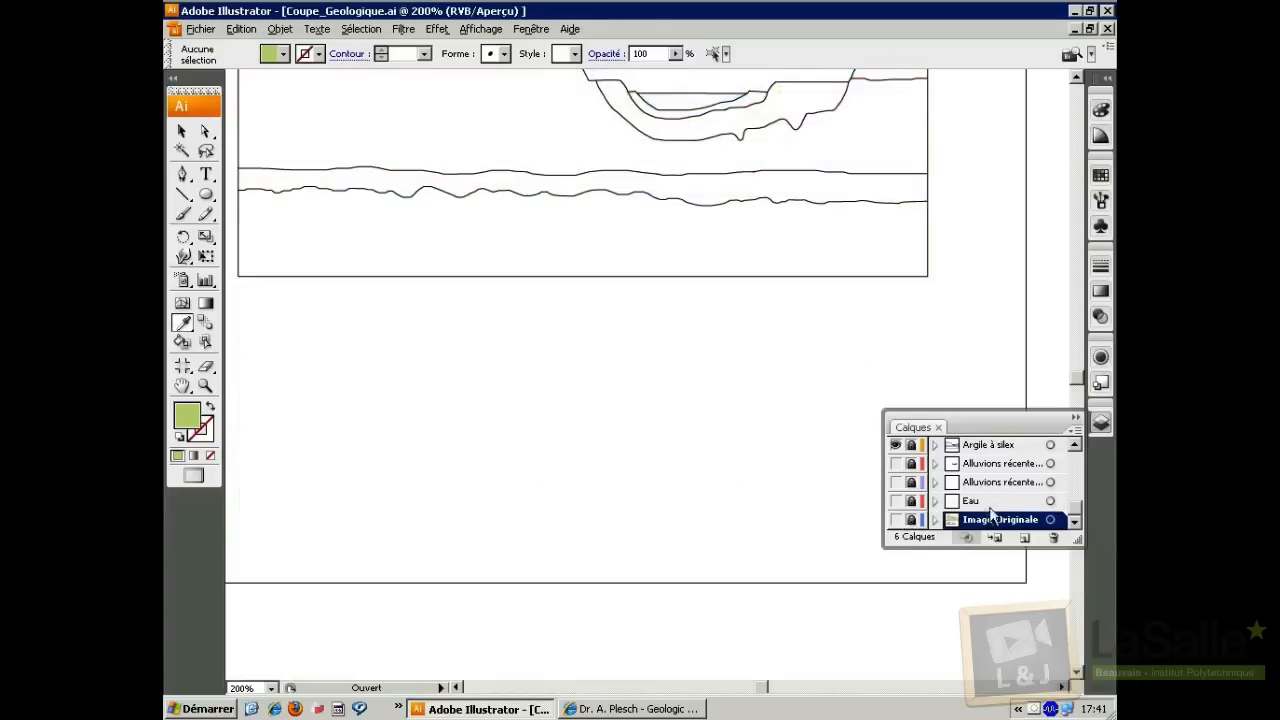
# Unlock the Argile à silex layer and fill its clay band with the sampled green using Live Paint
pyautogui.click(1074, 446)
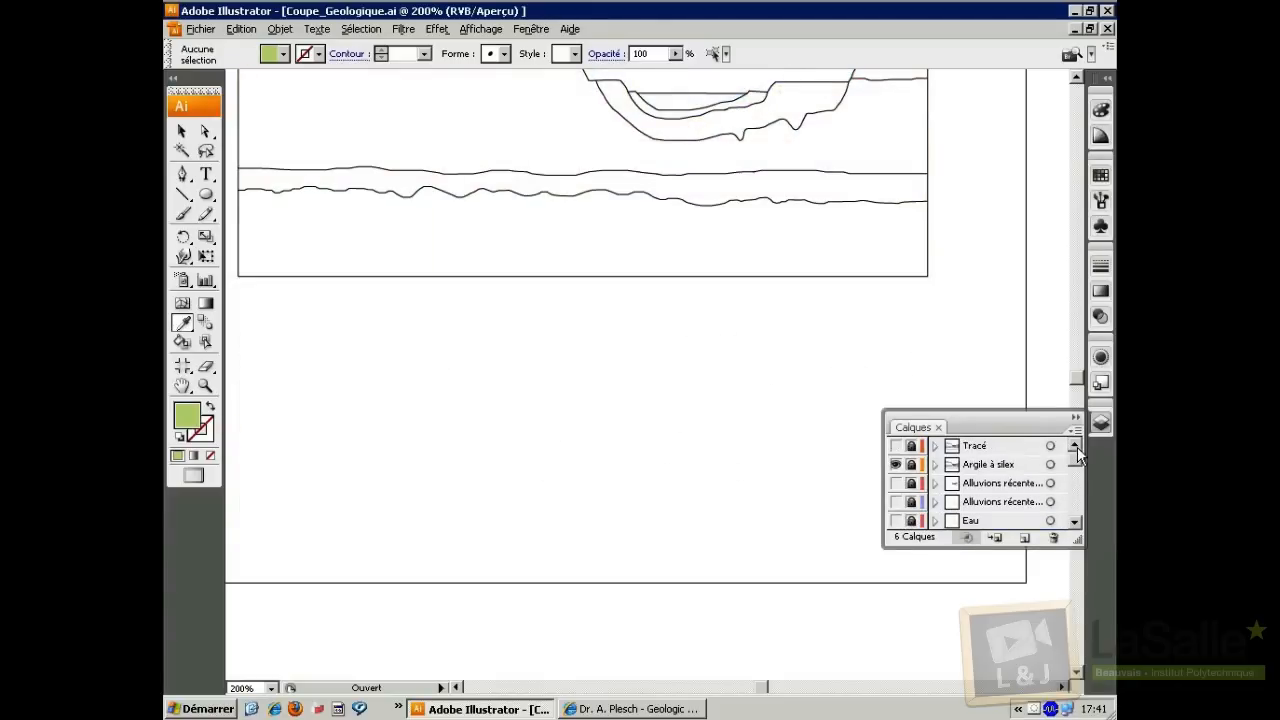
pyautogui.click(983, 470)
pyautogui.click(911, 465)
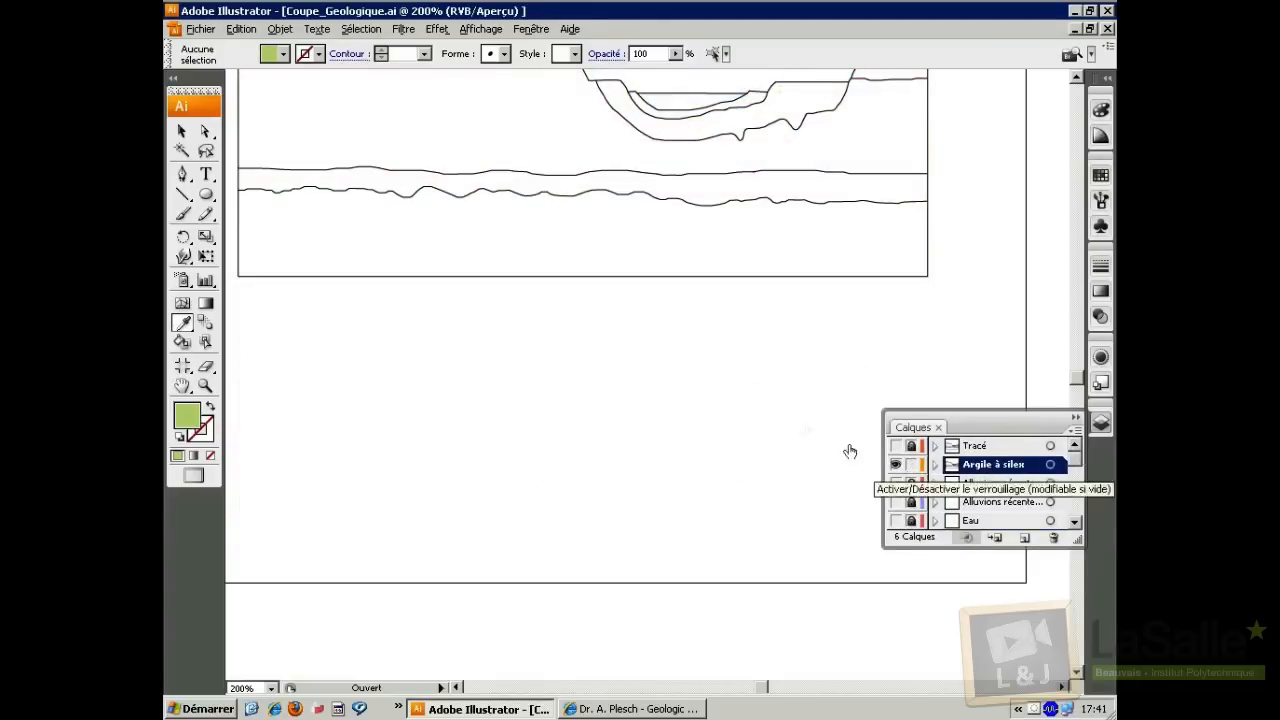
pyautogui.click(182, 342)
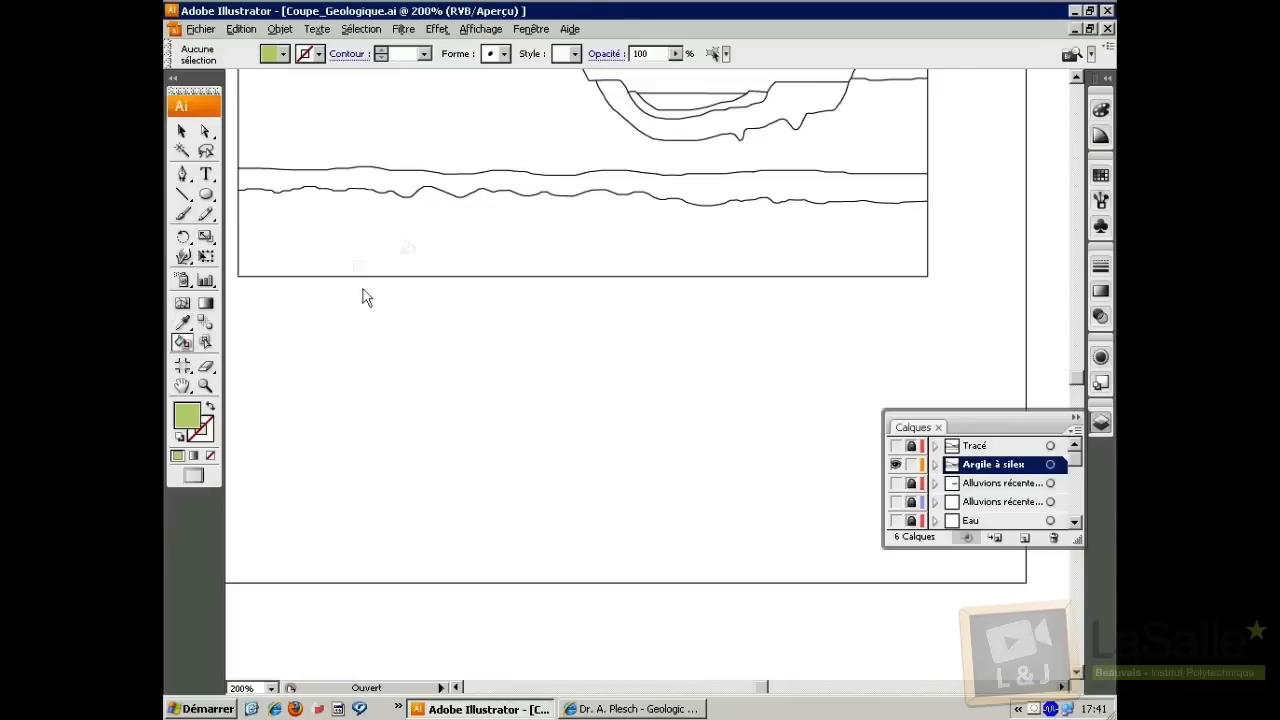
pyautogui.click(435, 175)
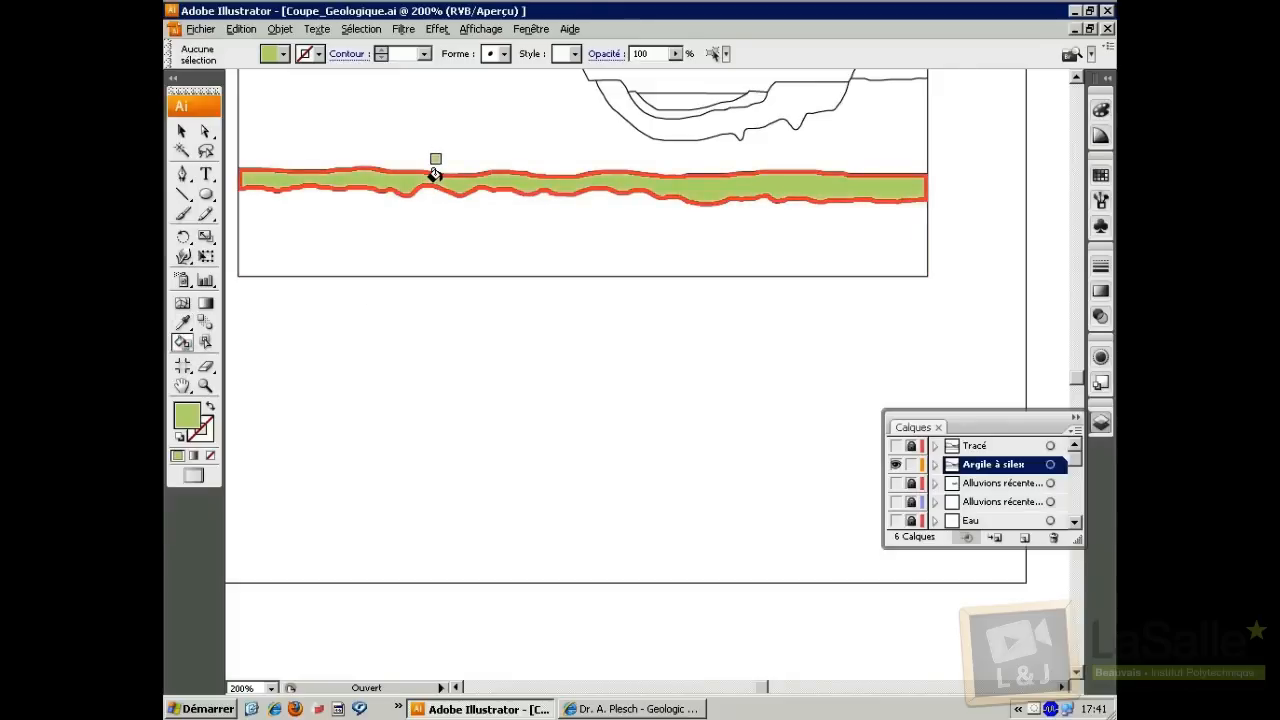
# Activate a gradient fill and set its white start stop to RVB mode with R 185, V 219, B 125
pyautogui.click(1102, 294)
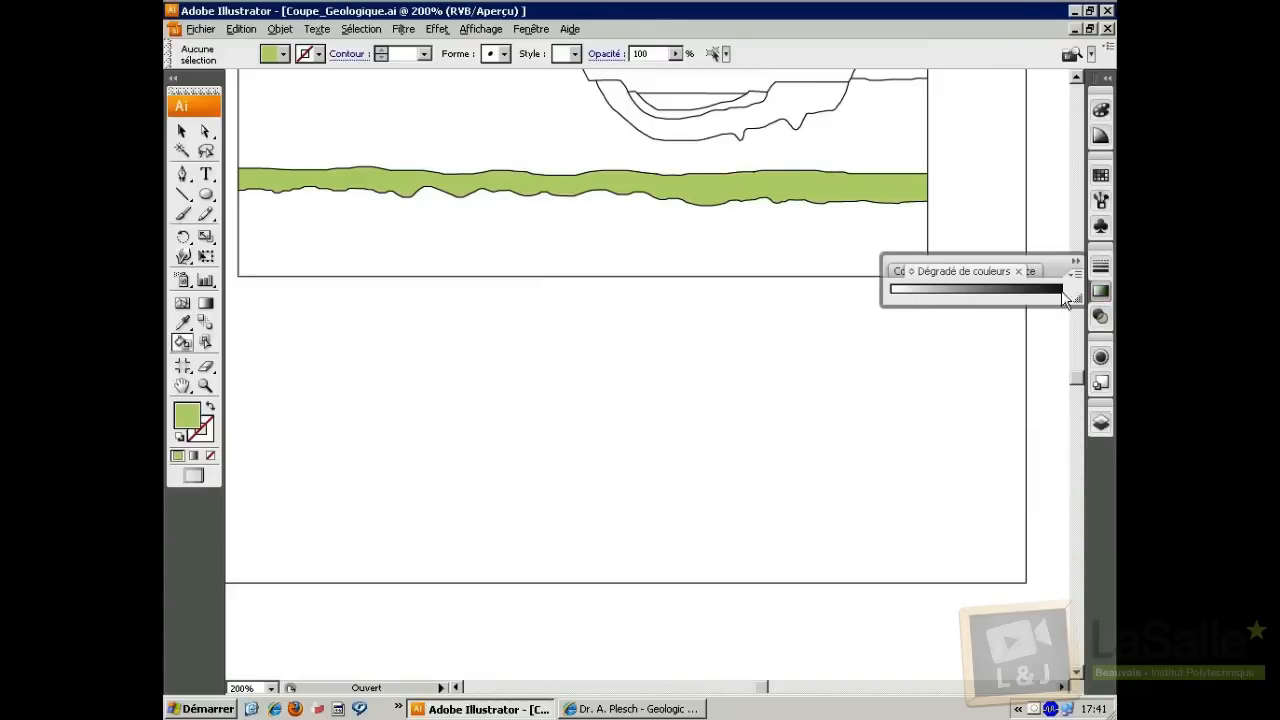
pyautogui.click(975, 291)
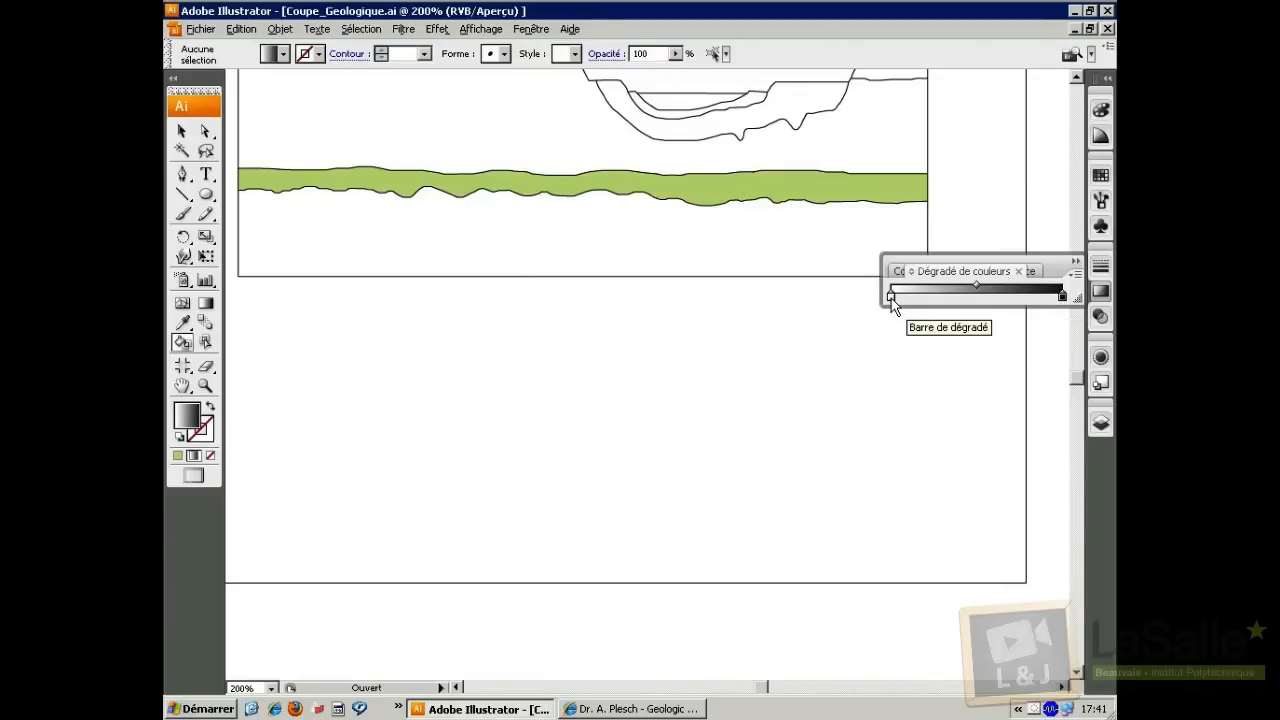
pyautogui.click(891, 297)
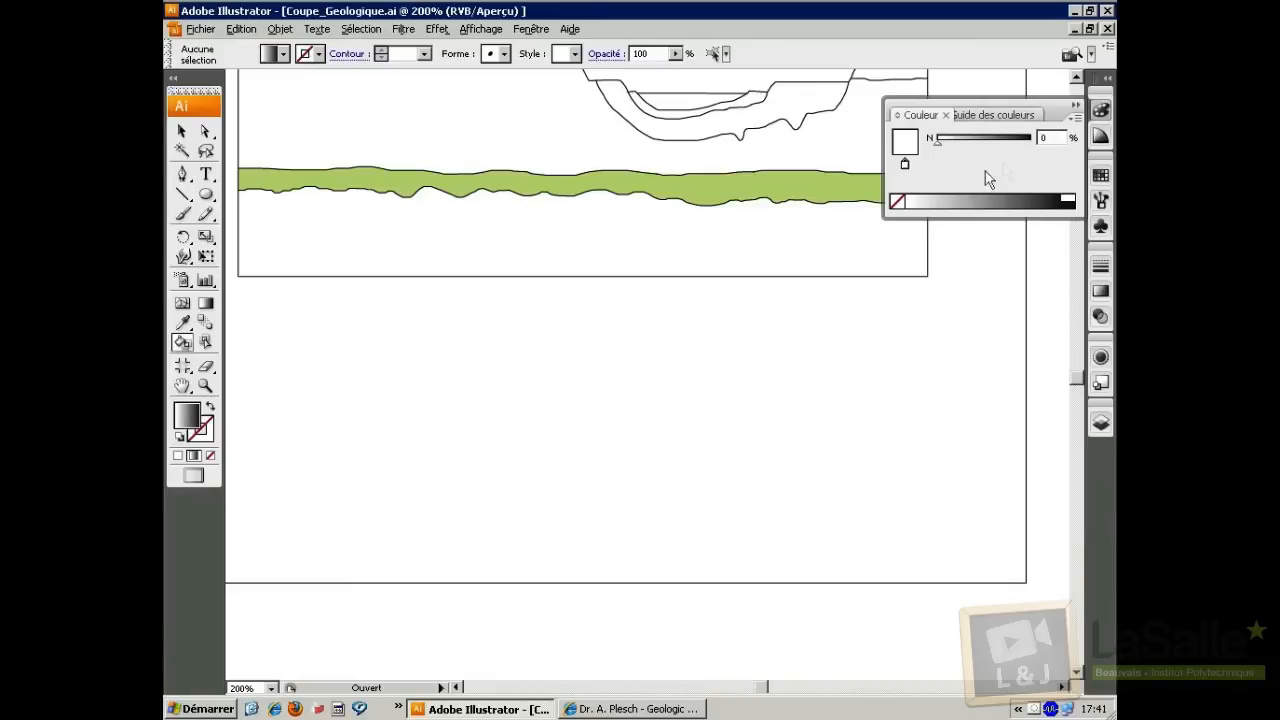
pyautogui.click(1076, 118)
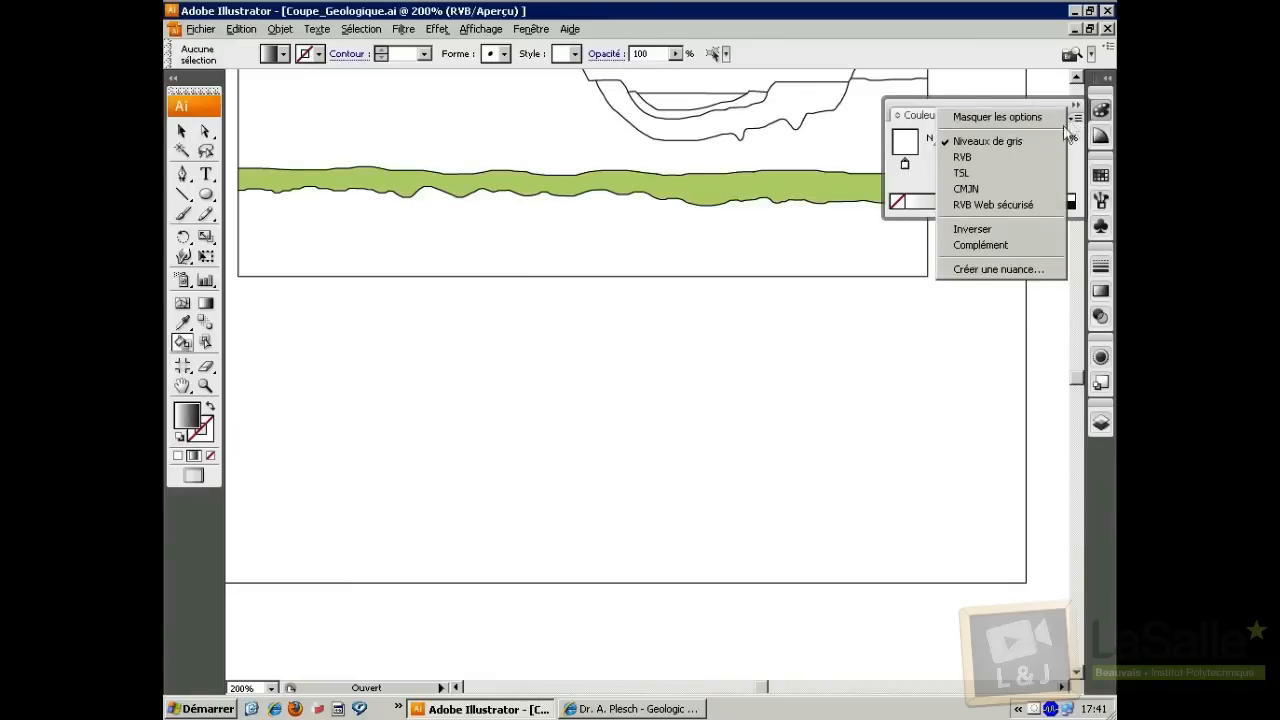
pyautogui.click(963, 158)
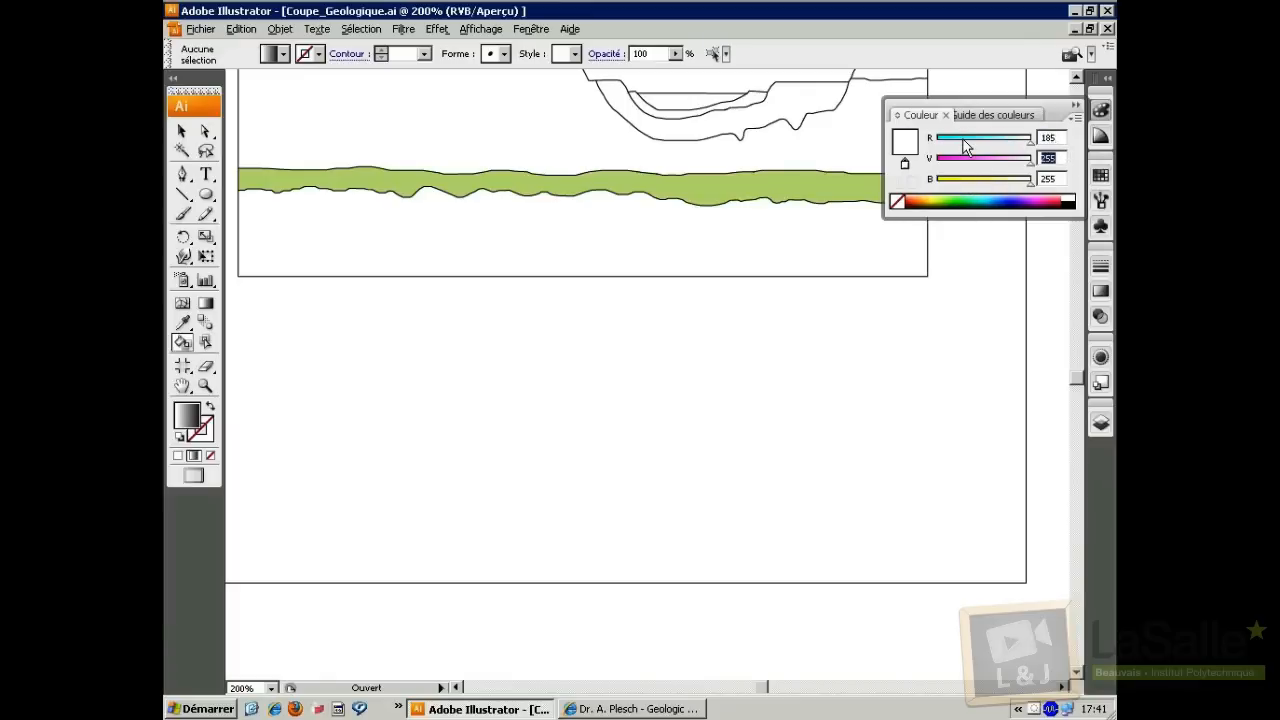
pyautogui.write('219')
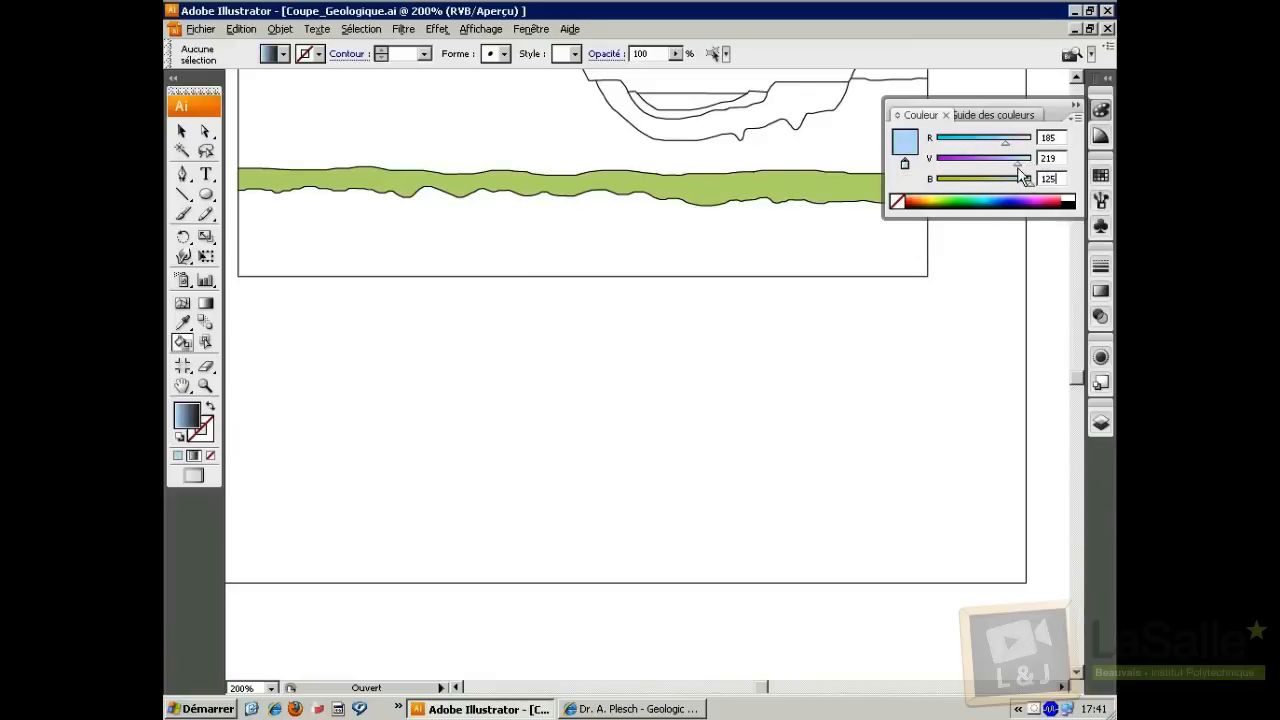
pyautogui.press('Return')
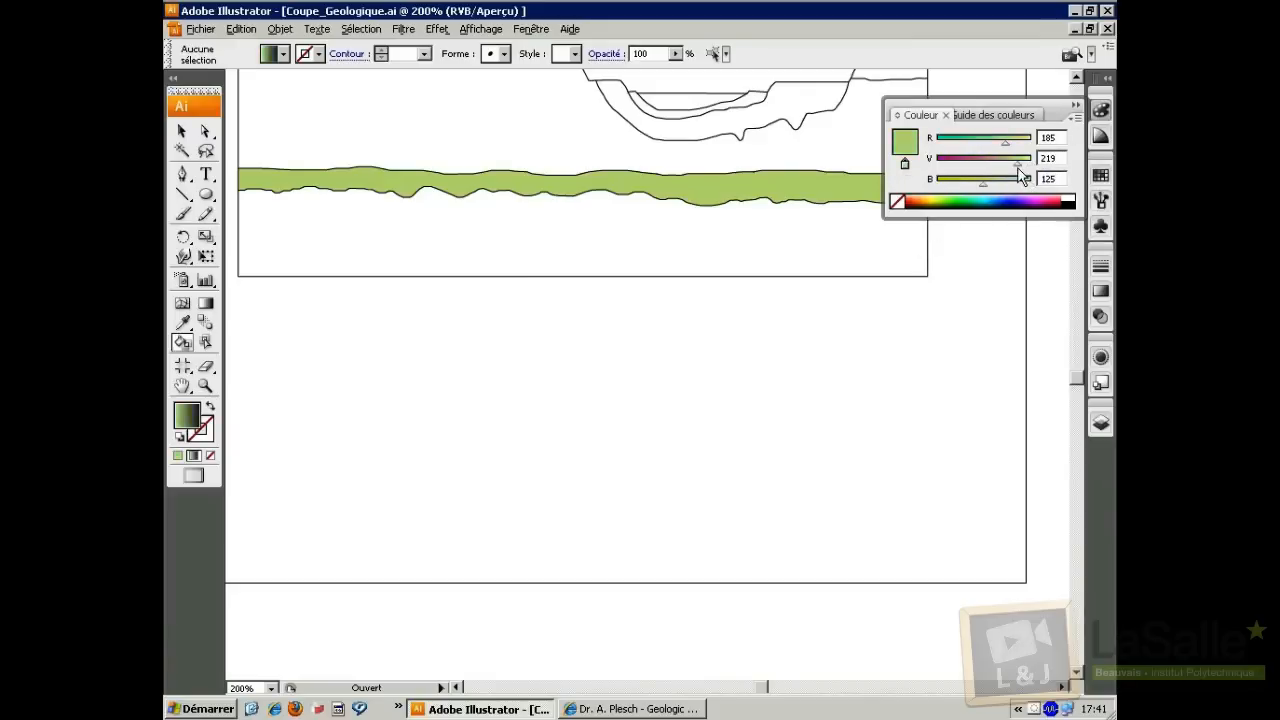
pyautogui.click(1077, 106)
# Set the gradient's black end stop to RVB mode with R 207, V 48, B 26
pyautogui.click(1100, 291)
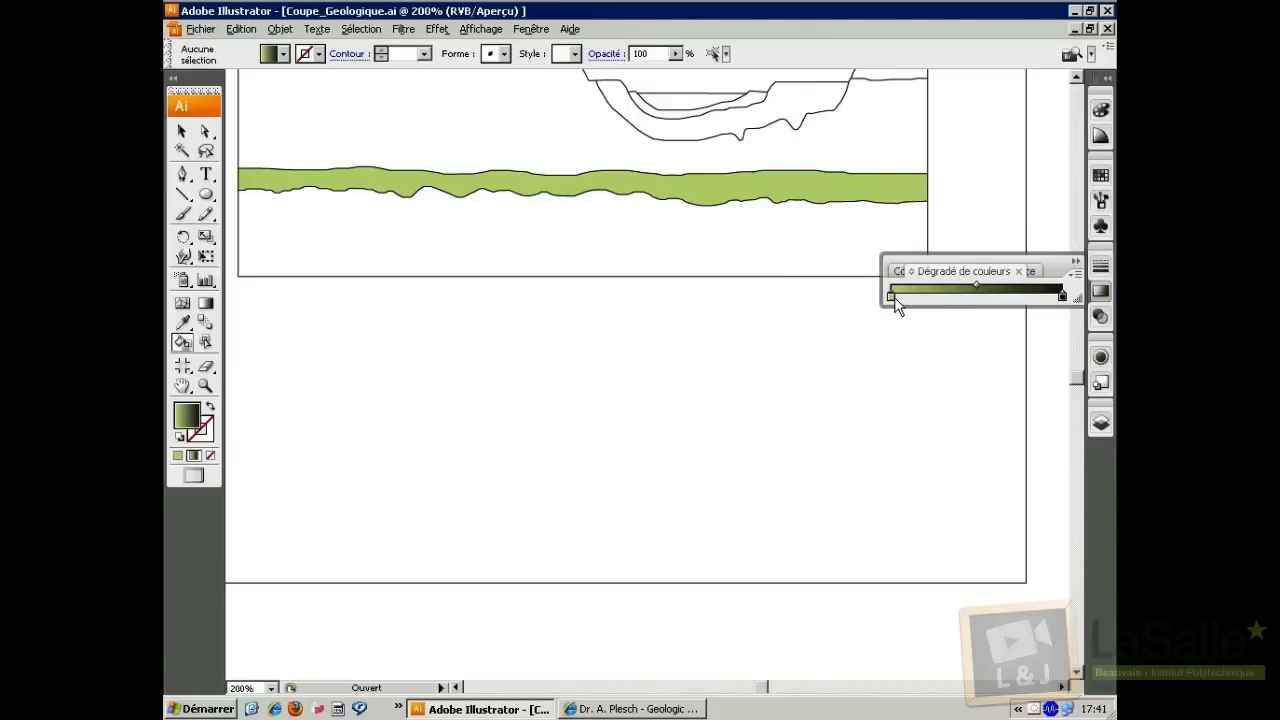
pyautogui.doubleClick(1062, 296)
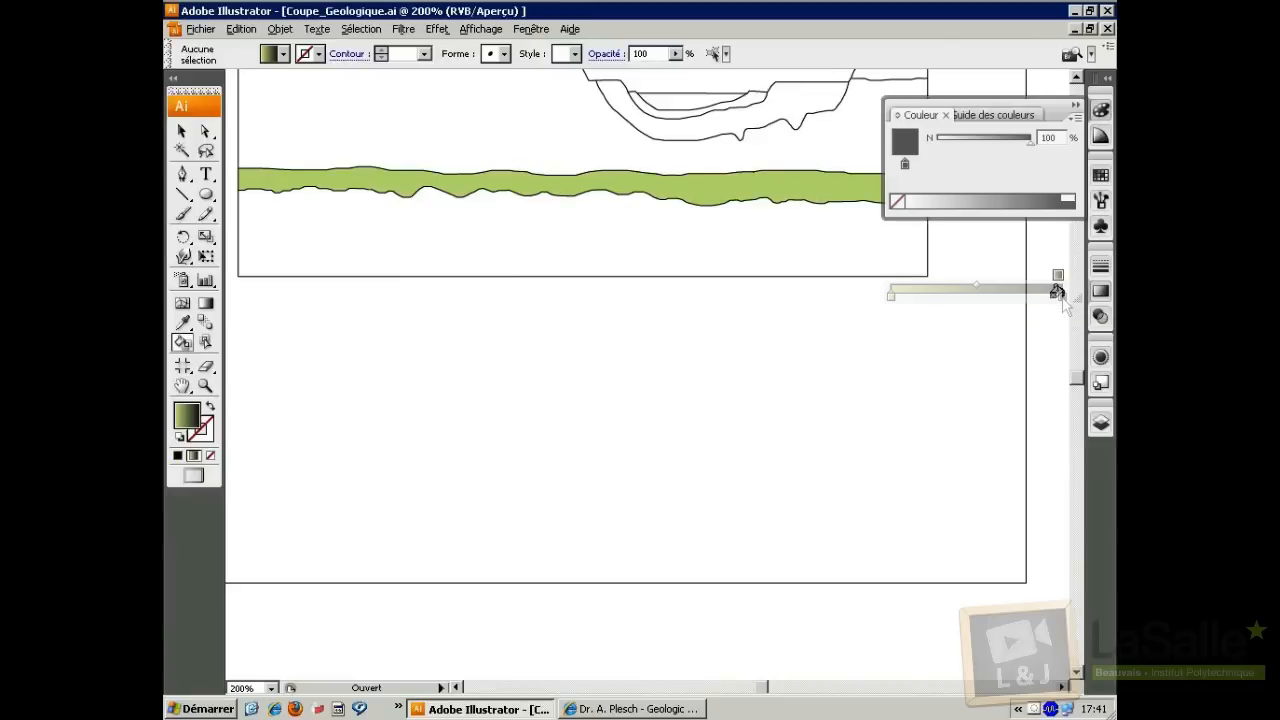
pyautogui.click(1076, 118)
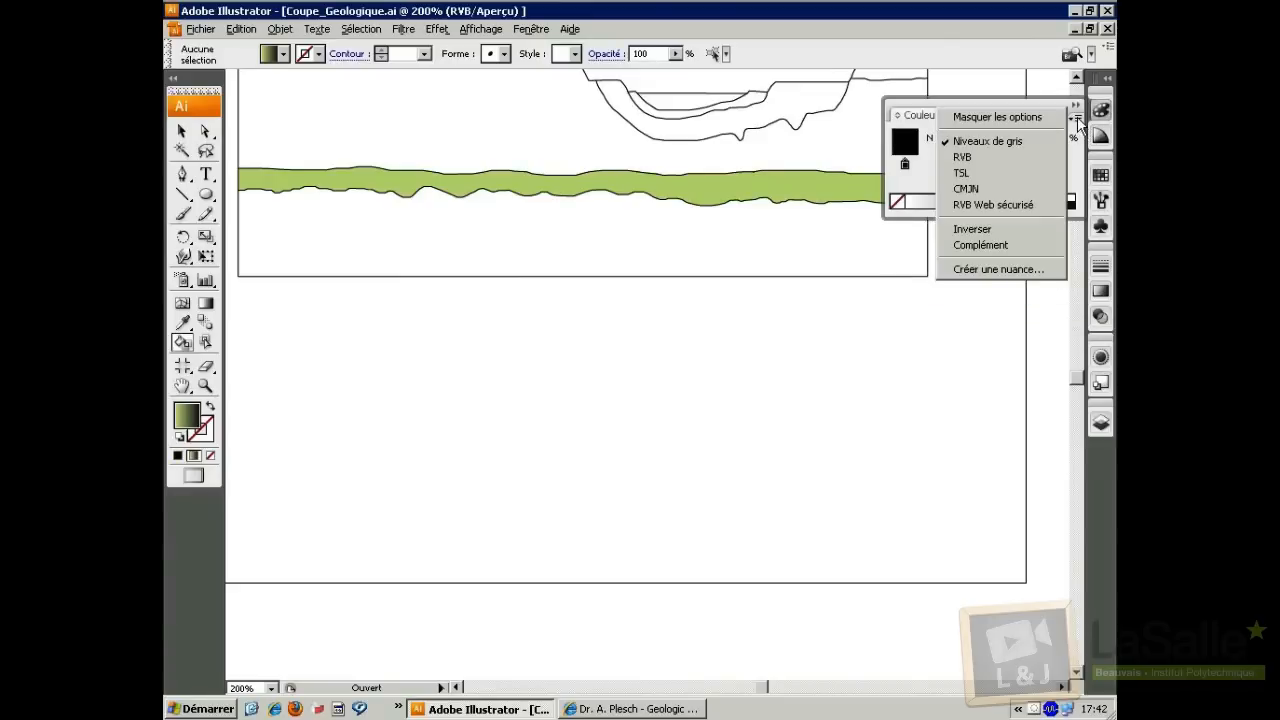
pyautogui.click(993, 163)
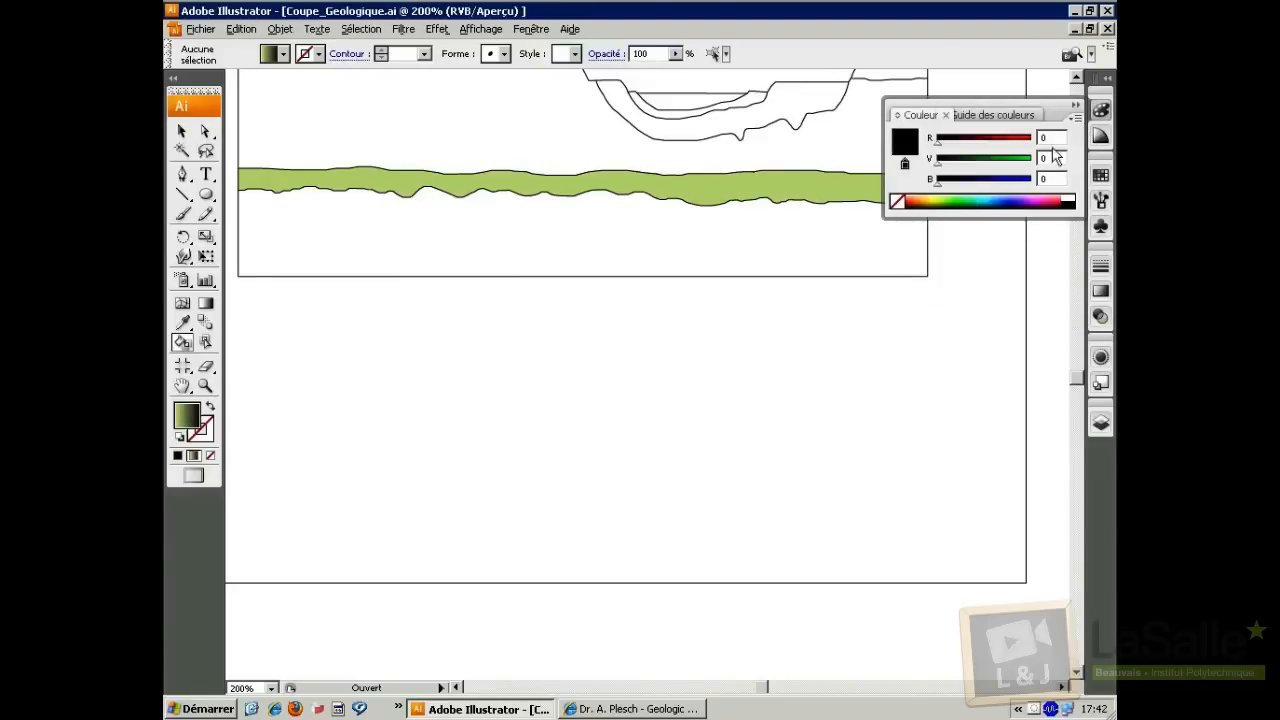
pyautogui.write('207')
pyautogui.press('Tab')
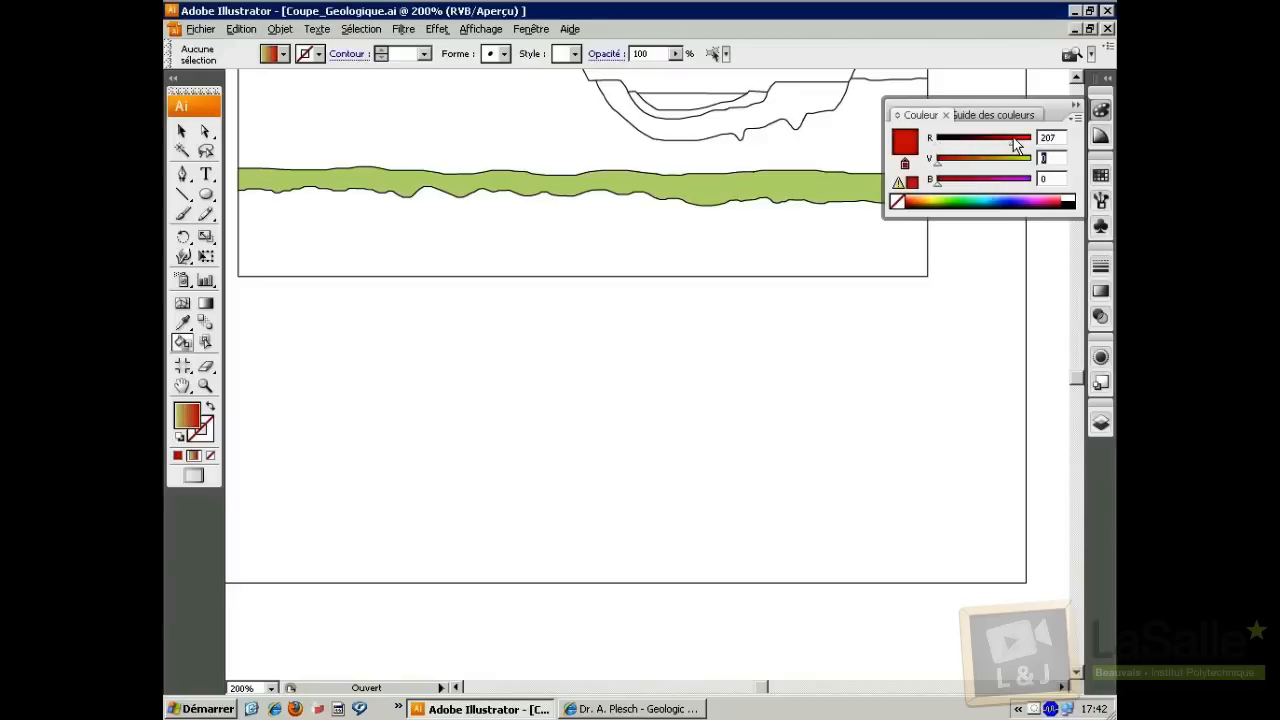
pyautogui.write('48')
pyautogui.press('Tab')
pyautogui.press('Return')
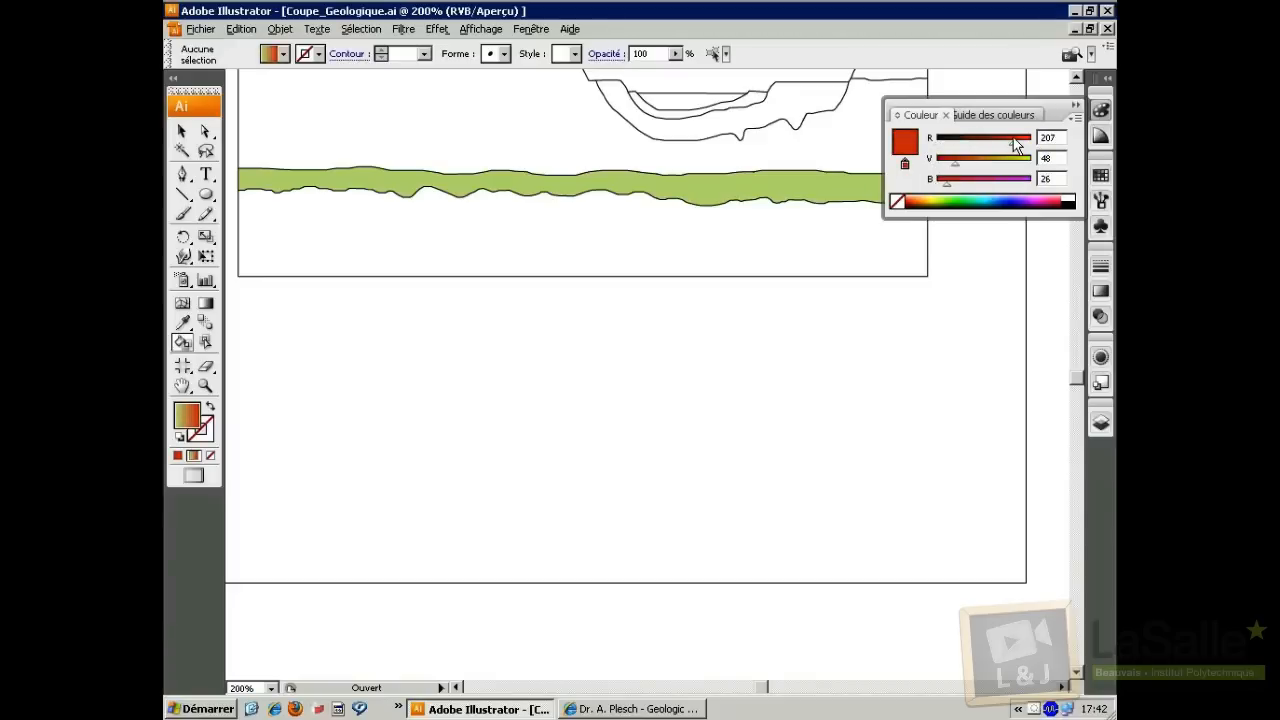
pyautogui.click(1073, 104)
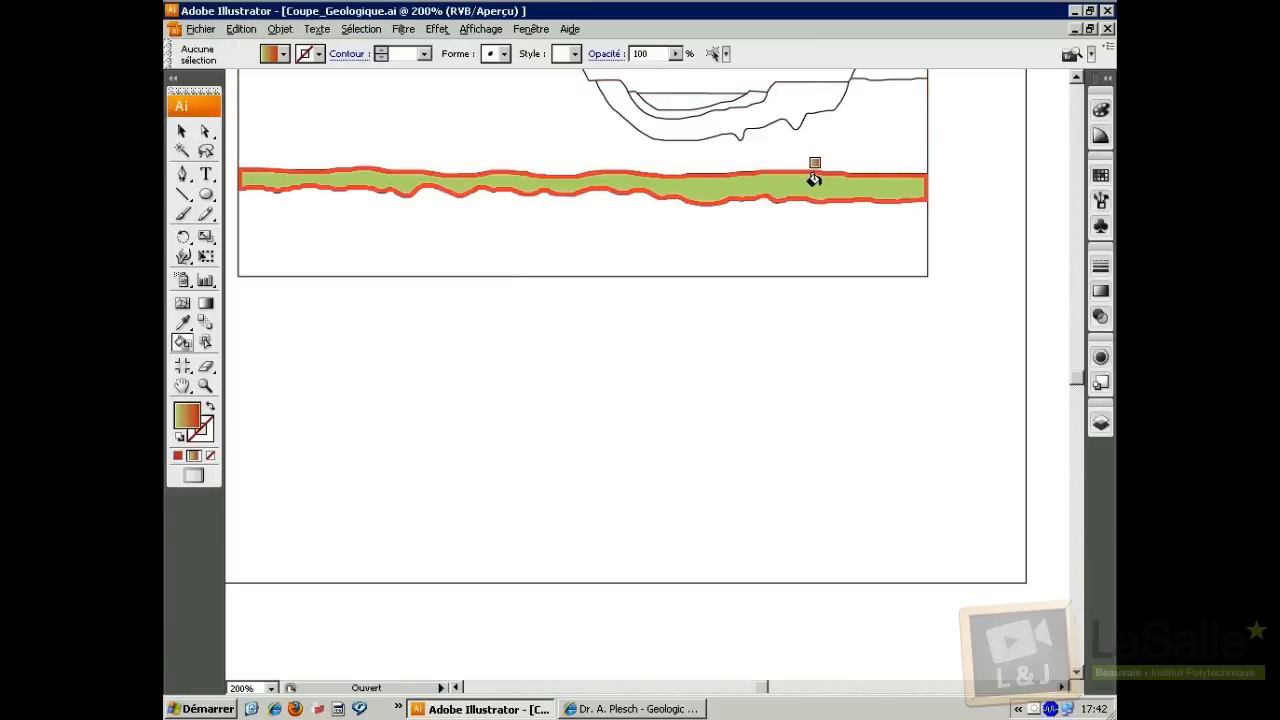
# Try adjusting the gradient's stops and recolour its start stop blue with R 0, V 12, B 255
pyautogui.click(1100, 292)
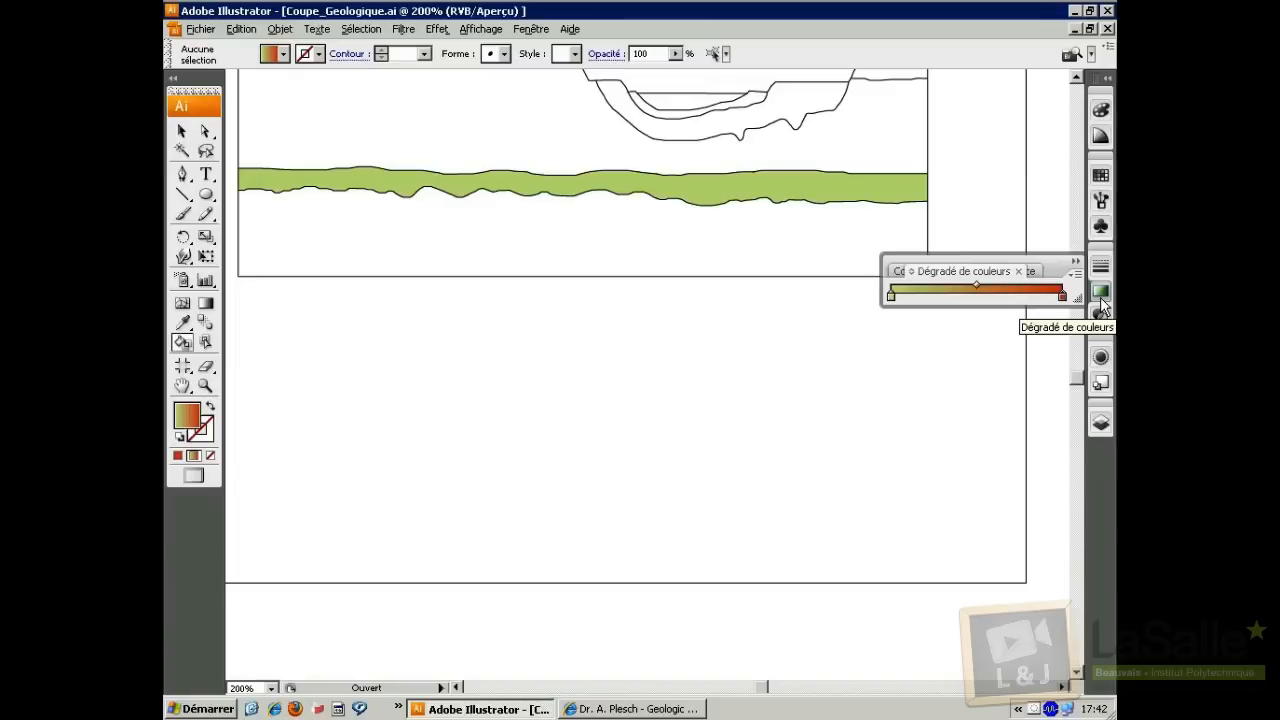
pyautogui.moveTo(1062, 299)
pyautogui.mouseDown()
pyautogui.moveTo(1003, 302)
pyautogui.moveTo(1063, 301)
pyautogui.mouseUp()
pyautogui.moveTo(976, 287)
pyautogui.mouseDown()
pyautogui.moveTo(932, 293)
pyautogui.moveTo(977, 292)
pyautogui.mouseUp()
pyautogui.click(990, 296)
pyautogui.doubleClick(989, 296)
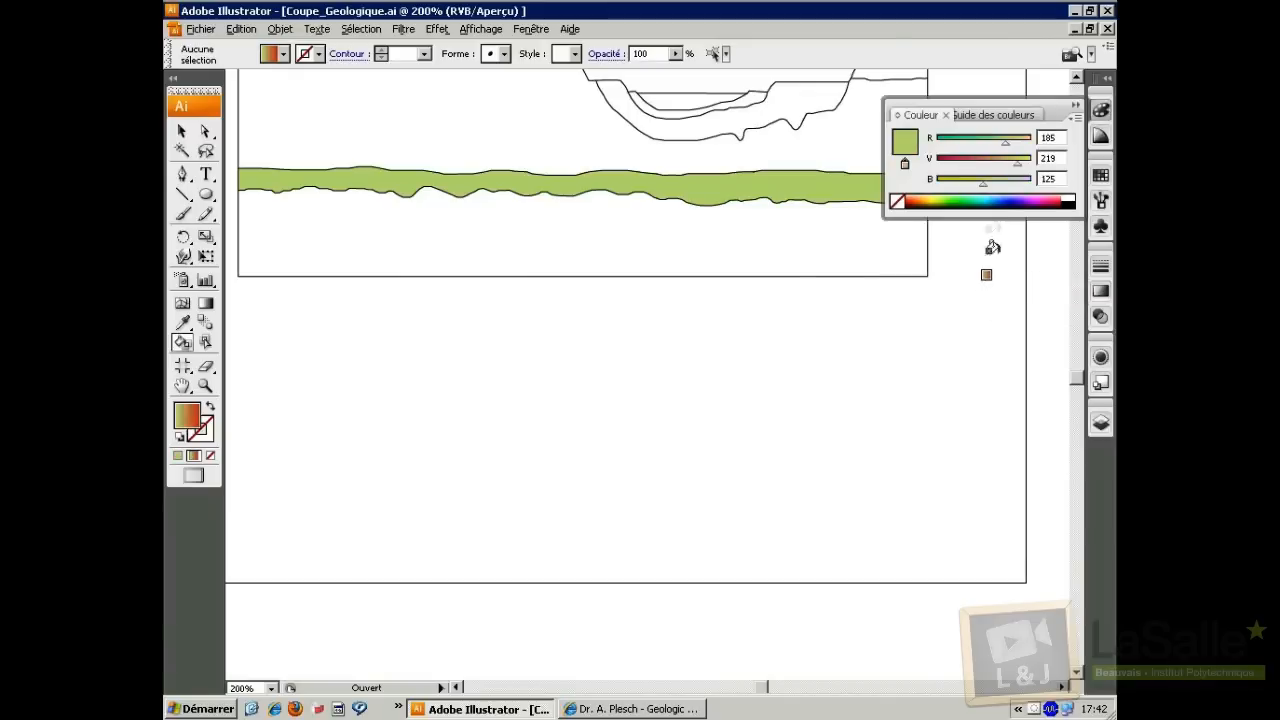
pyautogui.click(1014, 197)
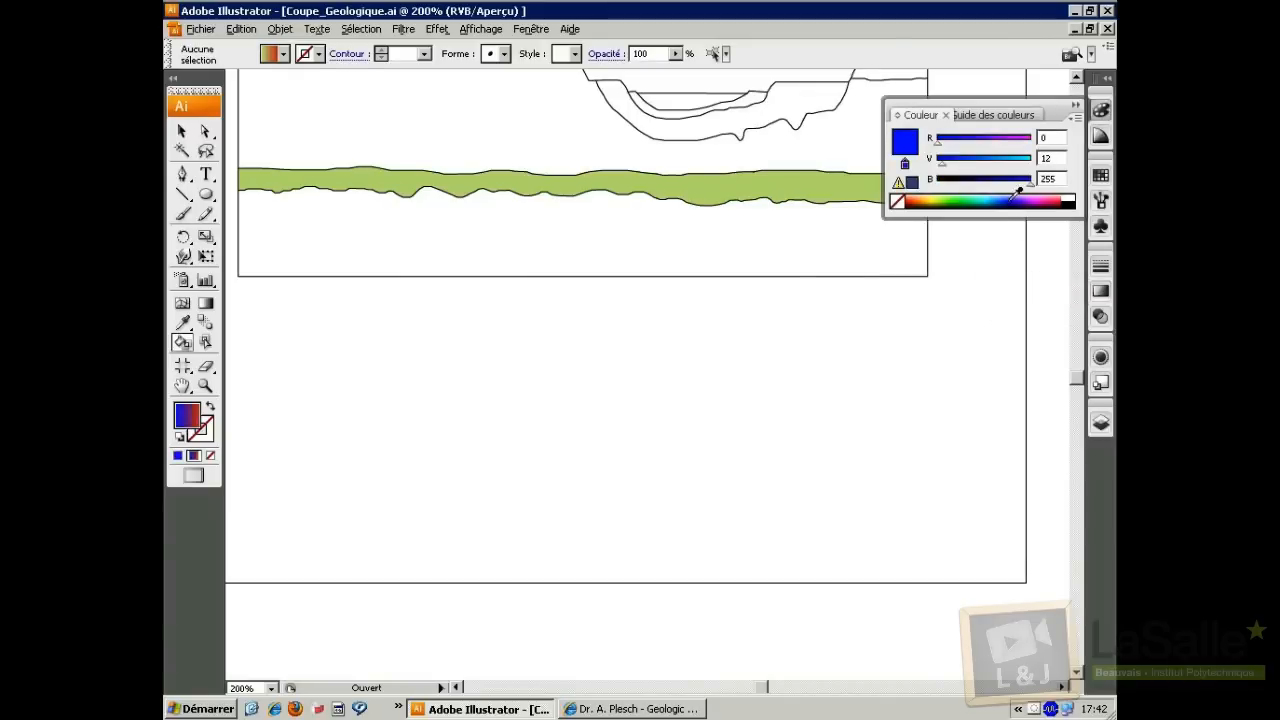
# Try adding an extra stop at the middle of the gradient and pulling it off the bar
pyautogui.click(1100, 292)
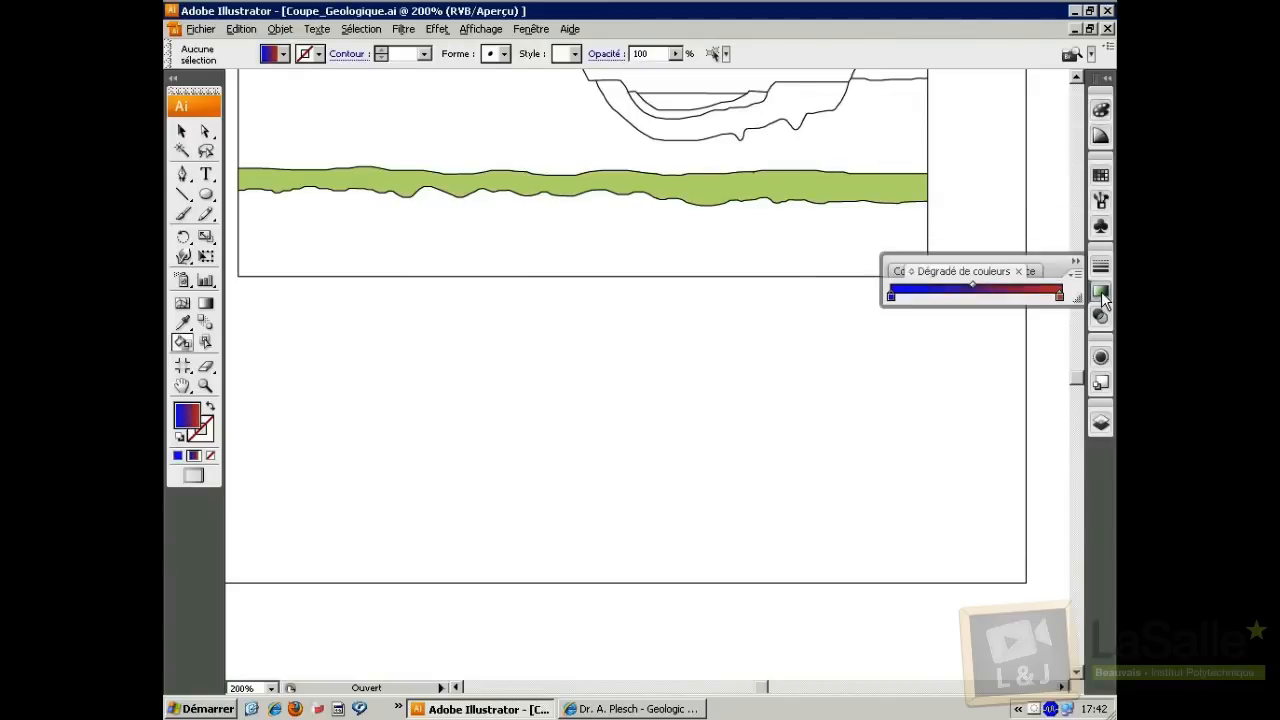
pyautogui.click(978, 298)
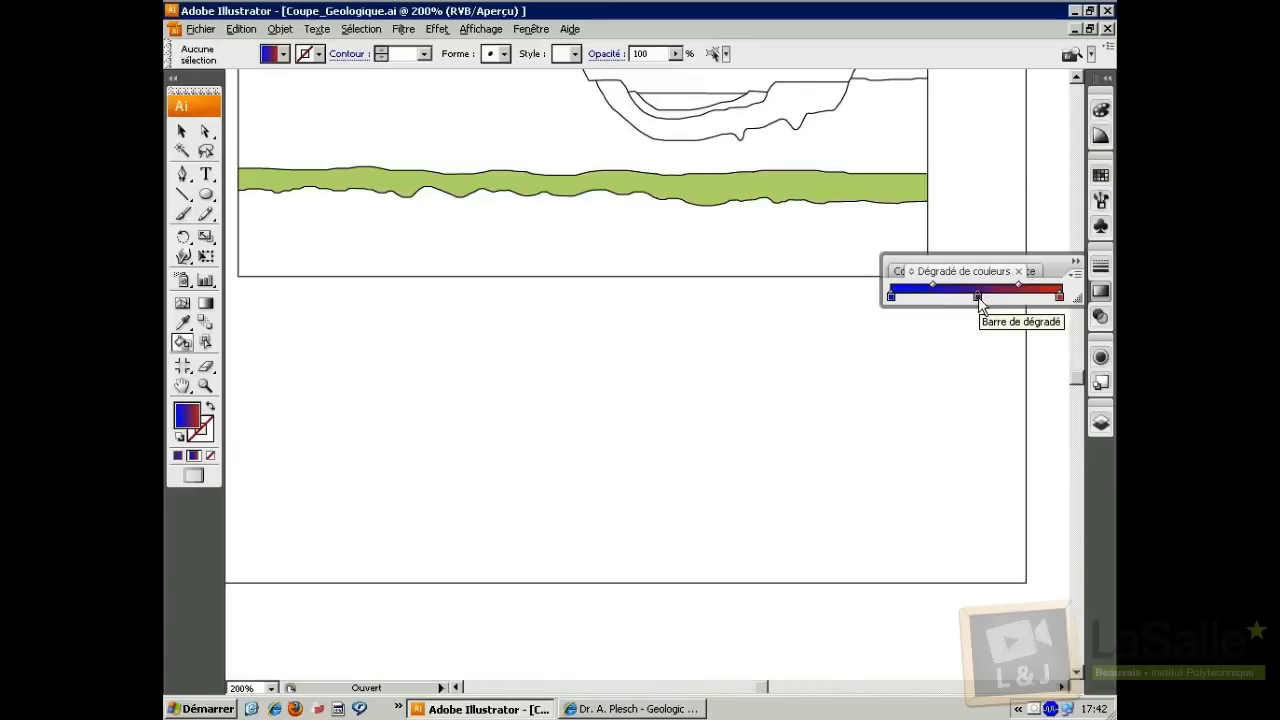
pyautogui.moveTo(978, 298); pyautogui.dragTo(980, 334)
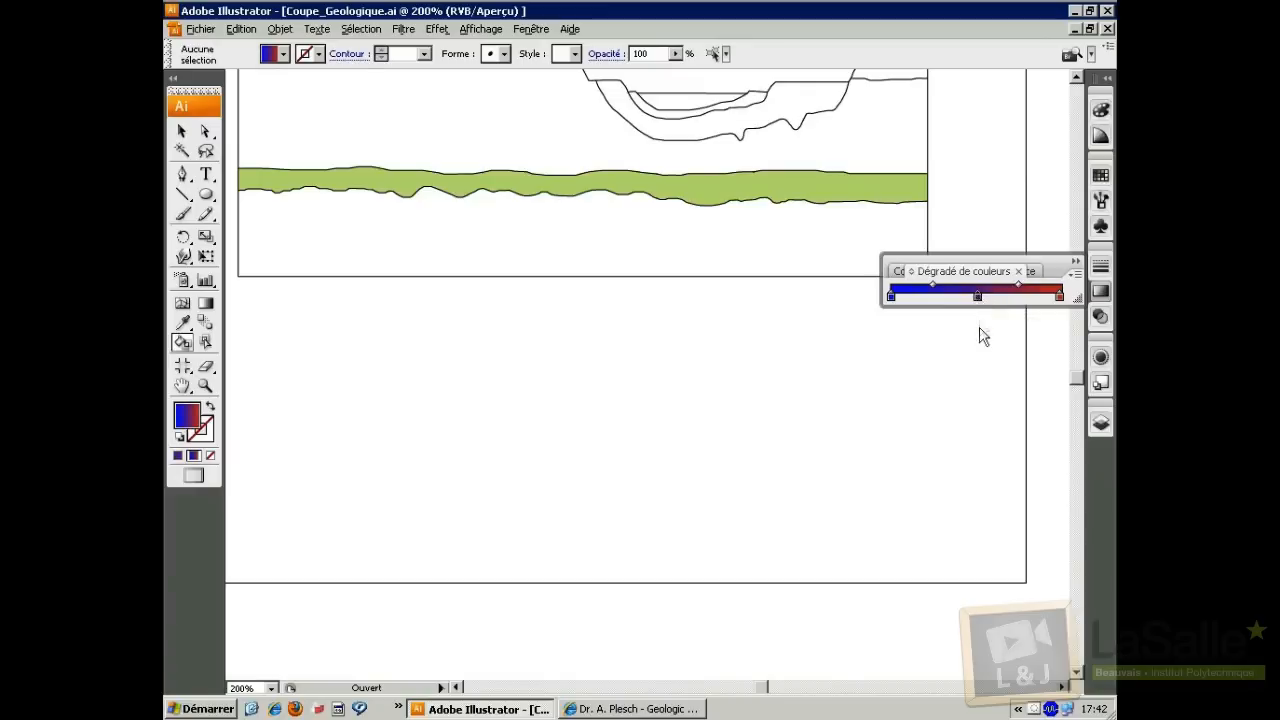
# Set the gradient's blue start stop to green with R 185, V 219, B 125
pyautogui.doubleClick(891, 296)
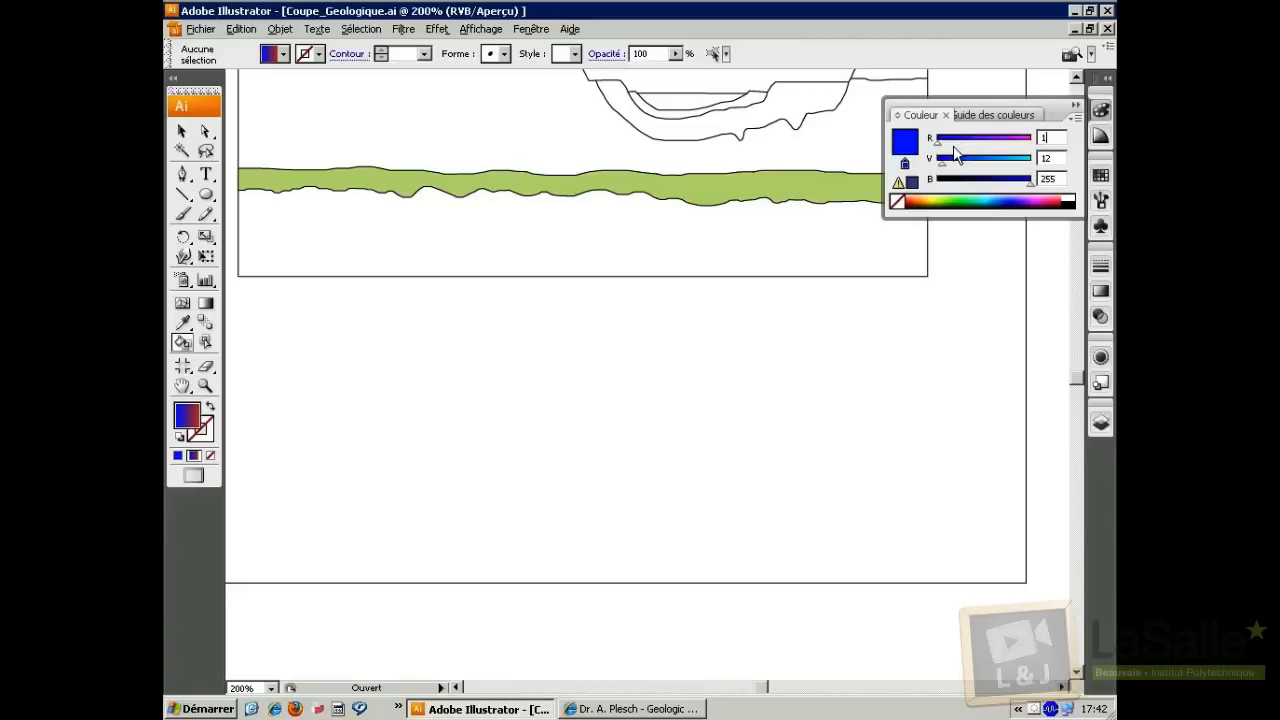
pyautogui.press('Tab')
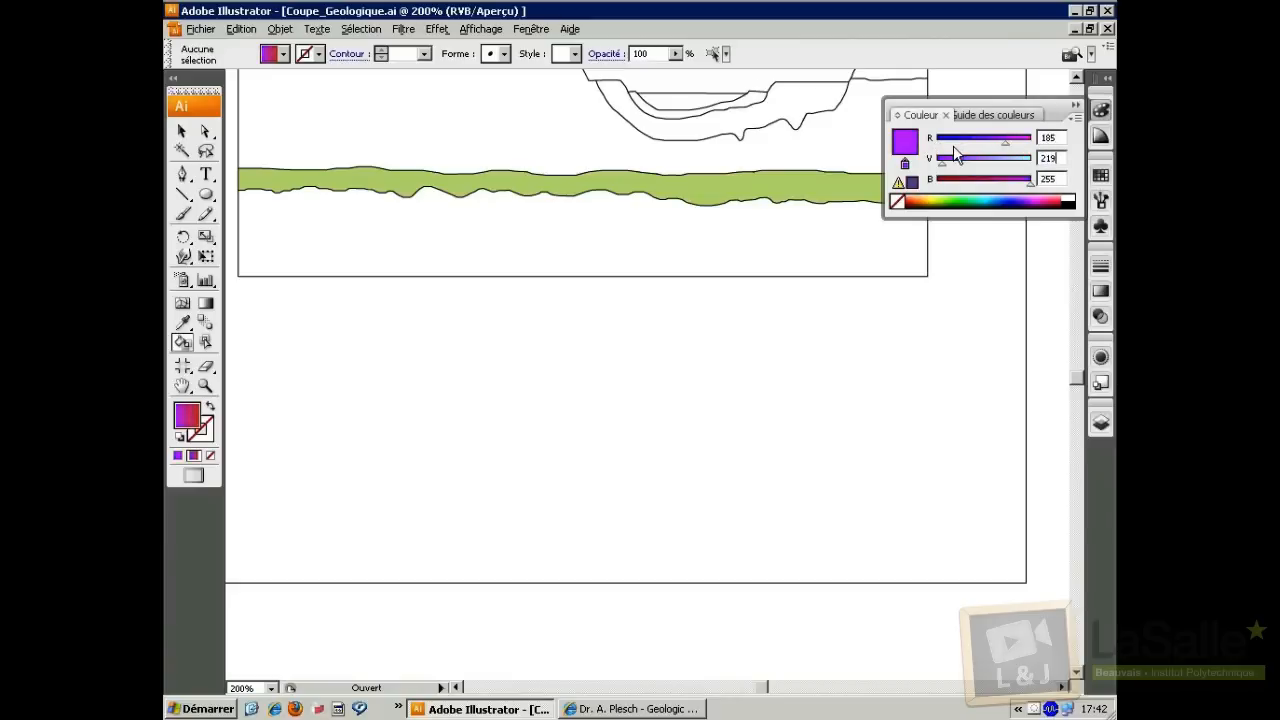
pyautogui.write('219')
pyautogui.press('Tab')
pyautogui.write('125')
pyautogui.press('Return')
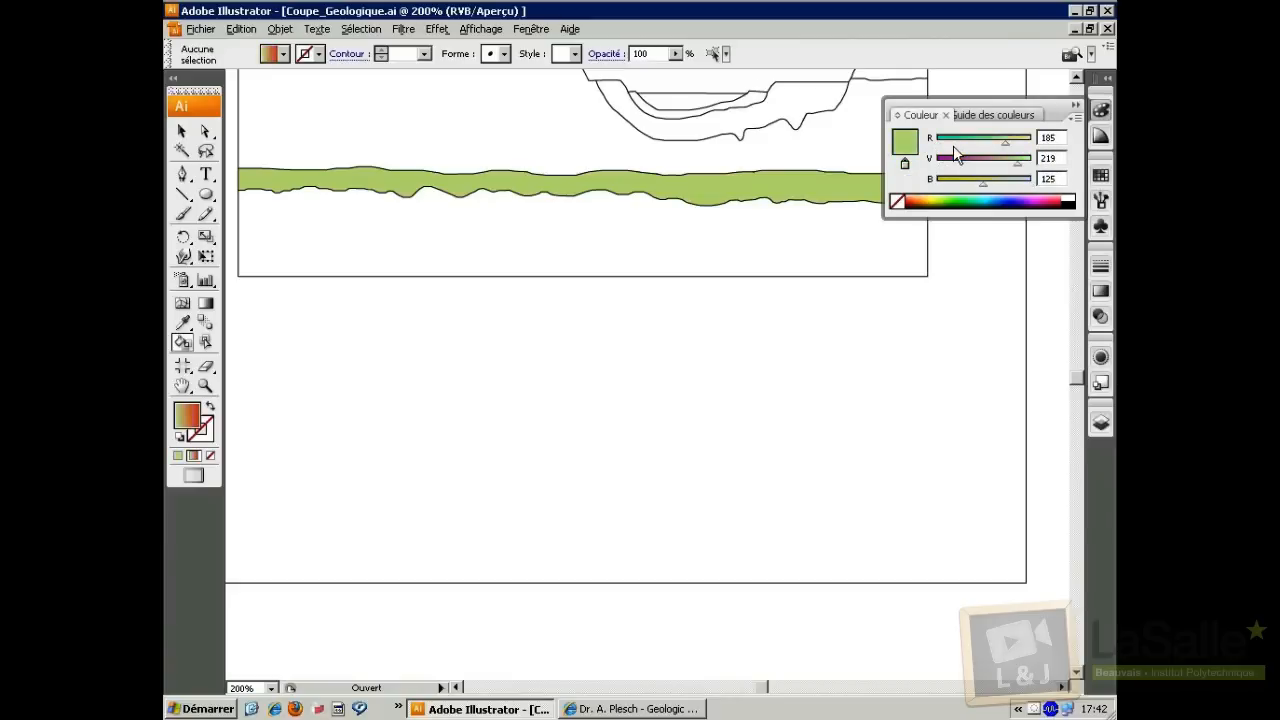
# Fill the Argile à silex band with the green-to-red gradient using Live Paint
pyautogui.click(1100, 291)
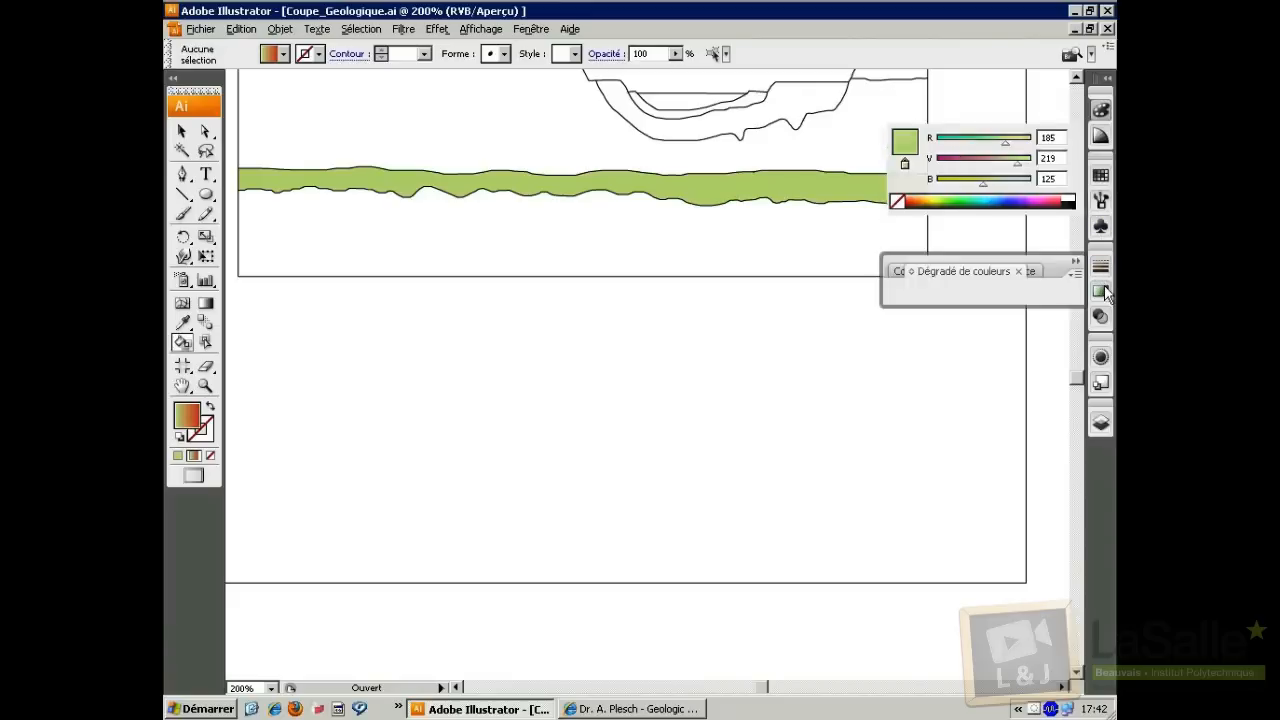
pyautogui.click(692, 183)
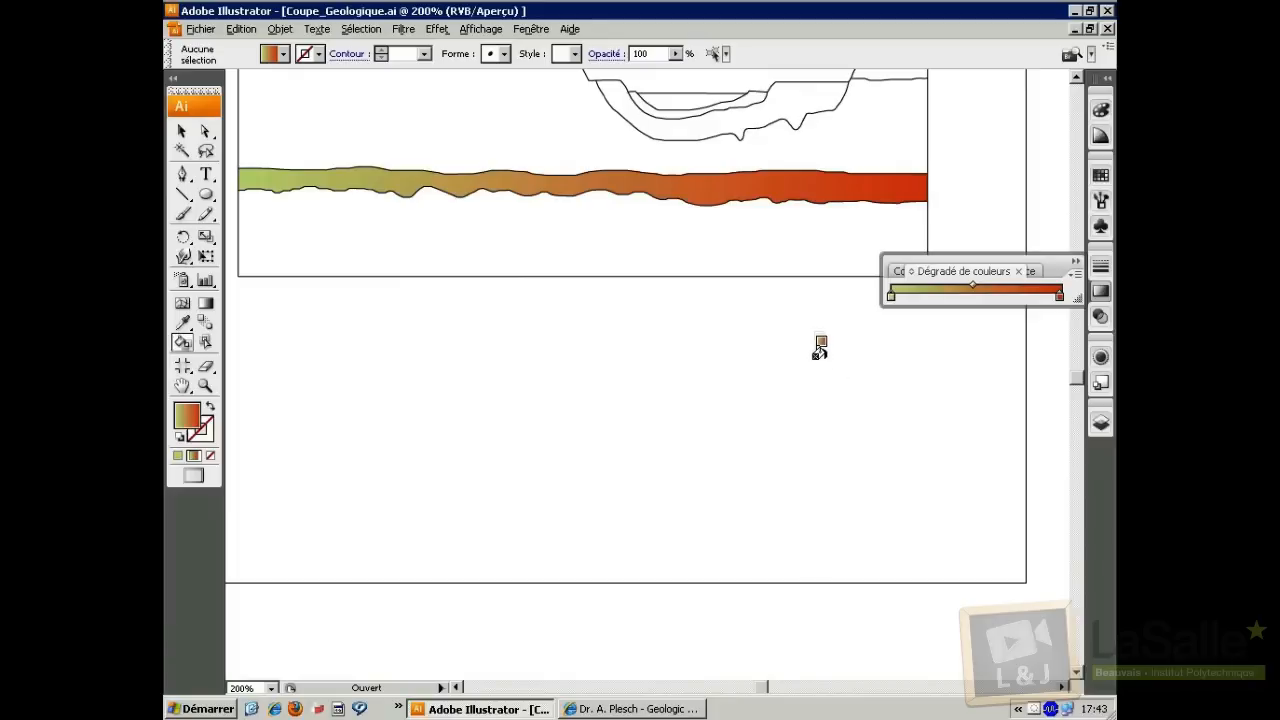
pyautogui.moveTo(815, 336); pyautogui.dragTo(318, 340)
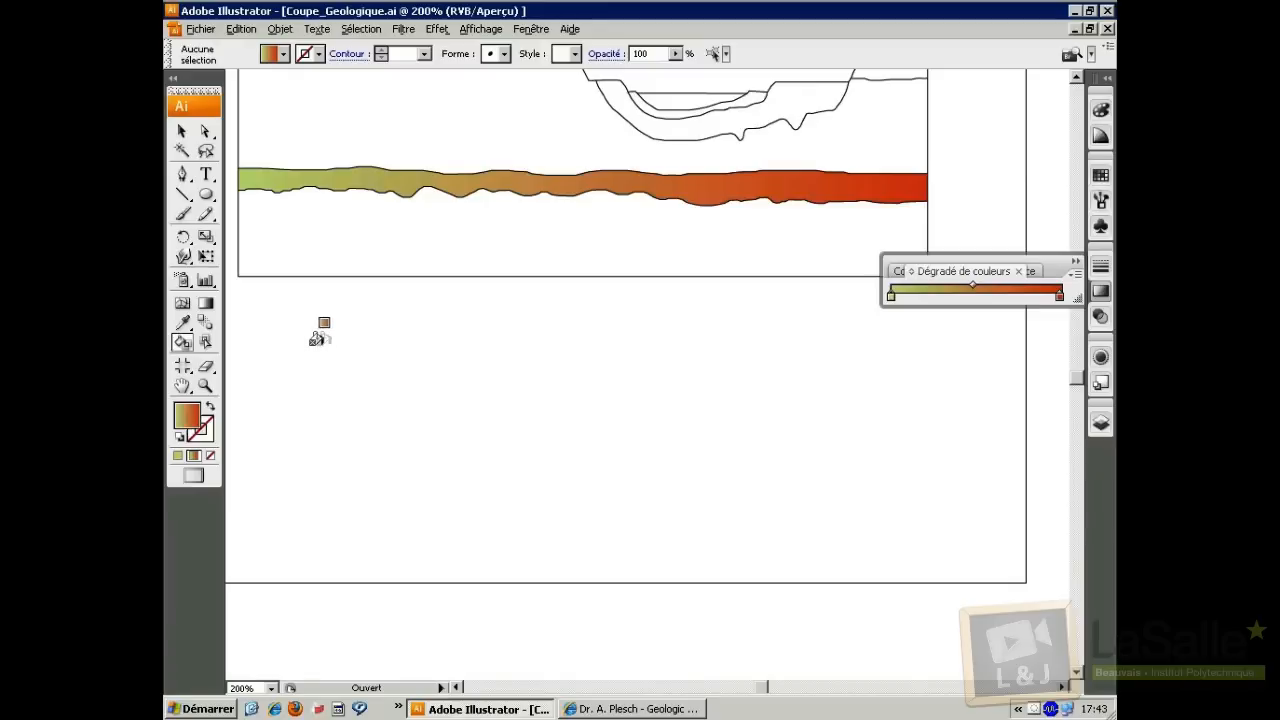
# Select the Argile à silex Live Paint group and activate the Gradient tool for redirecting its fill
pyautogui.click(206, 308)
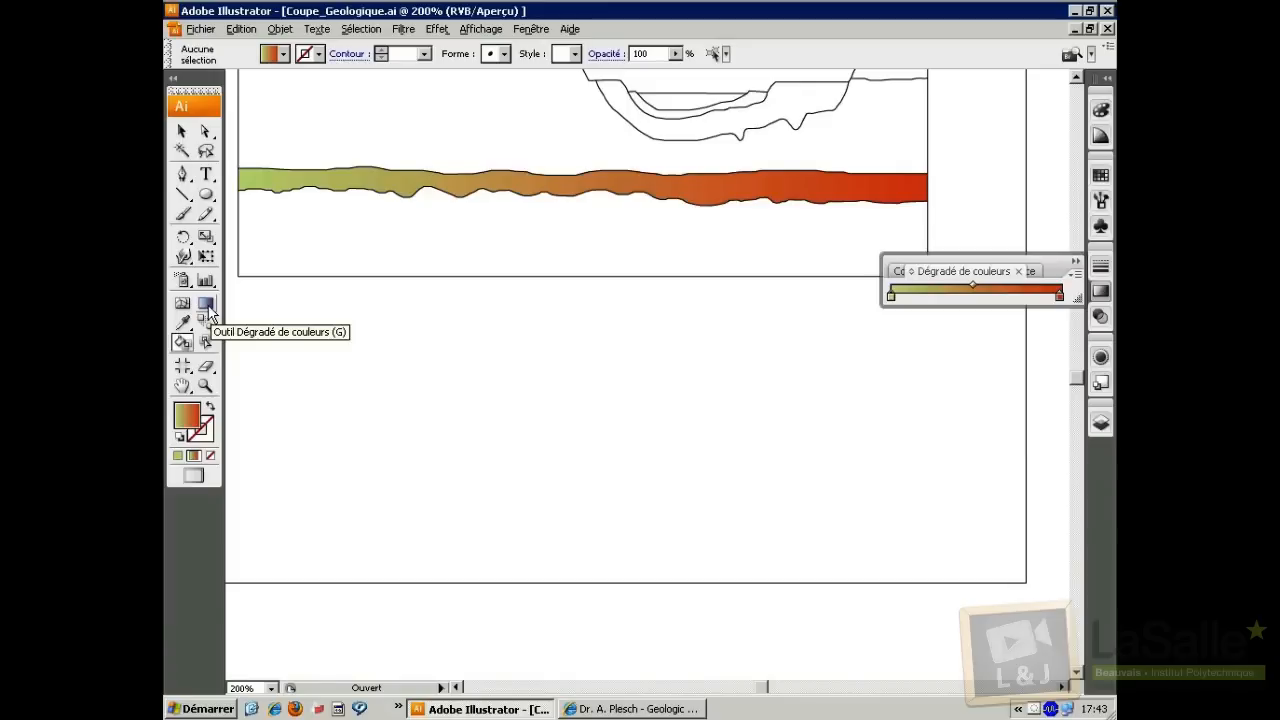
pyautogui.click(207, 306)
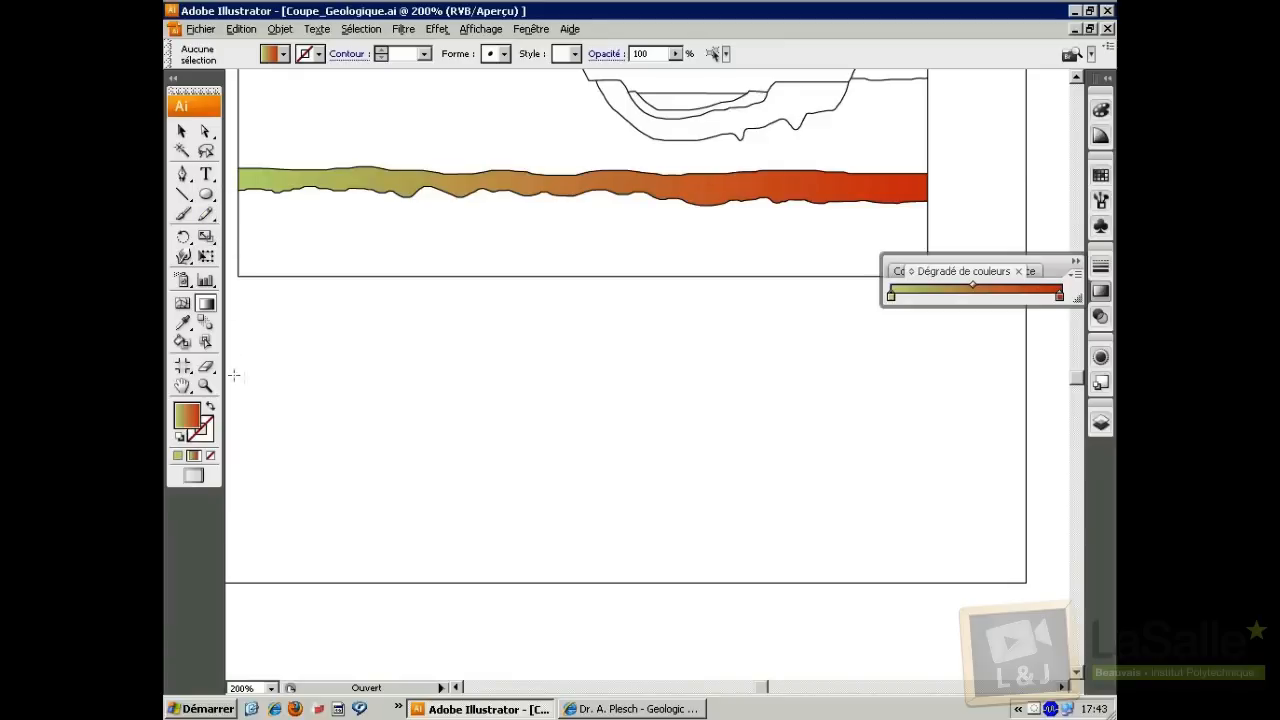
pyautogui.click(183, 137)
pyautogui.click(349, 189)
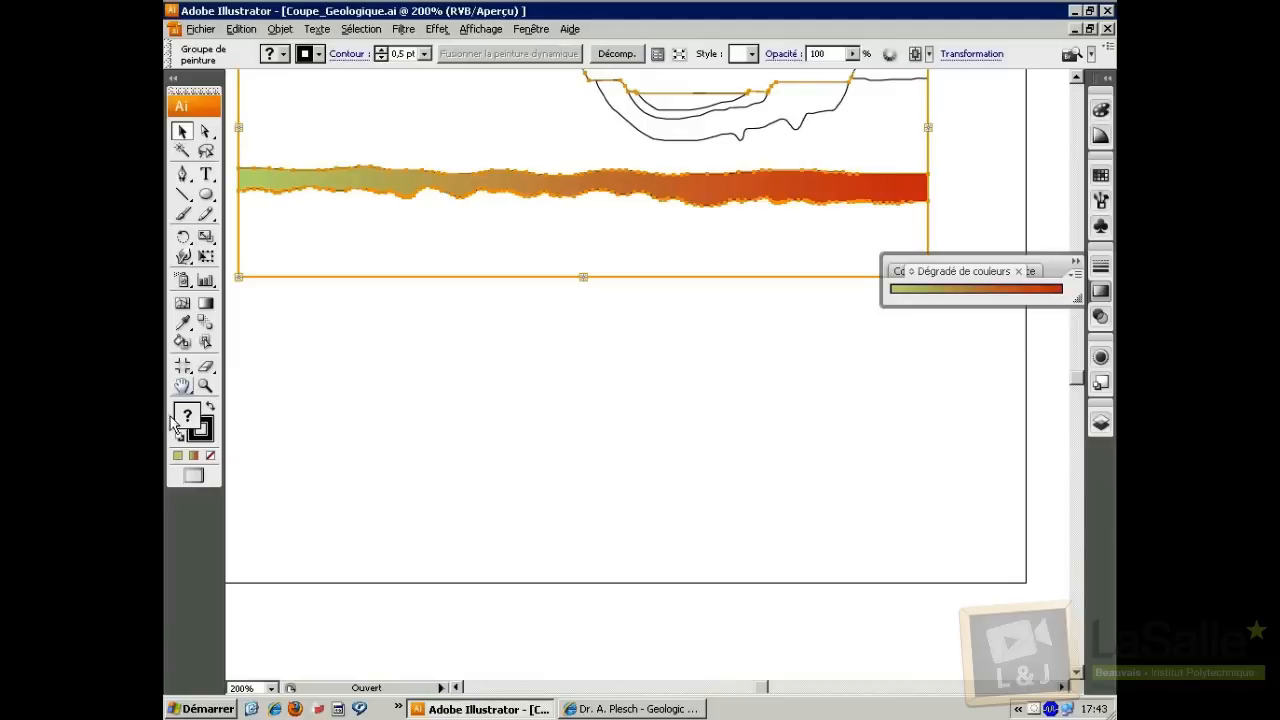
pyautogui.click(205, 303)
# Try redirecting the gradient horizontally, first leftwards over a short central stretch, then rightwards along almost the whole band
pyautogui.moveTo(736, 185); pyautogui.dragTo(618, 185)
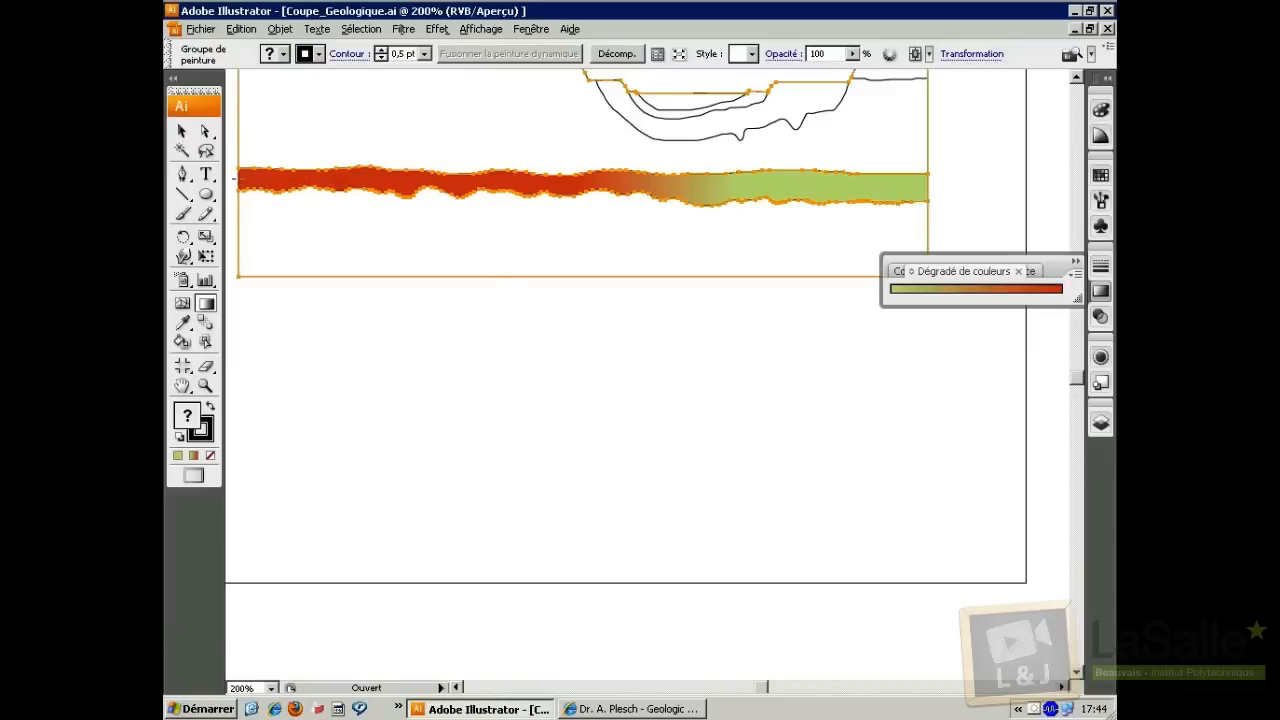
pyautogui.moveTo(235, 179); pyautogui.dragTo(840, 184)
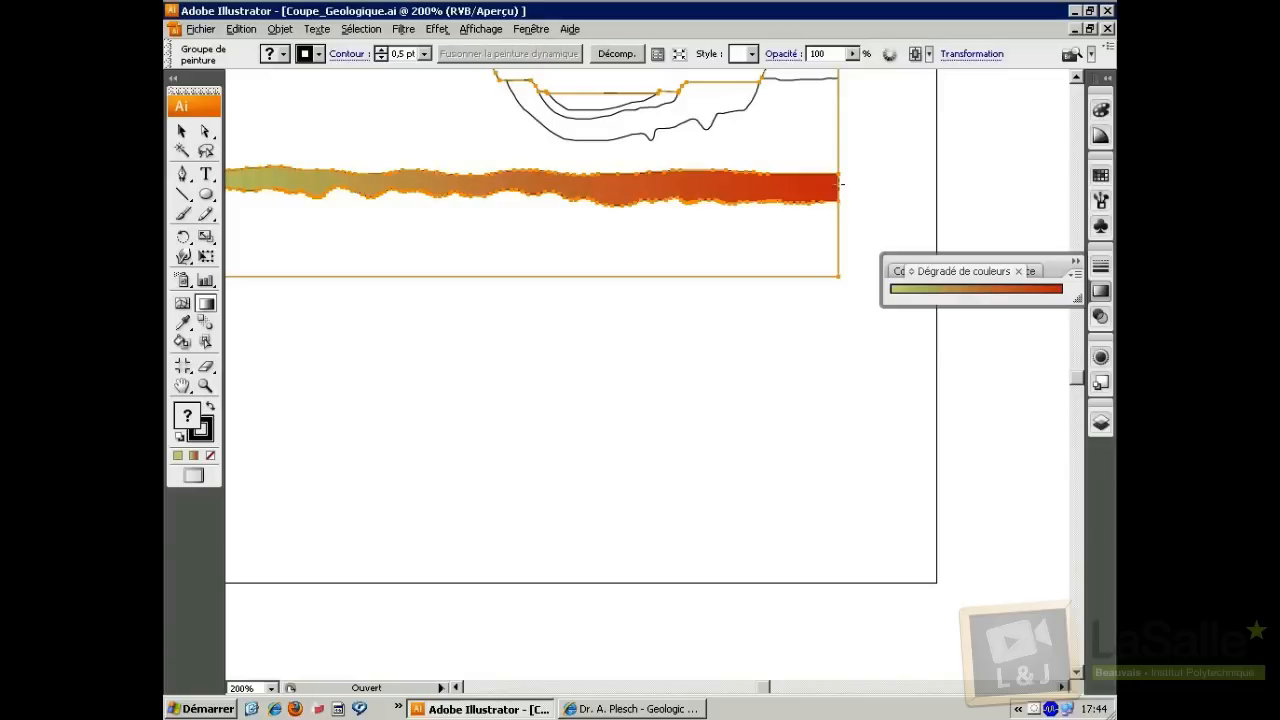
# Orient the band's gradient vertically, trying it downwards first and then upwards so it runs from green at the base to red above
pyautogui.click(457, 687)
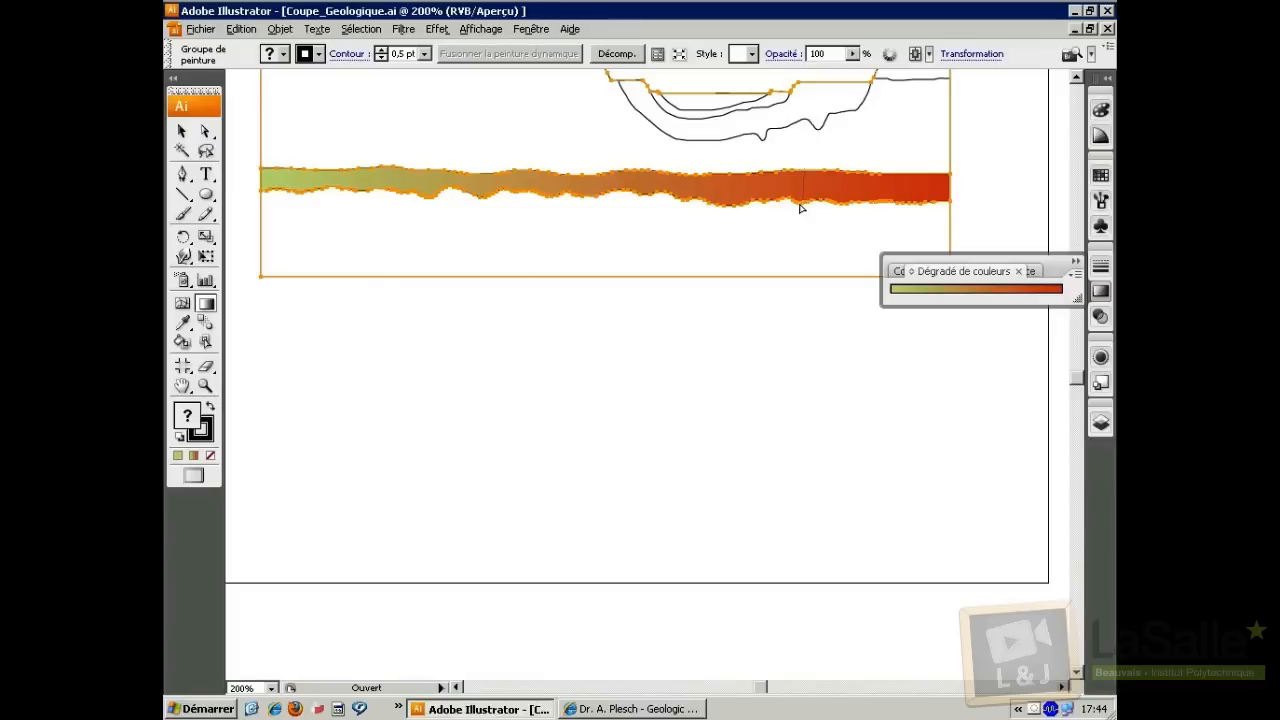
pyautogui.moveTo(805, 172); pyautogui.dragTo(805, 205)
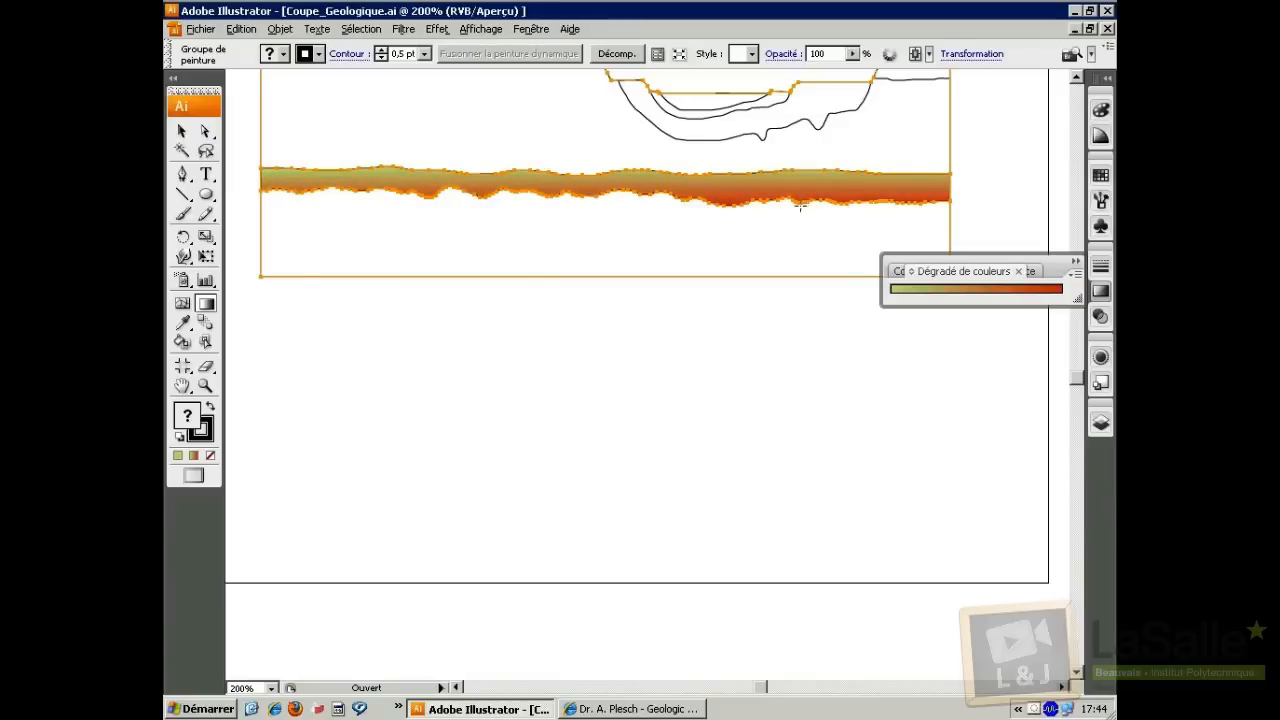
pyautogui.moveTo(735, 208); pyautogui.dragTo(731, 167)
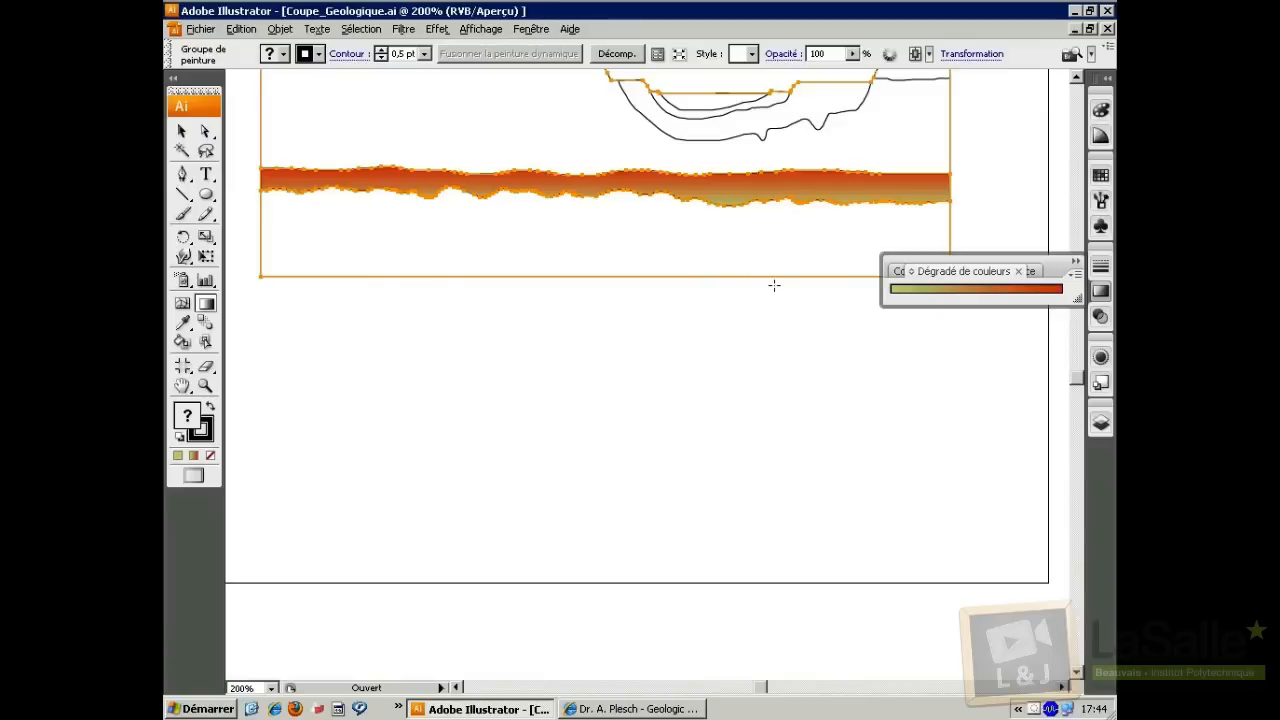
# Select all the artwork on the Argile à silex layer, remove its stroke and deselect it
pyautogui.click(1076, 78)
pyautogui.click(1077, 80)
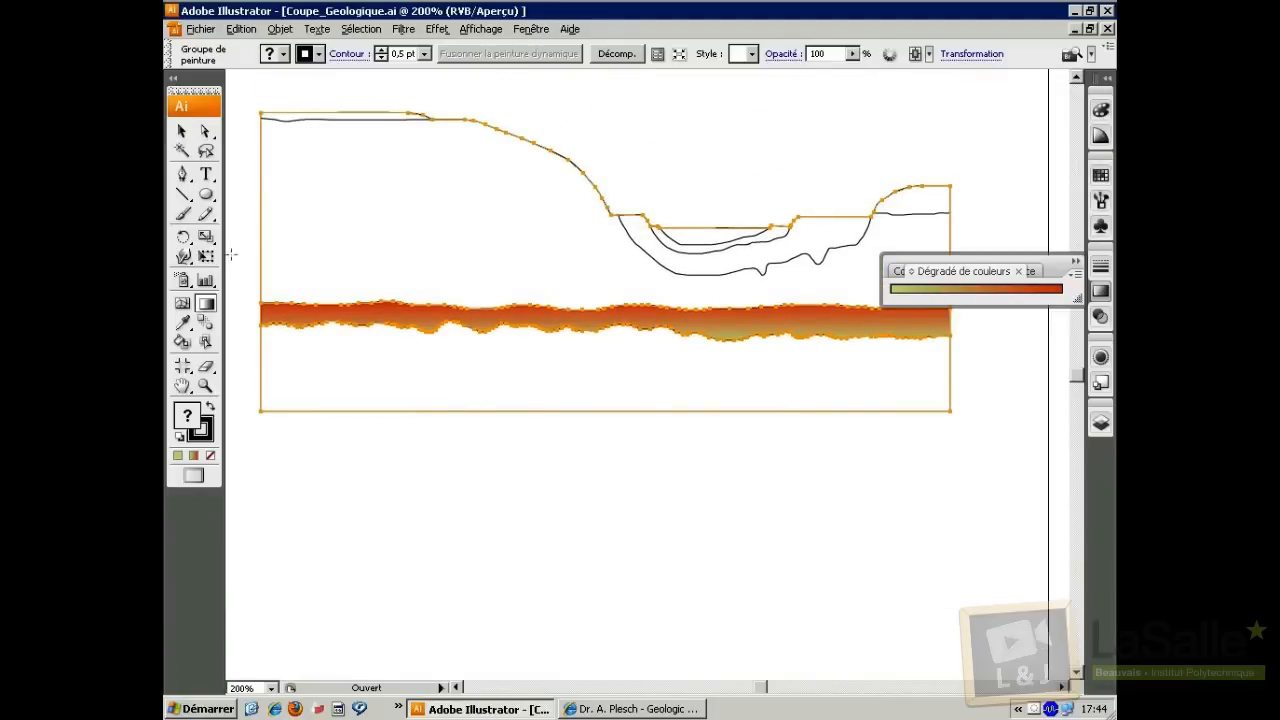
pyautogui.click(180, 128)
pyautogui.hotkey('ctrl', 'a')
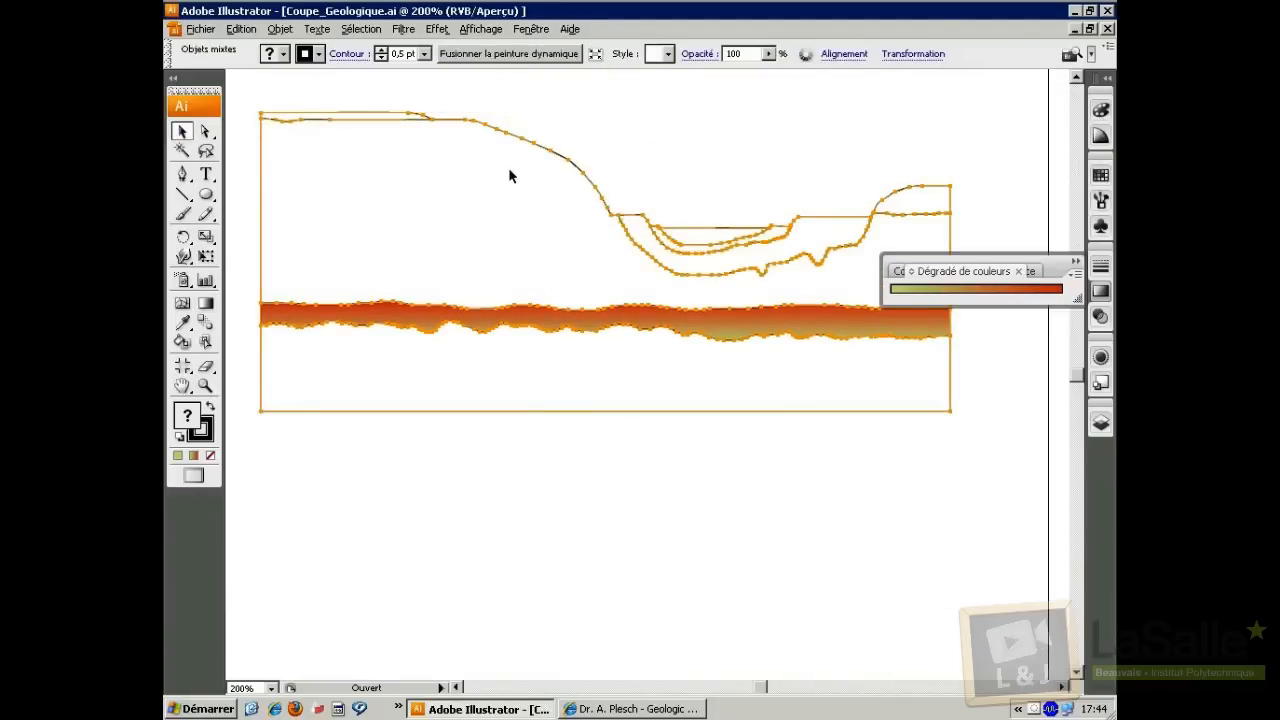
pyautogui.click(200, 428)
pyautogui.click(210, 455)
pyautogui.click(798, 458)
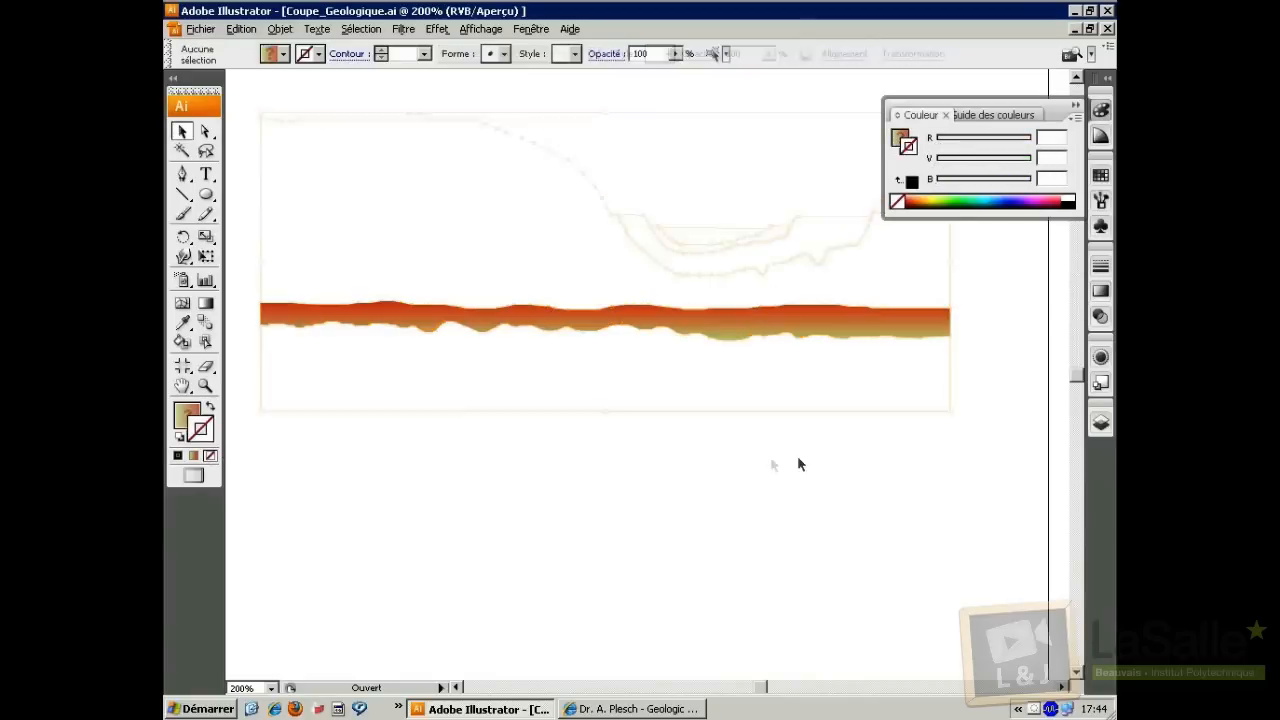
# Show the hidden Tracé, Eau and both Alluvions récentes layers along with the Argile à silex layer
pyautogui.click(1100, 422)
pyautogui.click(895, 445)
pyautogui.click(895, 483)
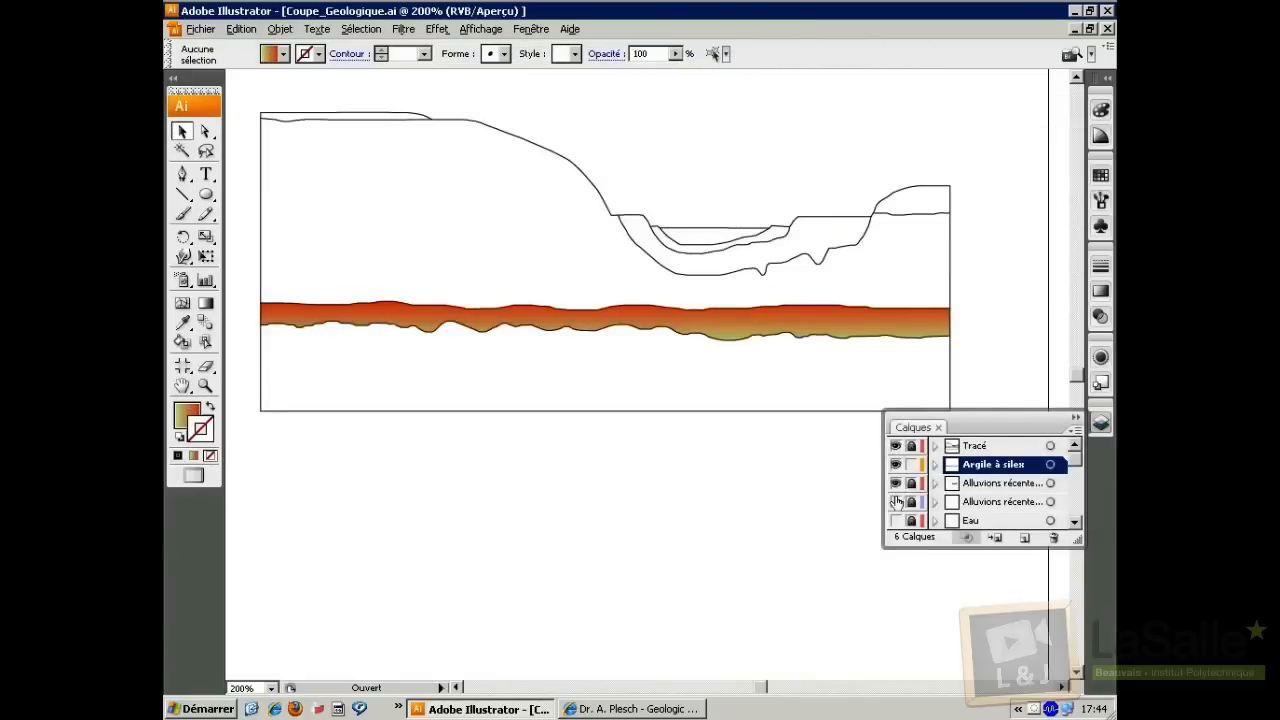
pyautogui.click(895, 501)
pyautogui.click(895, 520)
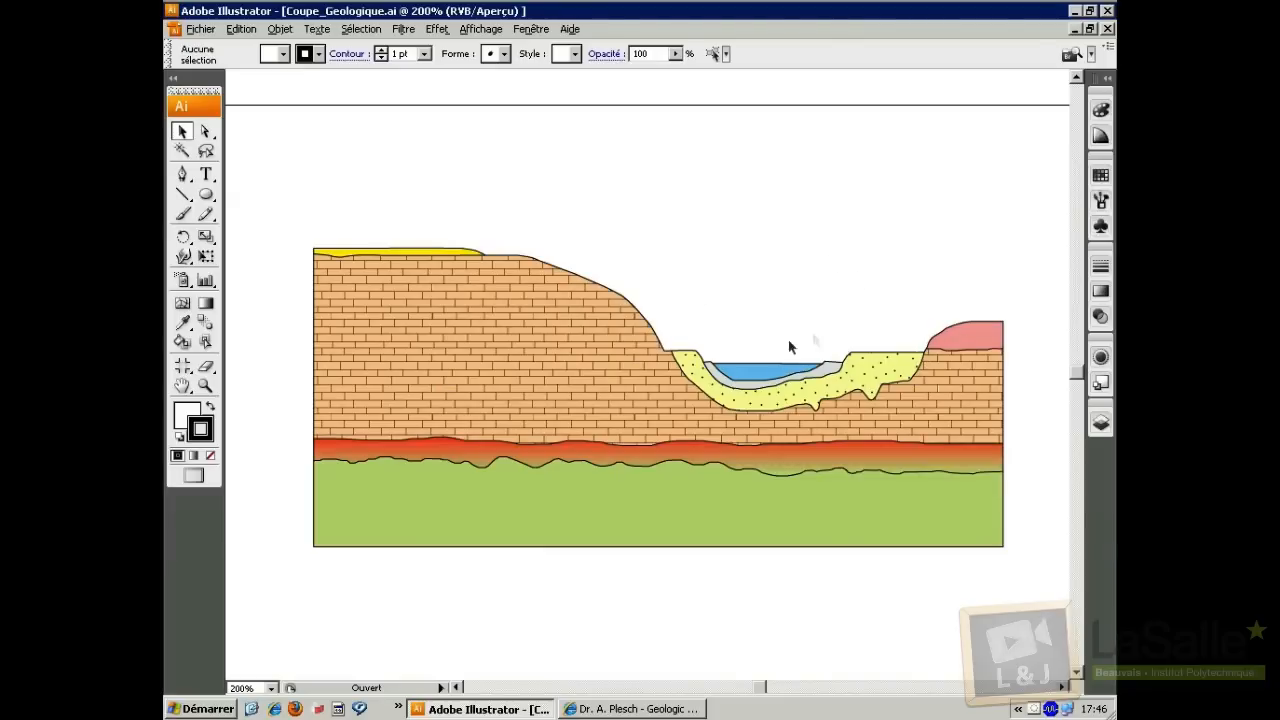
# Show the Image De Fond layer behind the coloured section and bring the legend below it into view
pyautogui.click(1100, 422)
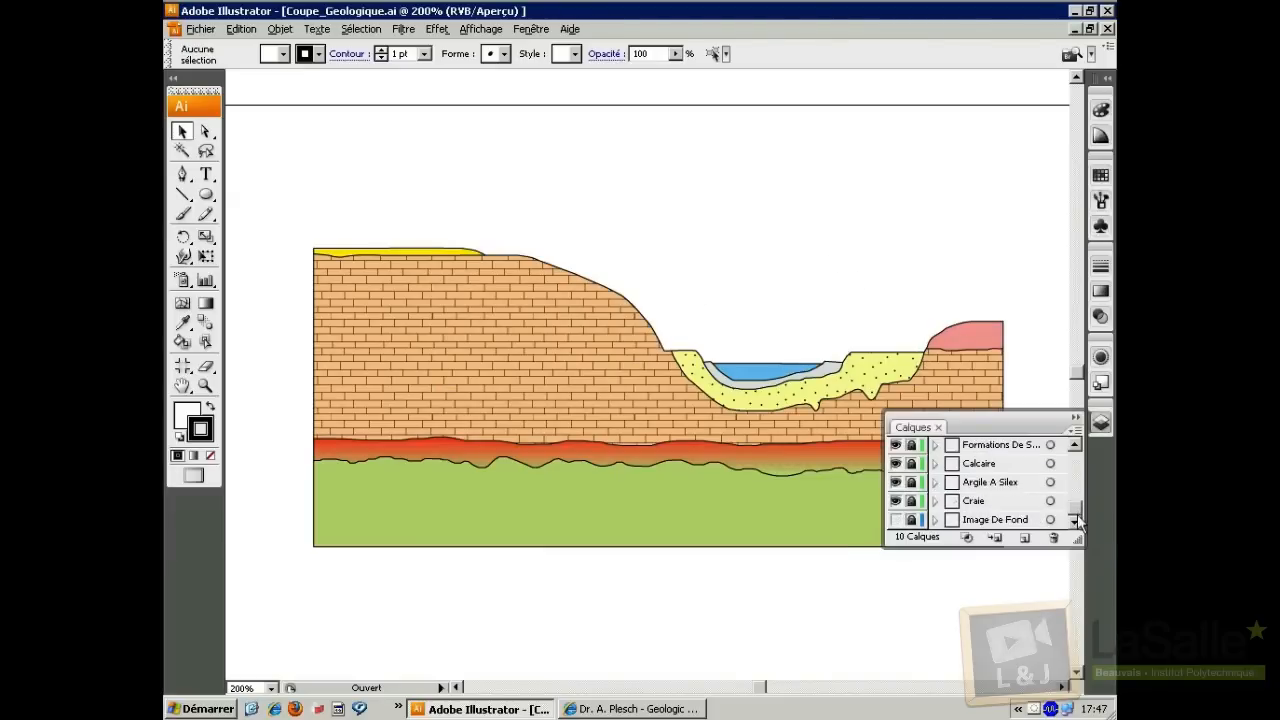
pyautogui.click(894, 520)
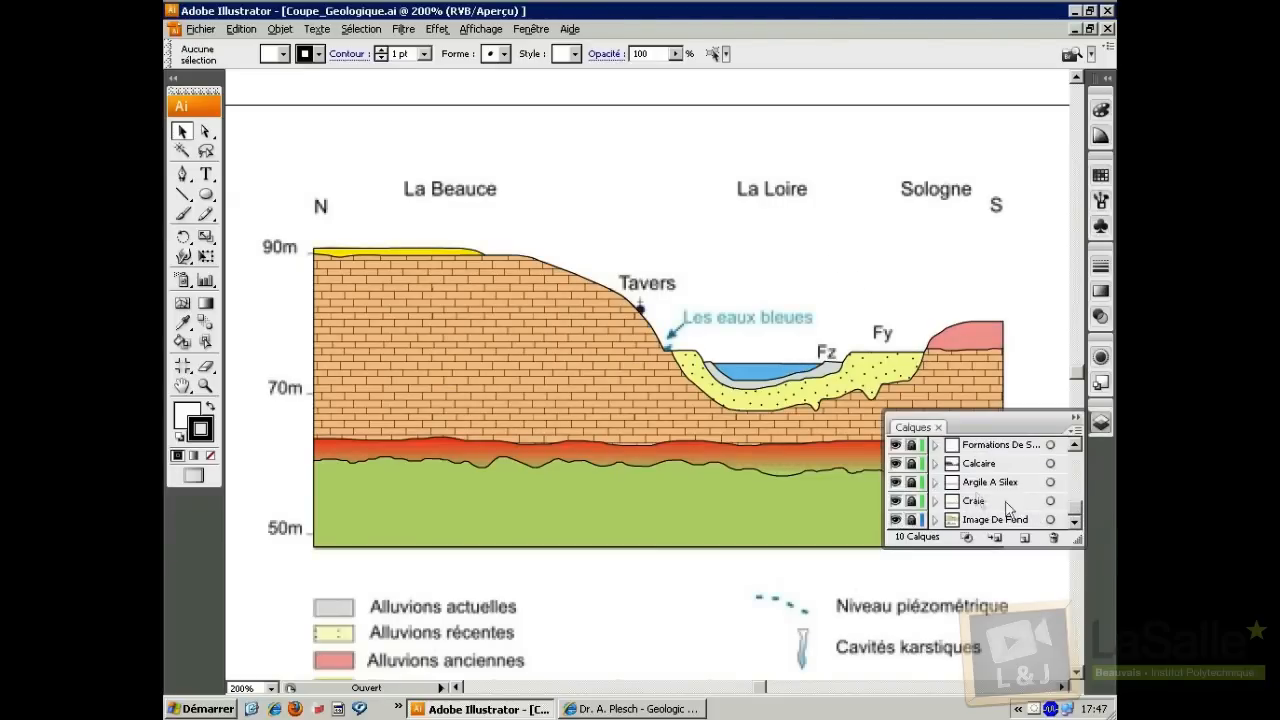
pyautogui.click(1076, 672)
pyautogui.scroll(-5, 1076, 675)
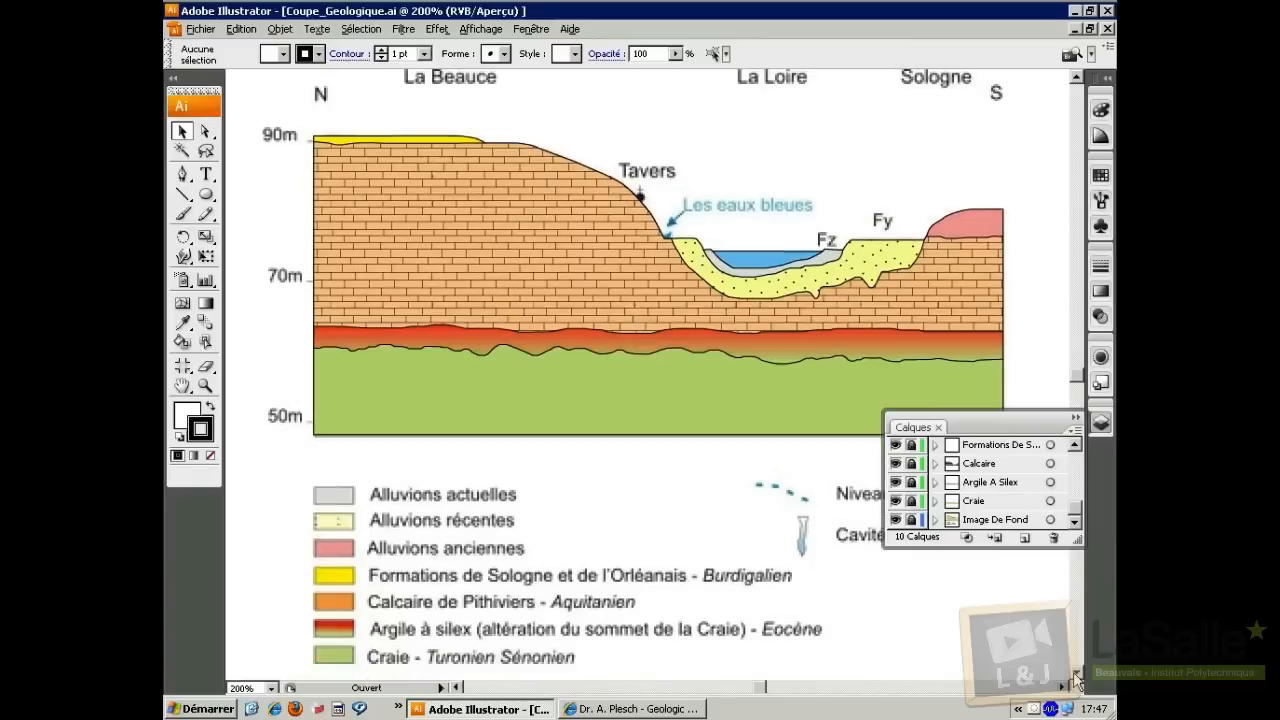